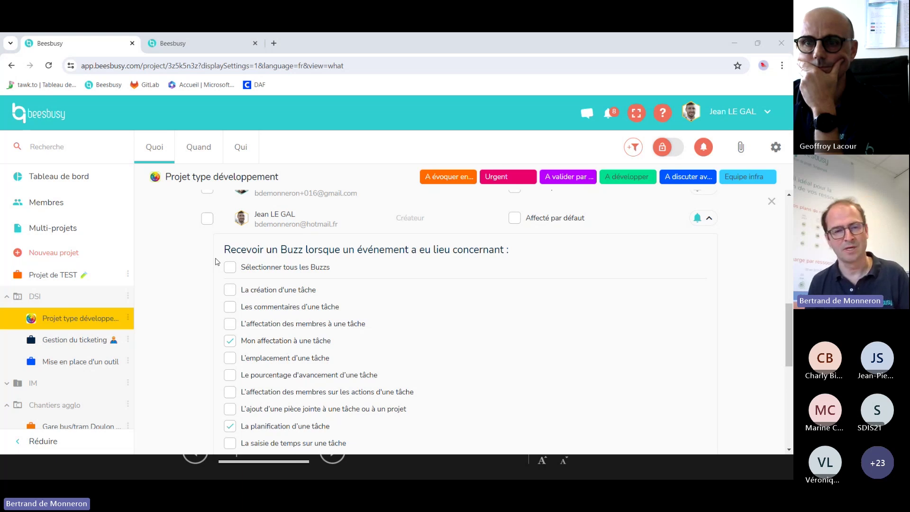
# Star the "La planification d'une tâche" notification in the project creator's Buzz settings
pyautogui.scroll(-3, 246, 355)
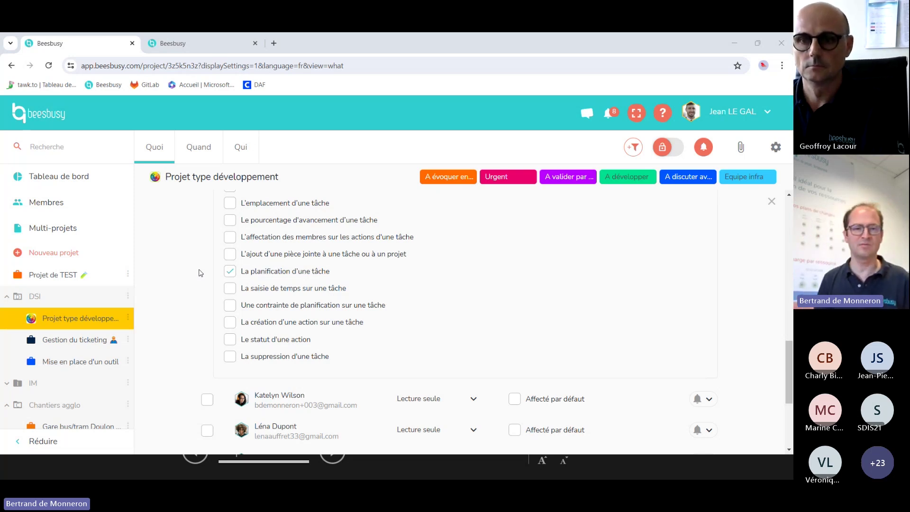
pyautogui.scroll(2, 199, 274)
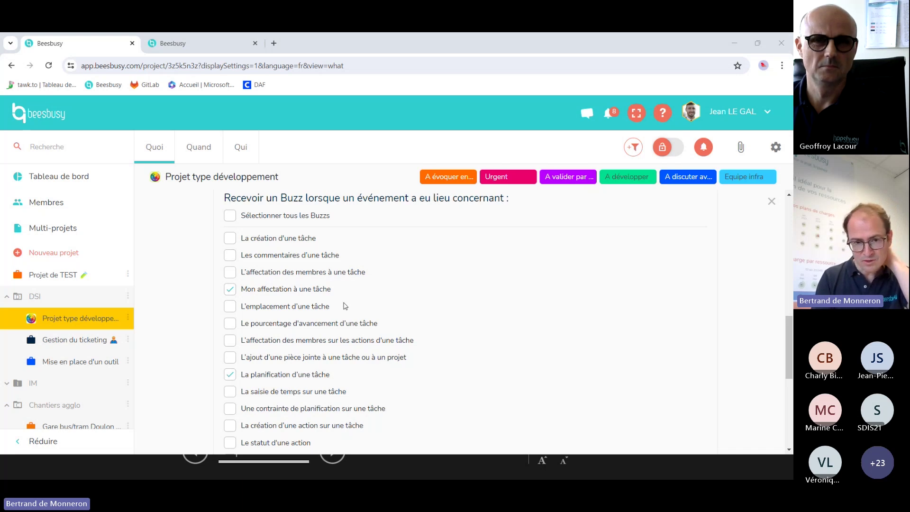
pyautogui.scroll(-1, 223, 329)
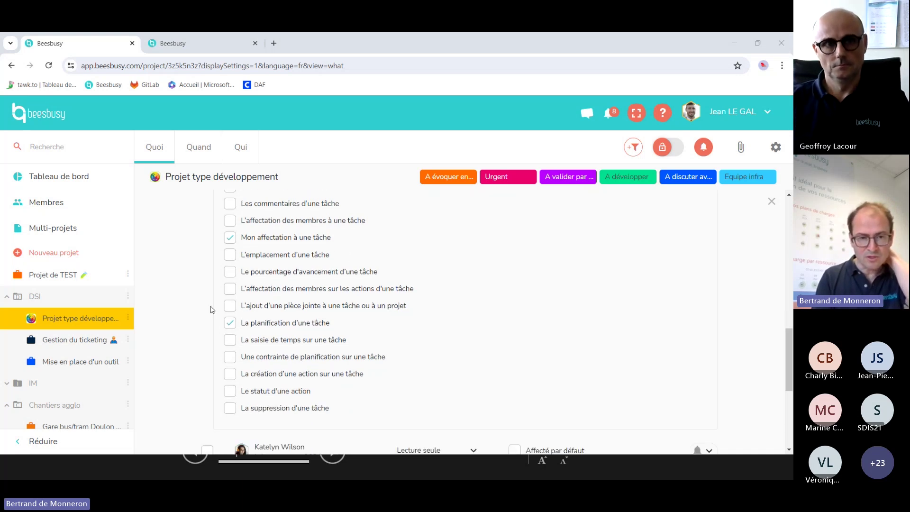
pyautogui.moveTo(254, 325)
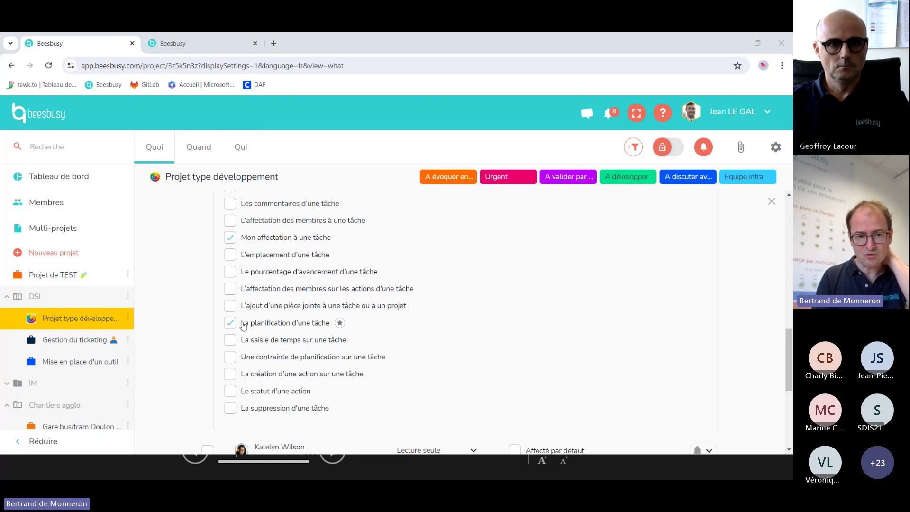
pyautogui.click(339, 323)
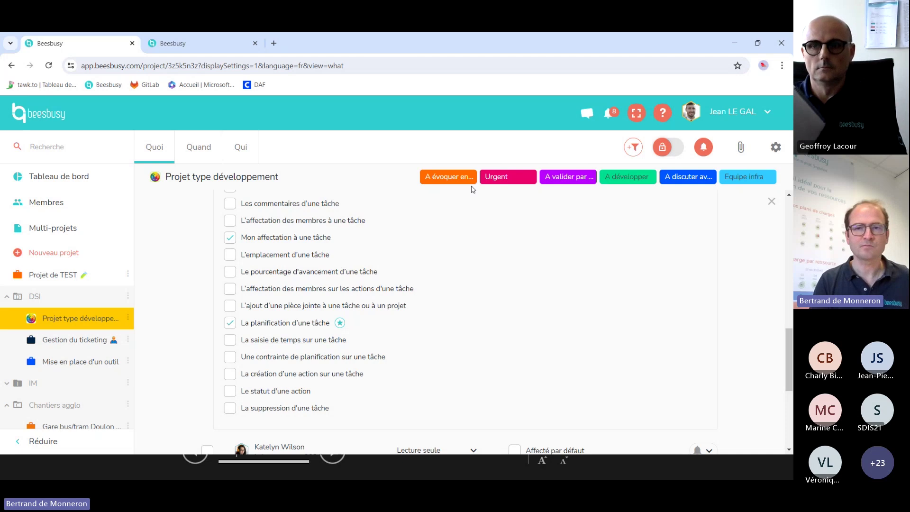
# Open the subscription settings and view the applications authorised for the public API
pyautogui.click(732, 112)
pyautogui.click(733, 142)
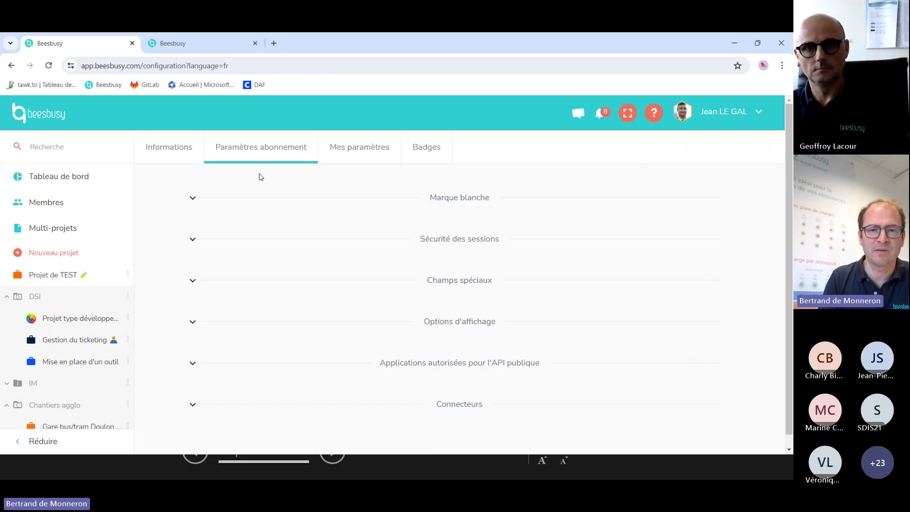
pyautogui.click(452, 363)
pyautogui.scroll(-2, 451, 365)
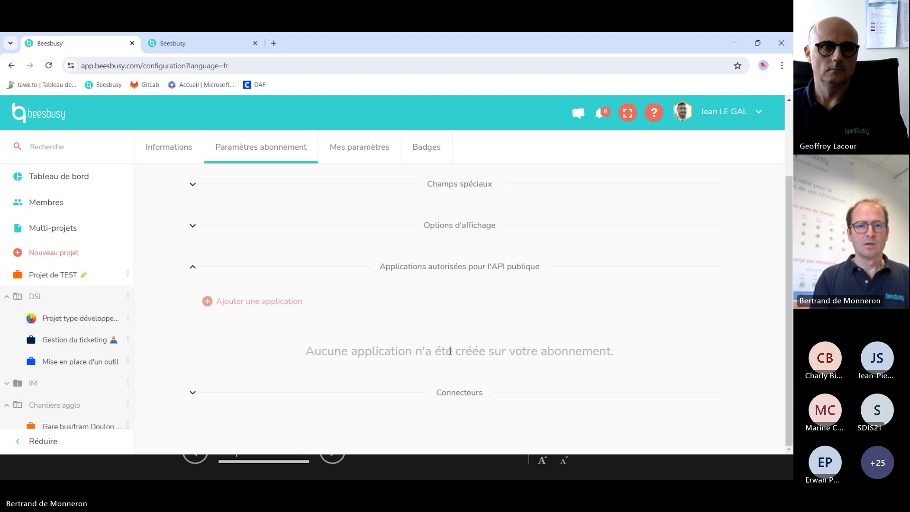
# Open the project "Projet type développement" and start a custom filter in advanced mode
pyautogui.click(104, 320)
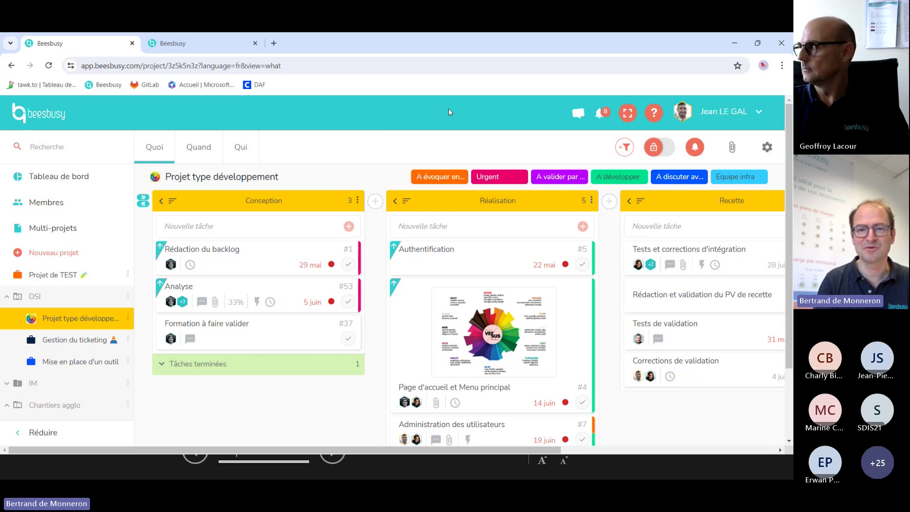
pyautogui.click(625, 147)
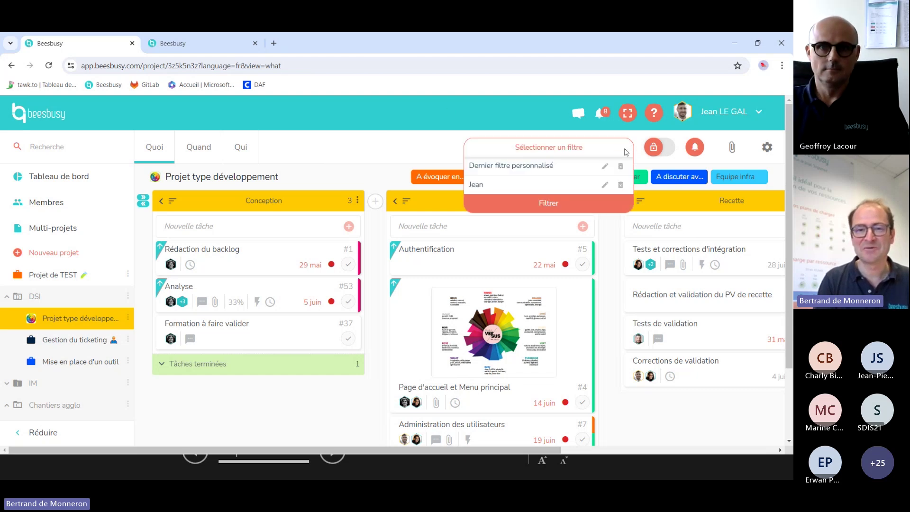
pyautogui.click(558, 208)
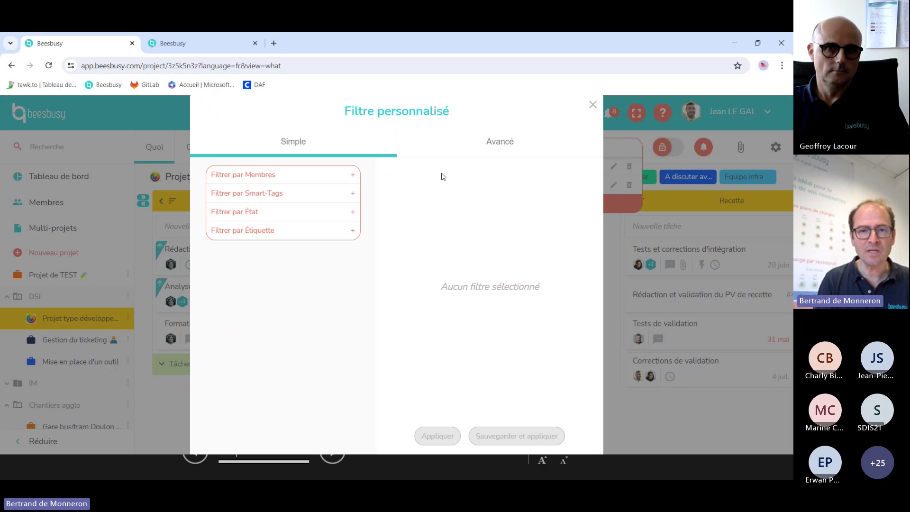
pyautogui.click(497, 147)
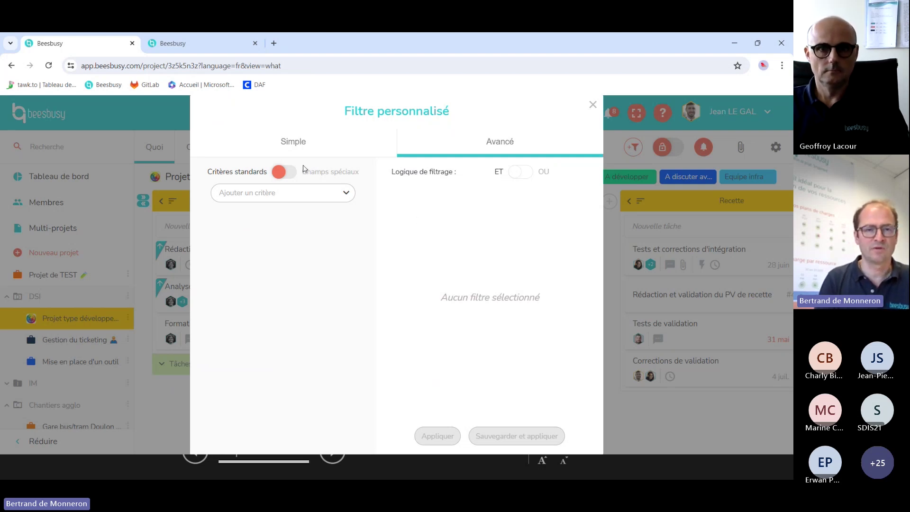
# Add an État criterion to the filter using "avec tous les éléments suivants" with the value "En retard"
pyautogui.click(316, 198)
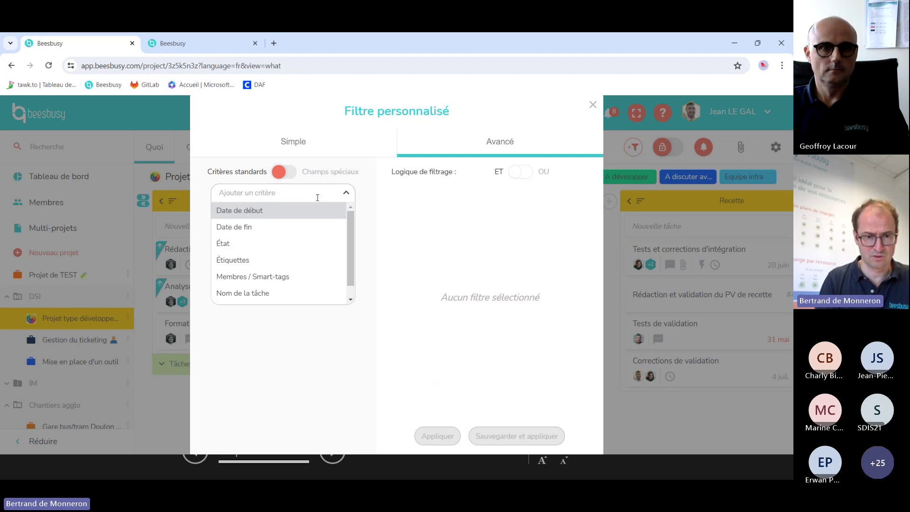
pyautogui.click(301, 243)
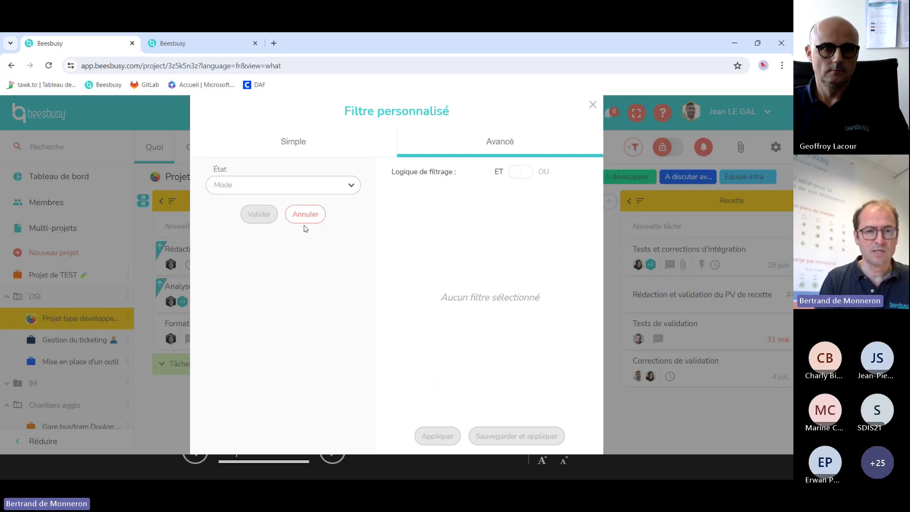
pyautogui.click(318, 195)
pyautogui.click(315, 217)
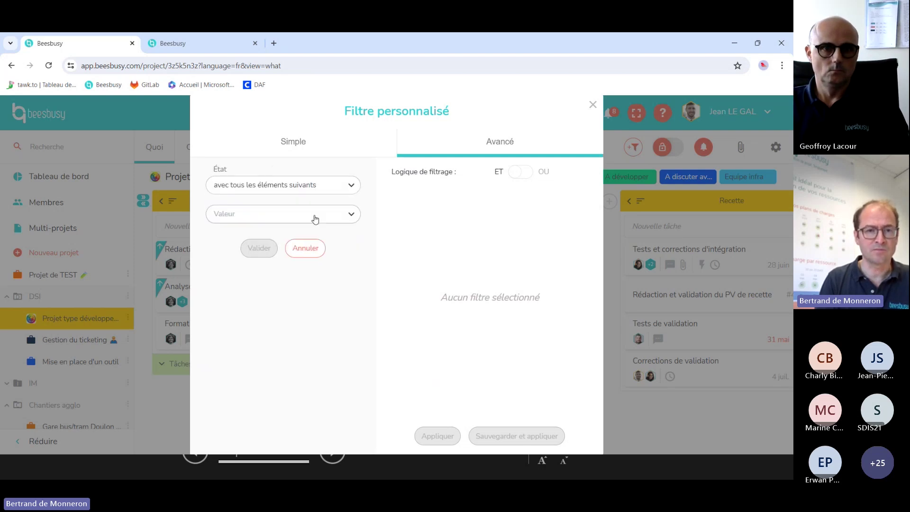
pyautogui.click(300, 218)
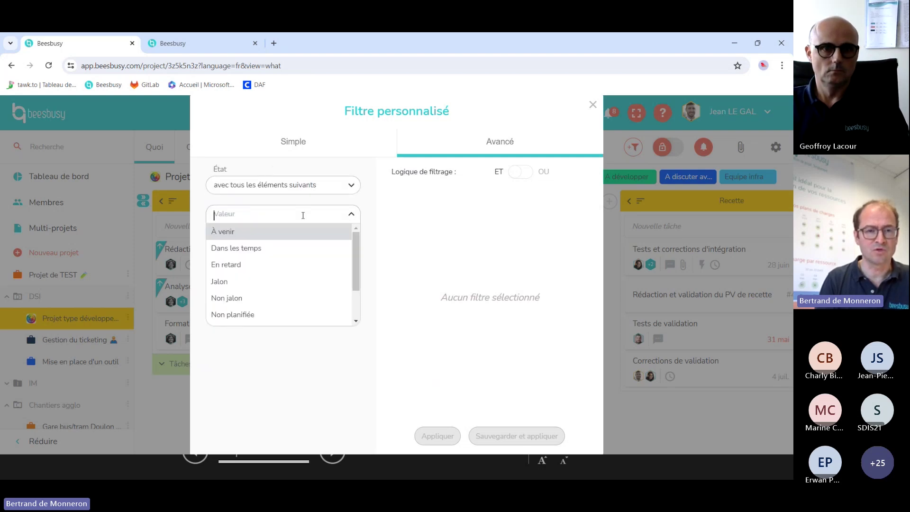
pyautogui.click(278, 265)
pyautogui.click(259, 267)
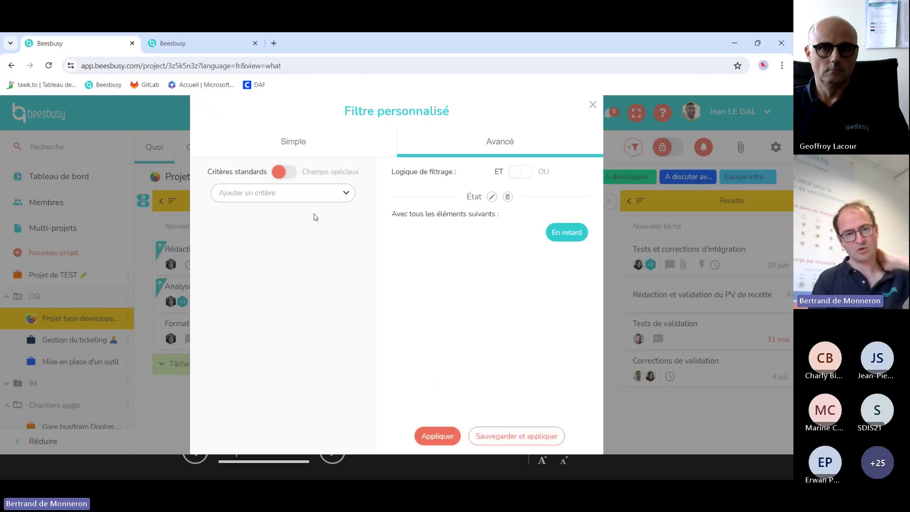
# Add an Étiquettes criterion to the filter using "avec l'un des éléments suivants" with the label "Urgent"
pyautogui.click(329, 196)
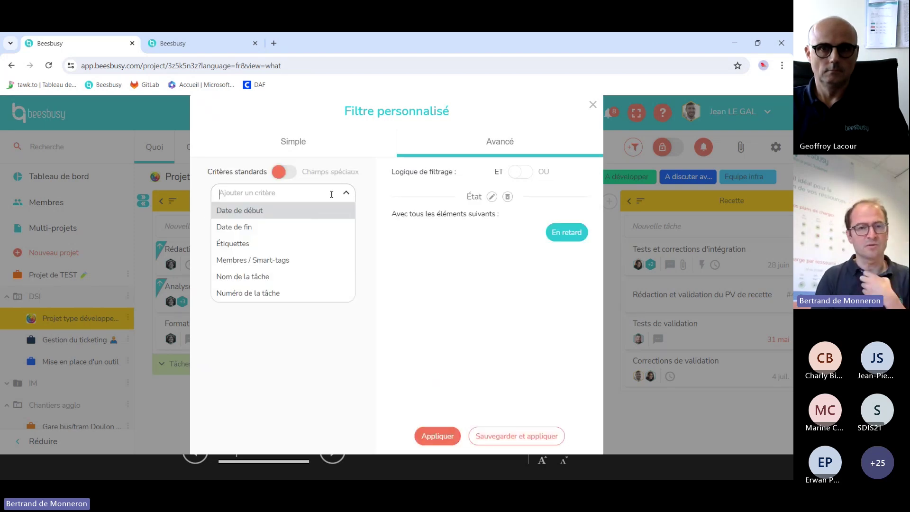
pyautogui.click(294, 243)
pyautogui.click(282, 191)
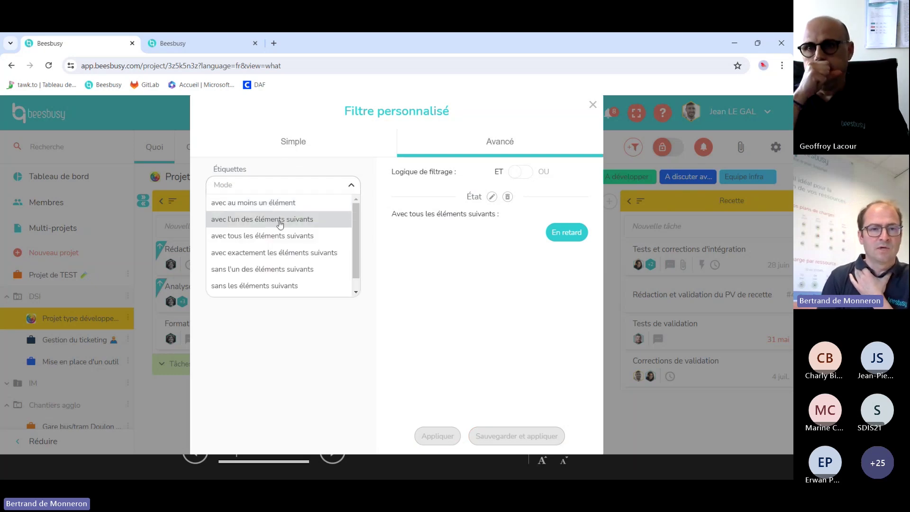
pyautogui.click(281, 219)
pyautogui.click(278, 214)
pyautogui.scroll(-2, 290, 253)
pyautogui.scroll(-2, 292, 275)
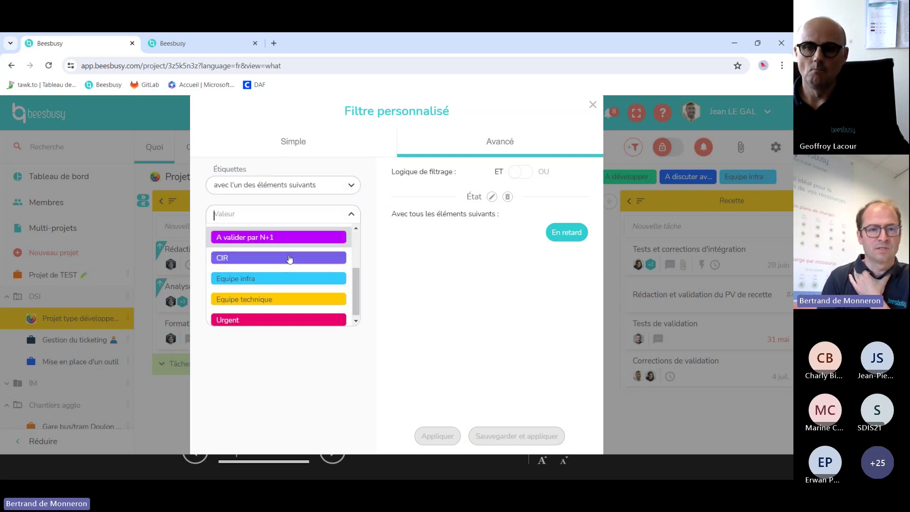
pyautogui.click(296, 316)
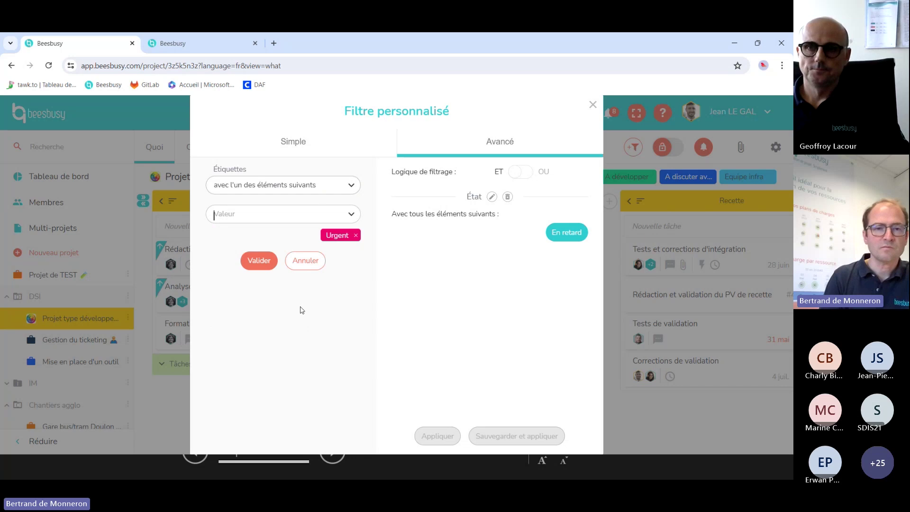
pyautogui.click(259, 261)
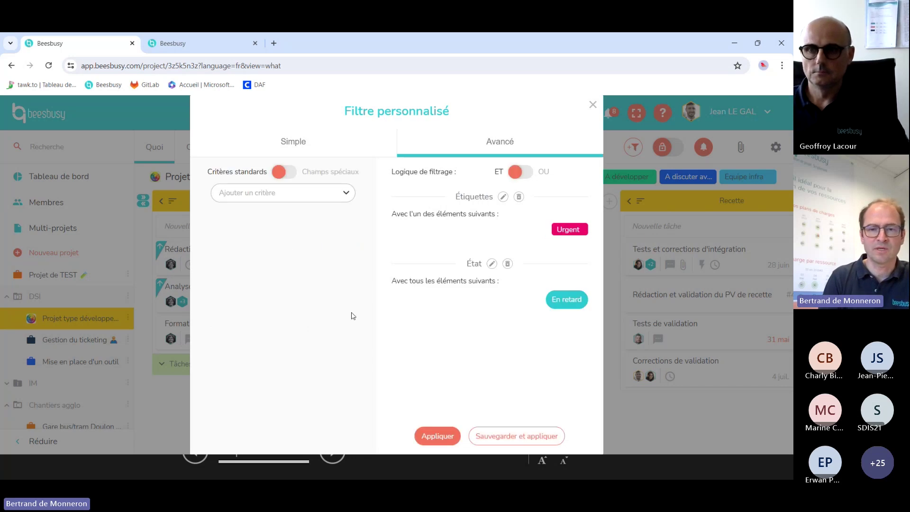
# Try the OU filtering logic, return it to ET, and apply the custom filter to the project's tasks
pyautogui.click(525, 178)
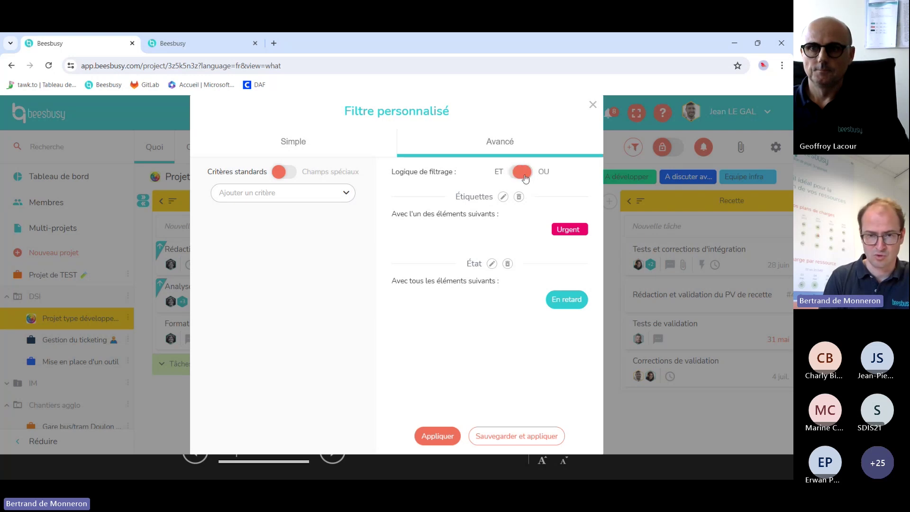
pyautogui.click(524, 177)
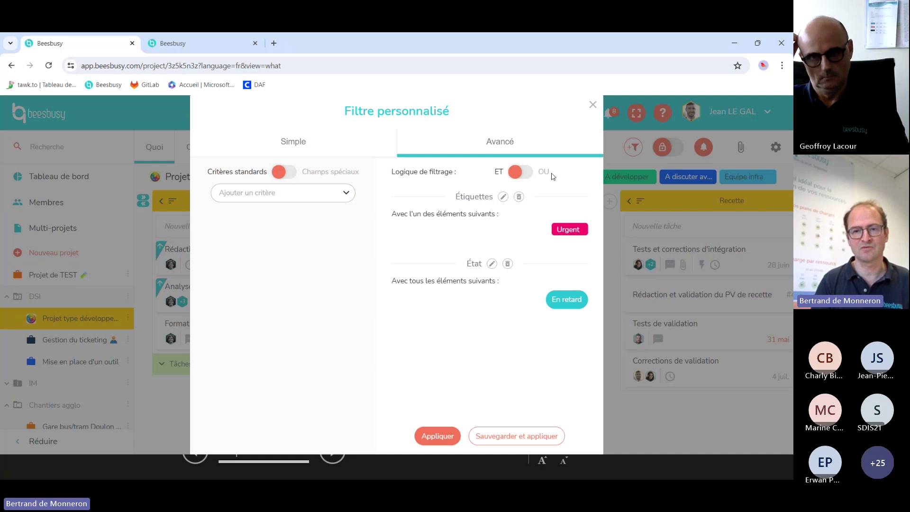
pyautogui.click(432, 439)
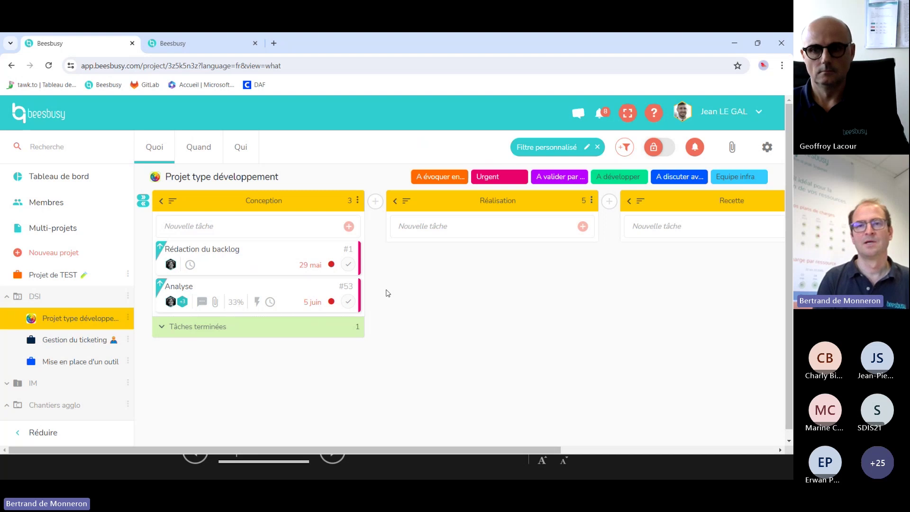
# Edit the custom filter to use OU logic, apply it to the tasks, and remove the filter from the project
pyautogui.click(586, 147)
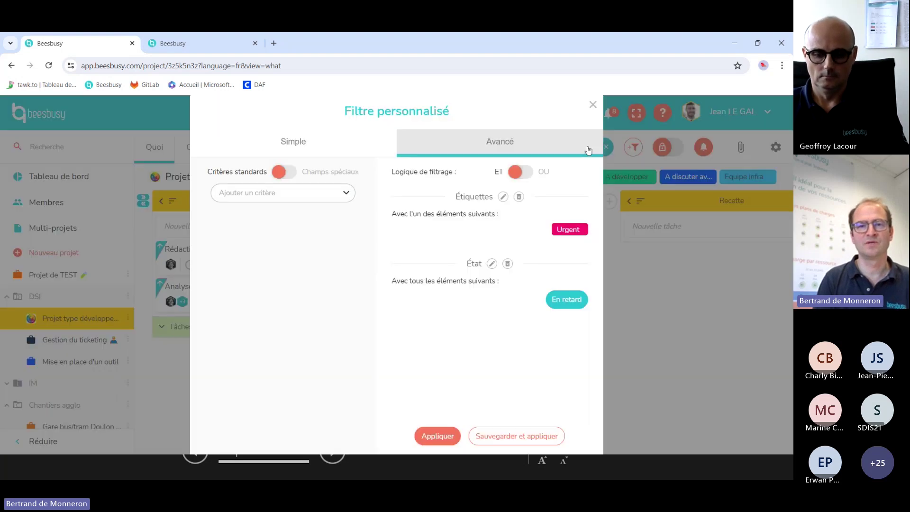
pyautogui.click(526, 178)
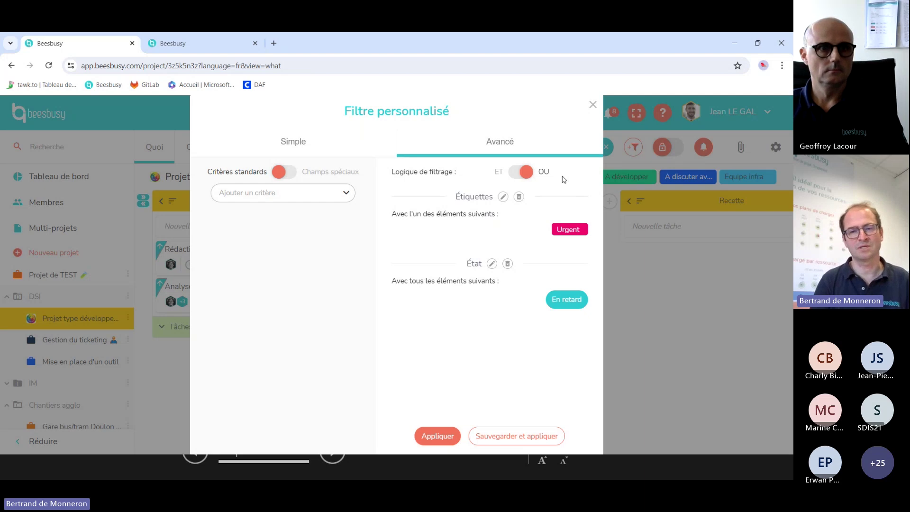
pyautogui.click(426, 427)
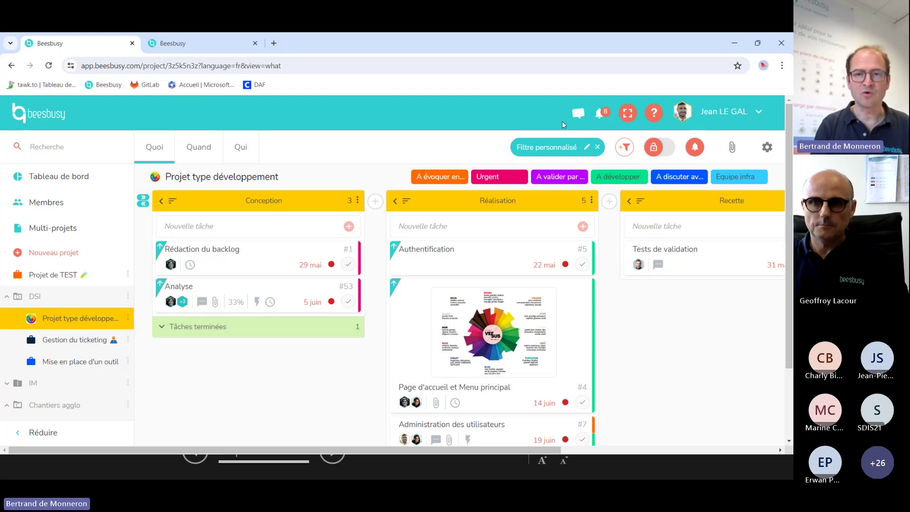
pyautogui.click(597, 148)
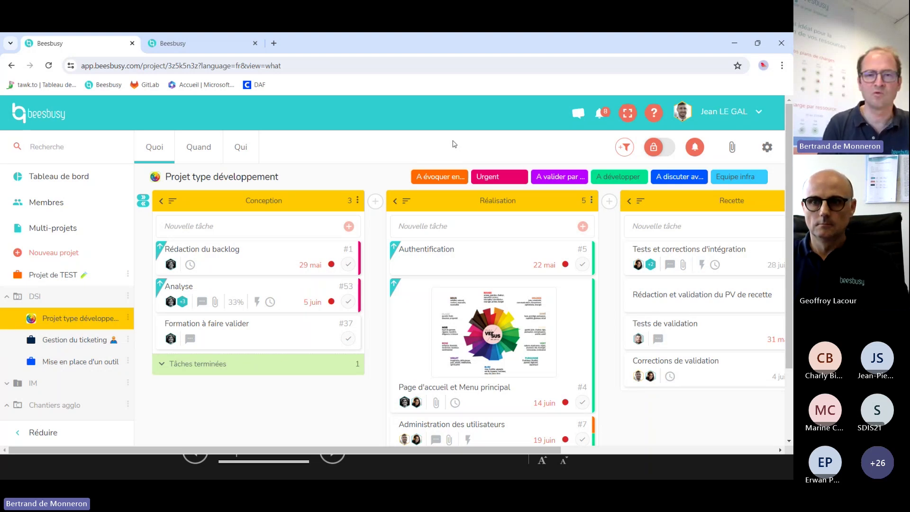
# In the project's display options, set the tab shown when opening a task to Onglet "Qui"
pyautogui.click(767, 147)
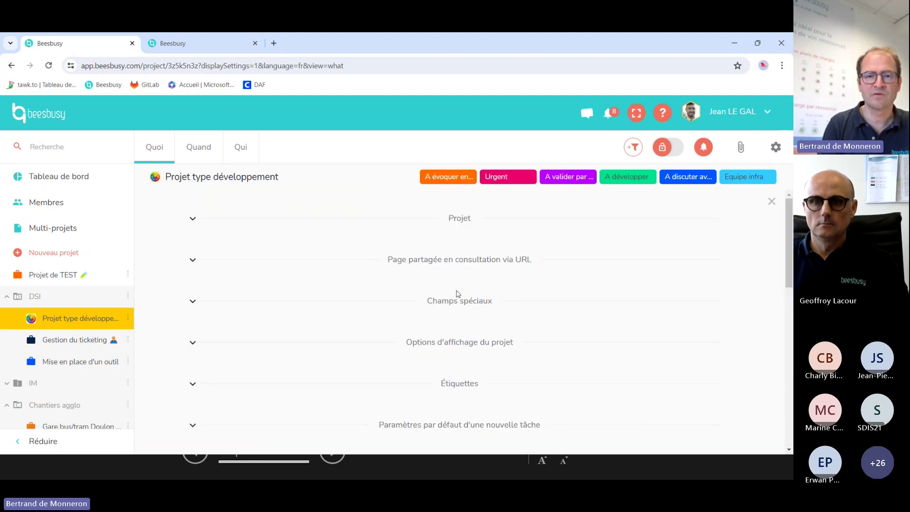
pyautogui.click(463, 342)
pyautogui.scroll(-5, 463, 347)
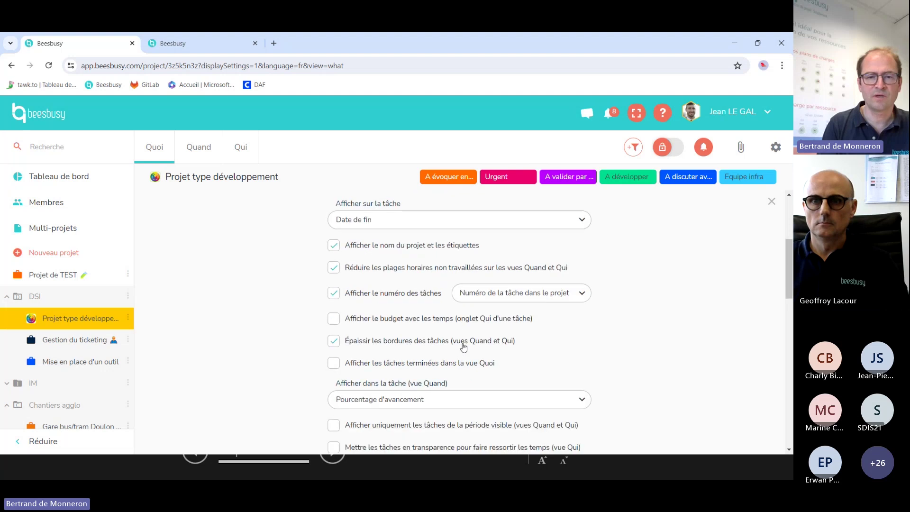
pyautogui.scroll(-3, 463, 347)
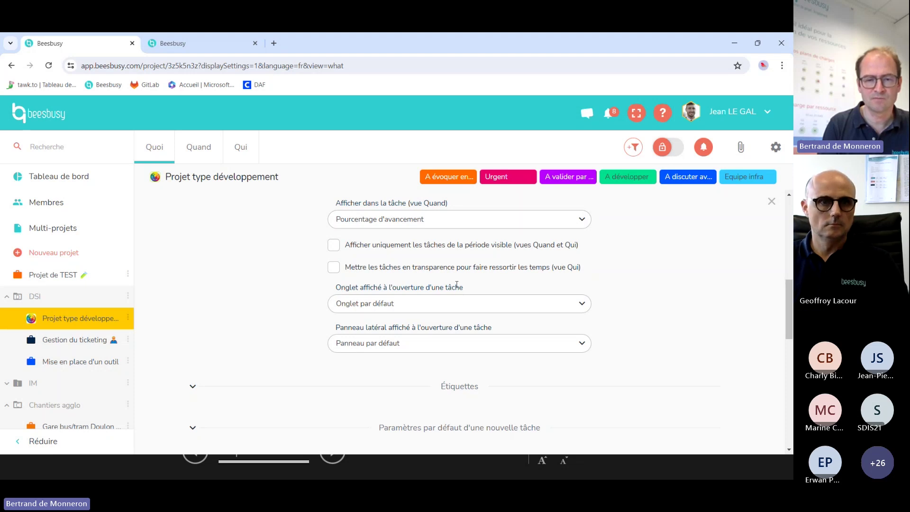
pyautogui.click(587, 308)
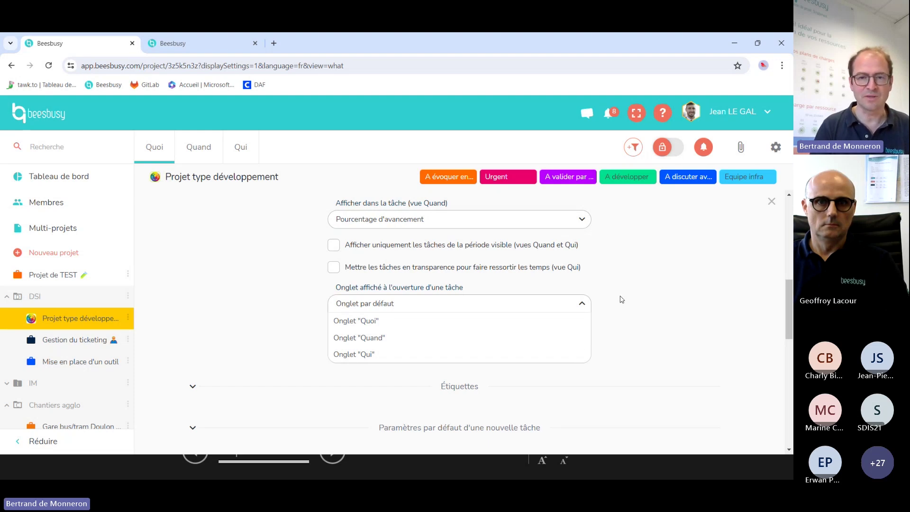
pyautogui.click(401, 359)
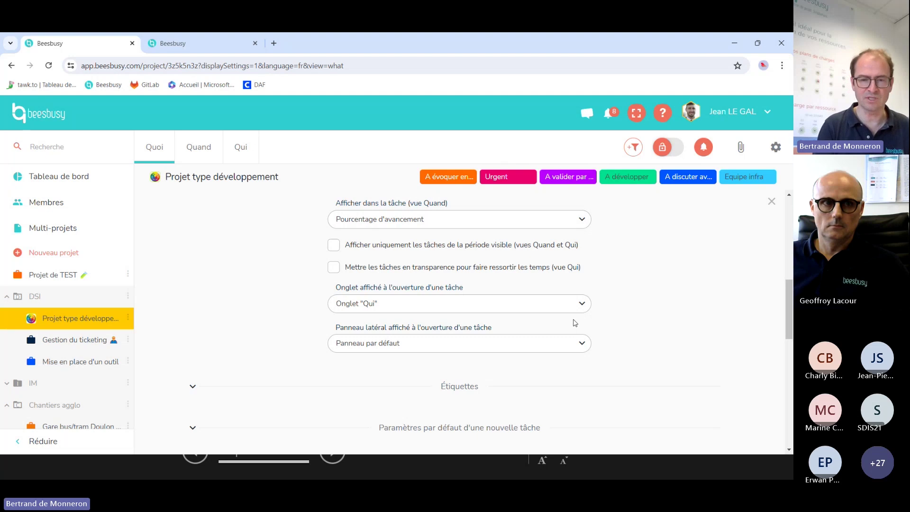
# Set the side panel shown when opening a task to Champs spéciaux in the project's display options
pyautogui.click(534, 350)
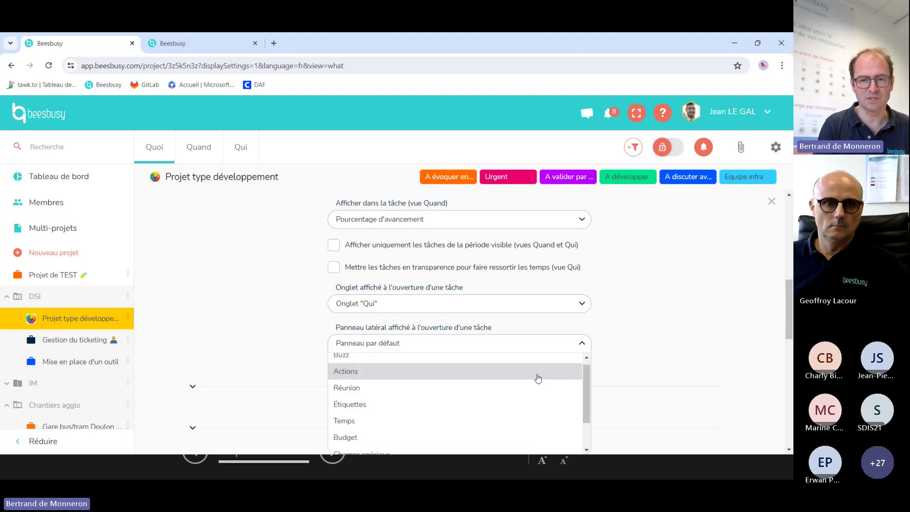
pyautogui.scroll(-2, 538, 378)
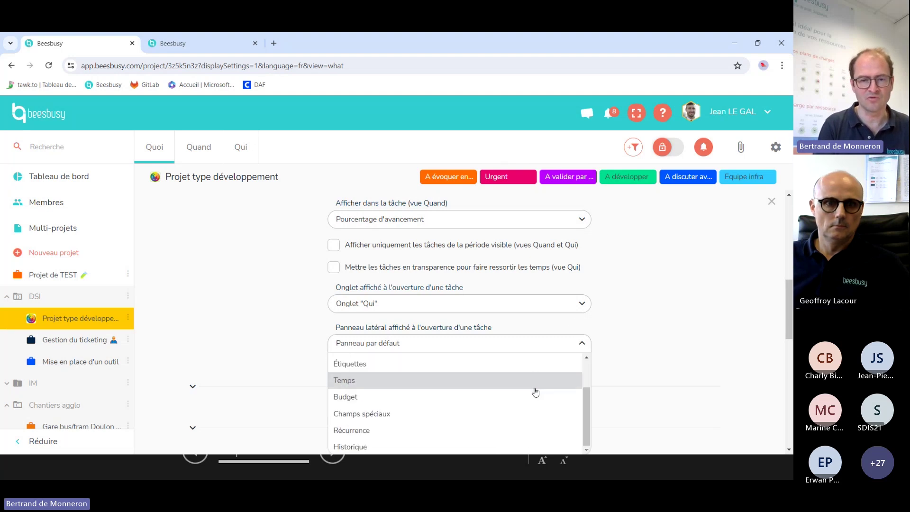
pyautogui.click(505, 417)
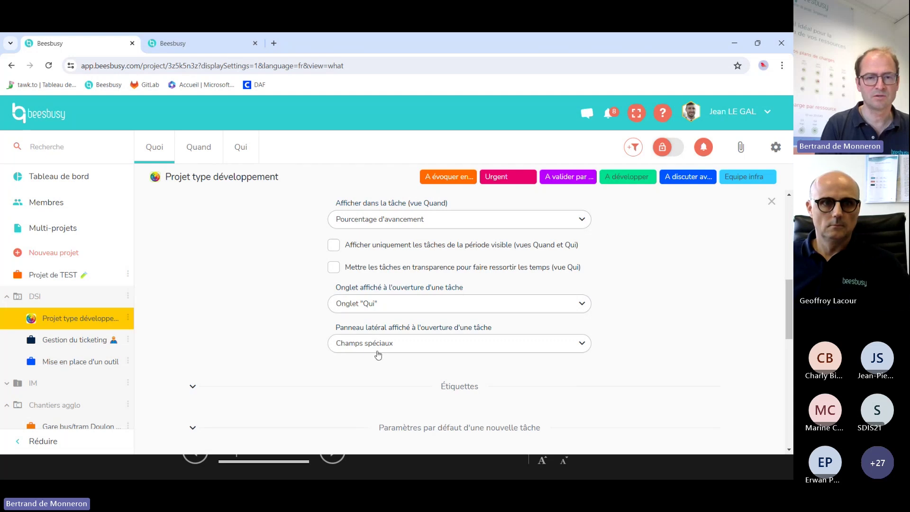
# Return to the Quoi view and open the task "Tests et corrections d'intégration" to check its opening tab and side panel
pyautogui.click(158, 148)
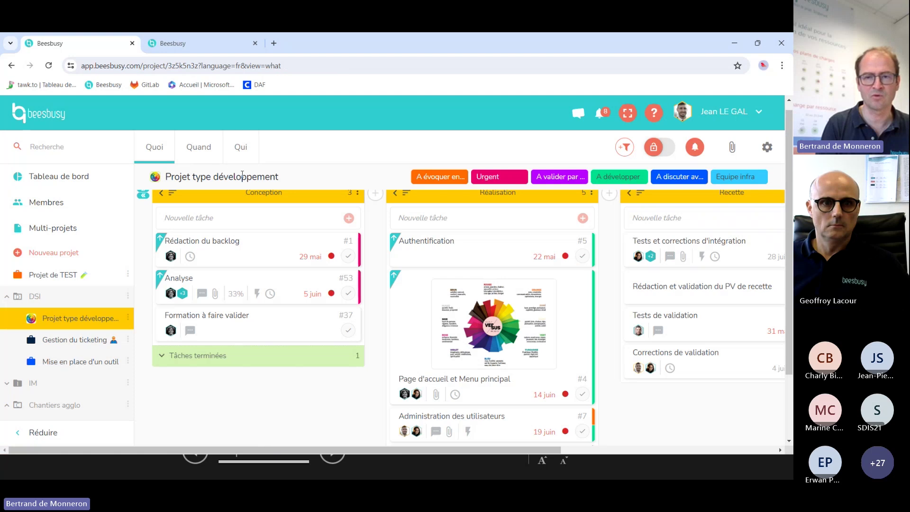
pyautogui.click(648, 247)
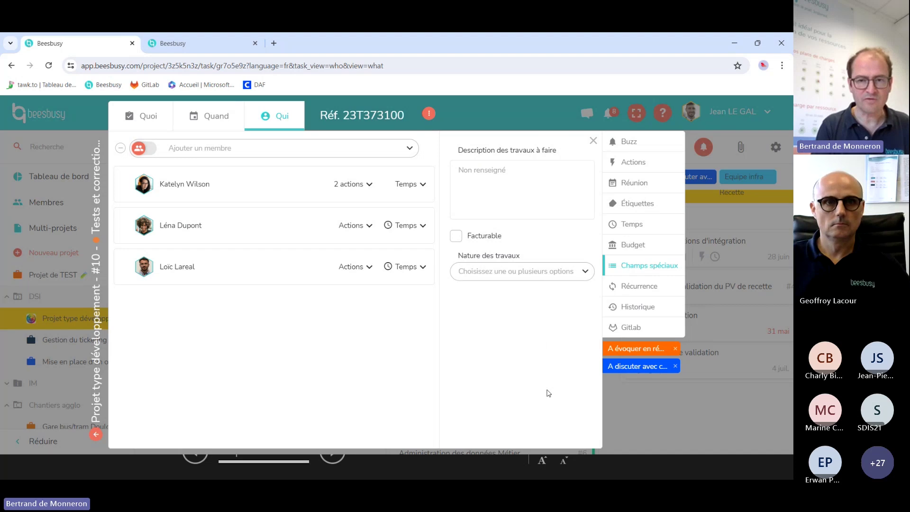
pyautogui.click(633, 403)
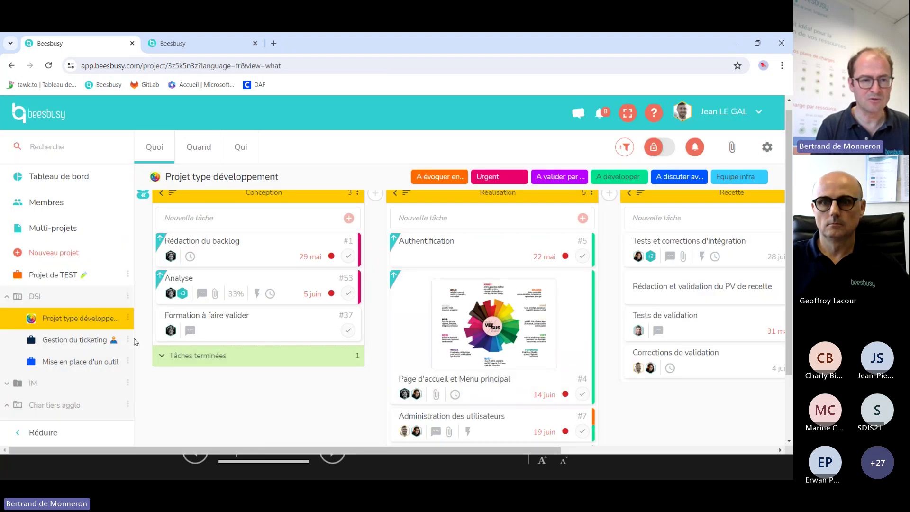
# In the Gestion du ticketing project, write the comment "Problème d'affichage sur les tâches" in the task "Anomalie erreur date"
pyautogui.click(90, 346)
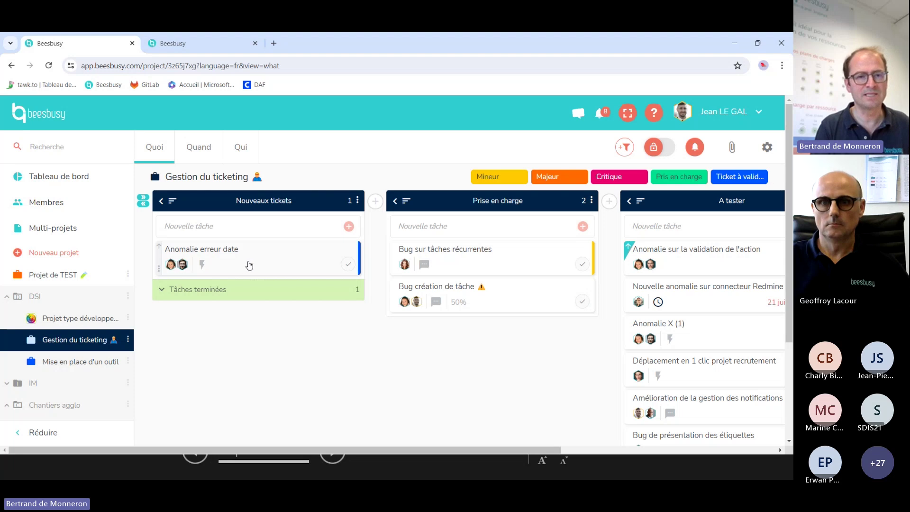
pyautogui.click(259, 266)
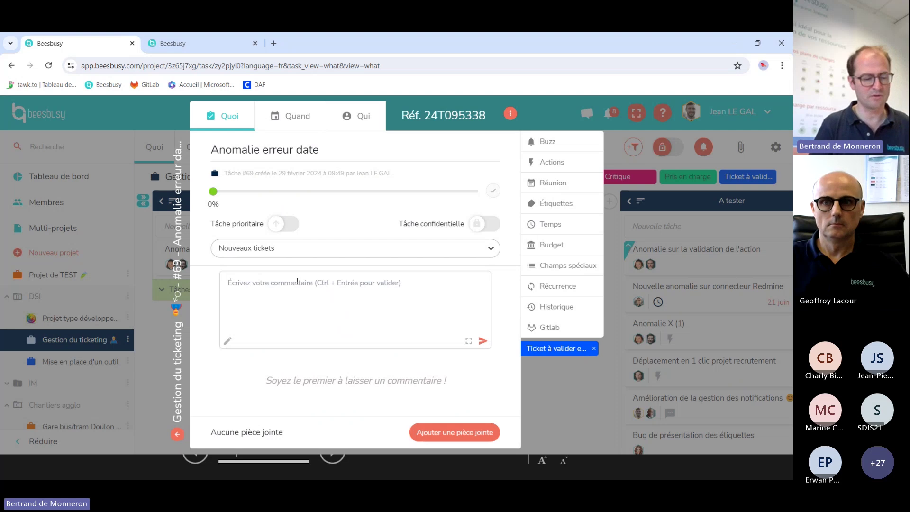
pyautogui.click(336, 274)
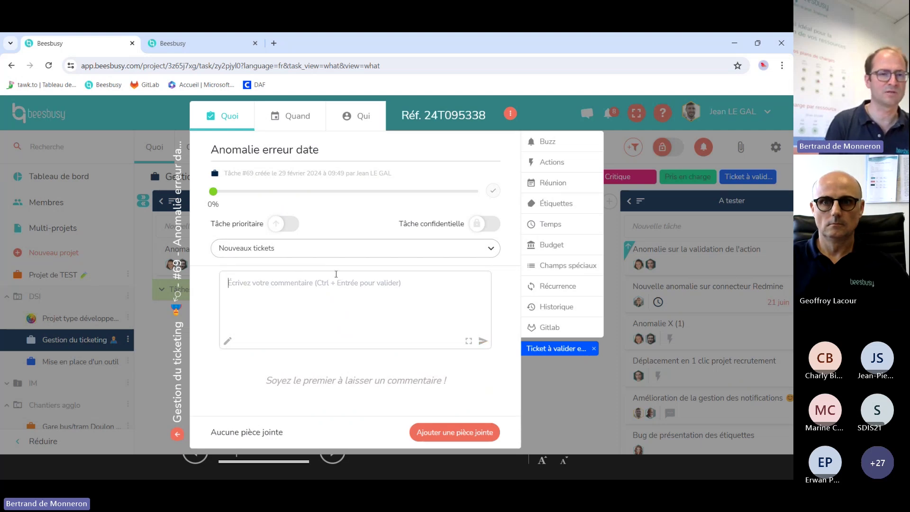
pyautogui.write('Pr')
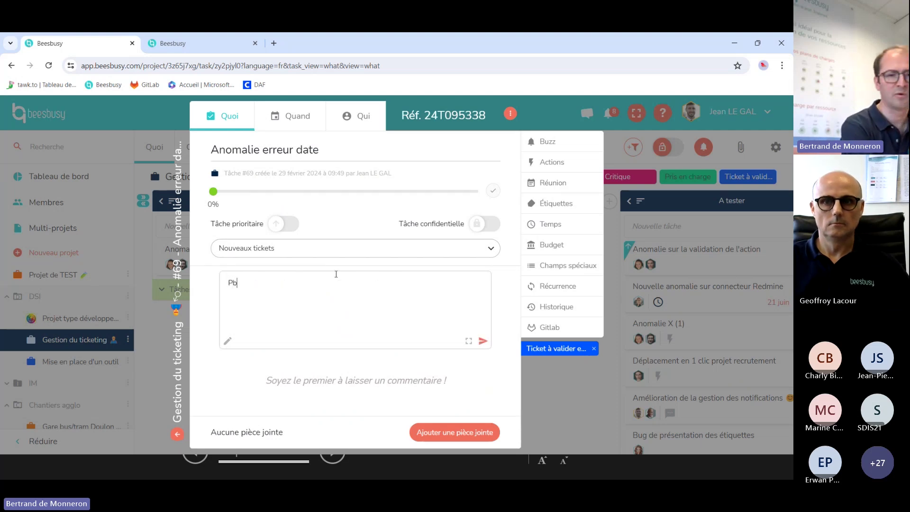
pyautogui.press('BackSpace')
pyautogui.write('roblè')
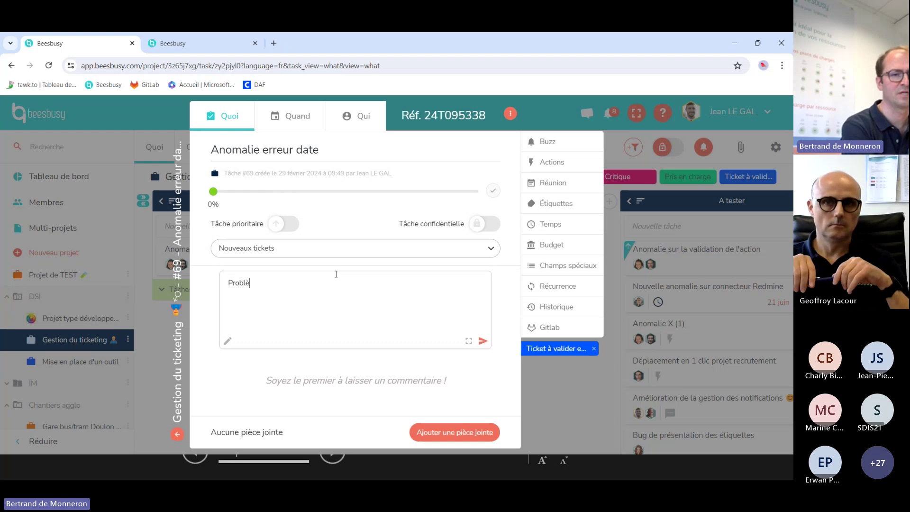
pyautogui.write("me d'affichage sur")
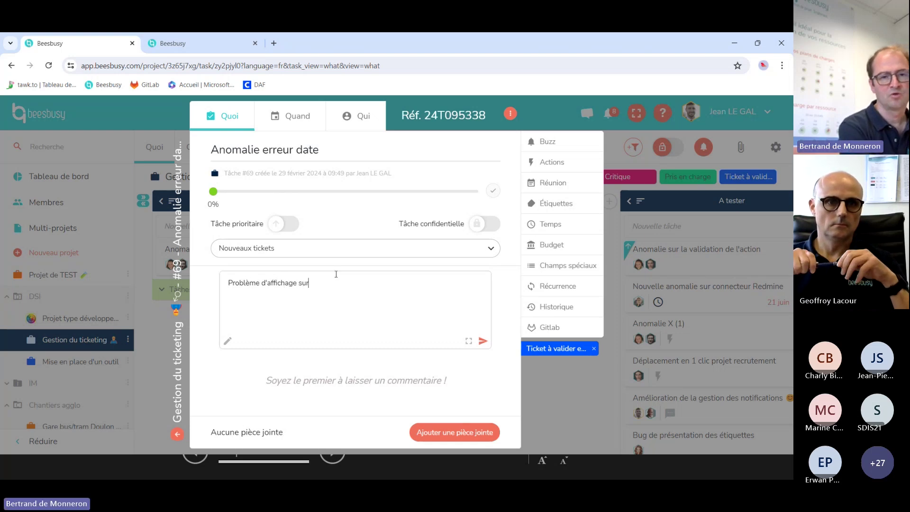
pyautogui.write(' les tâches')
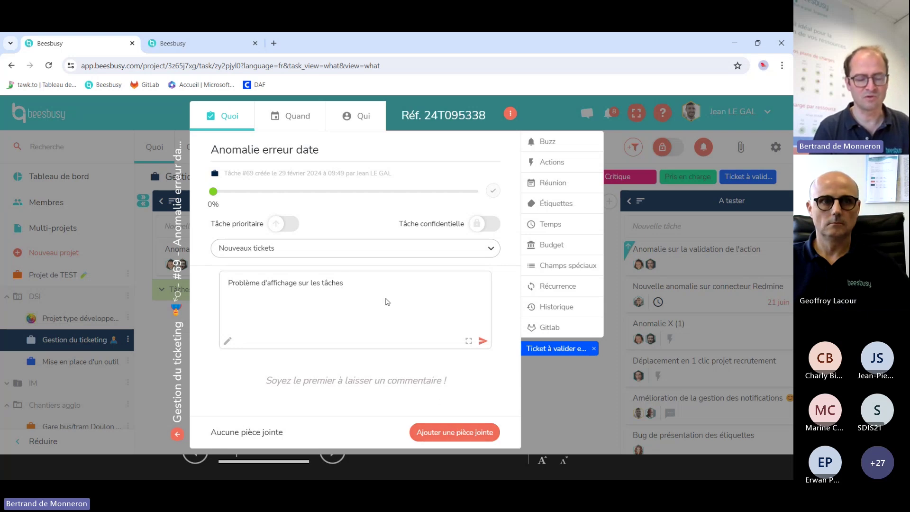
# Paste the copied screenshot of the Conception column below the comment text and post the comment
pyautogui.press('Return')
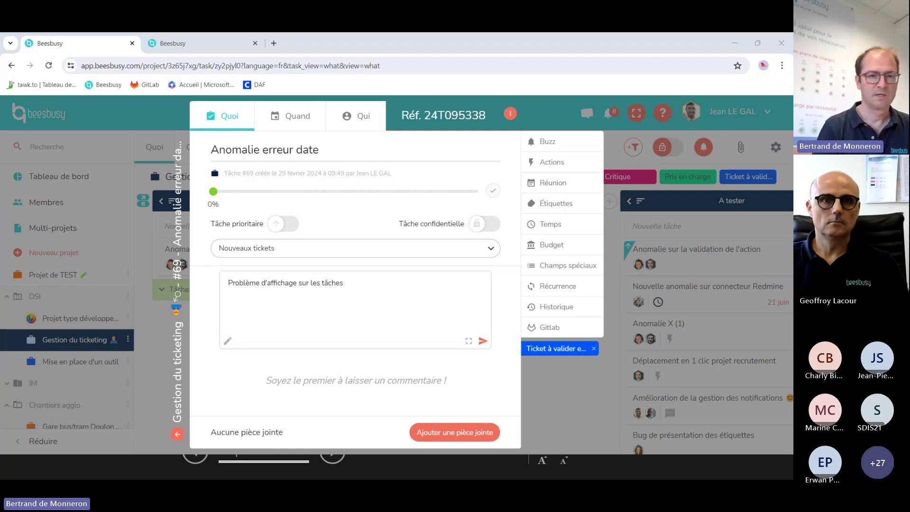
pyautogui.click(285, 298)
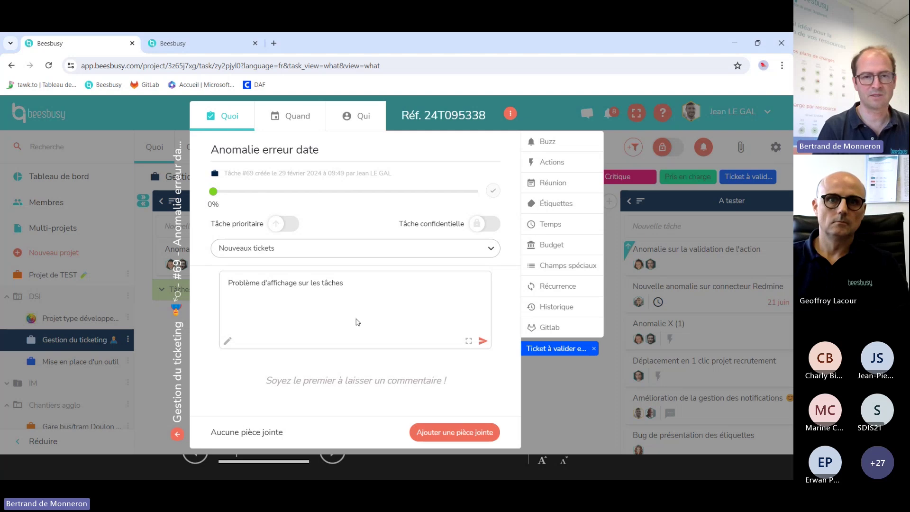
pyautogui.hotkey('ctrl', 'v')
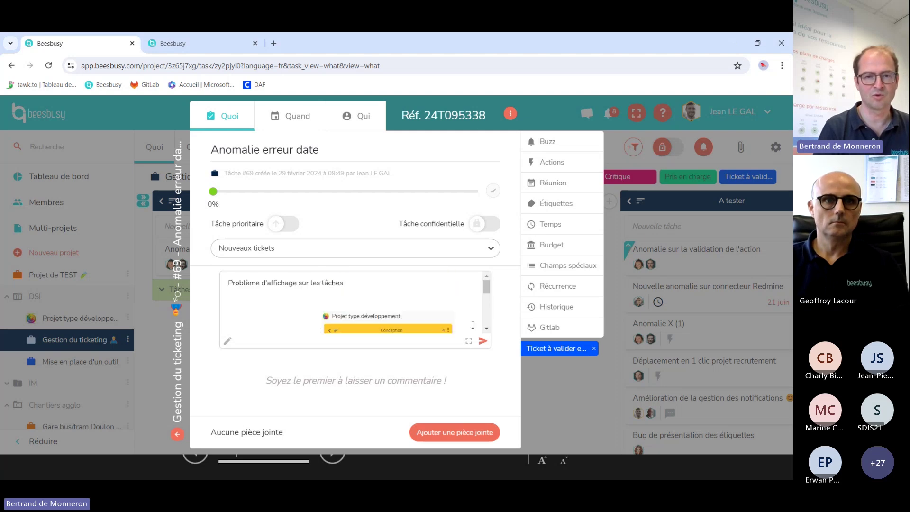
pyautogui.click(482, 341)
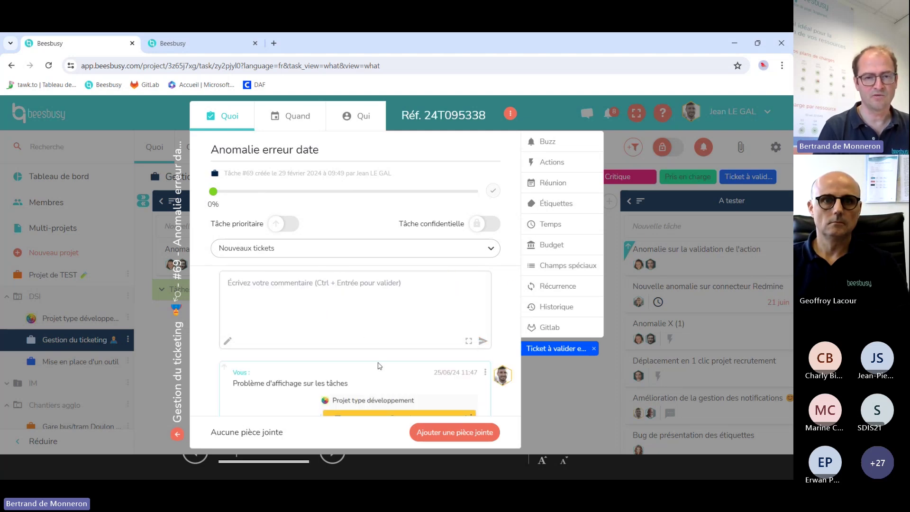
pyautogui.scroll(-2, 379, 366)
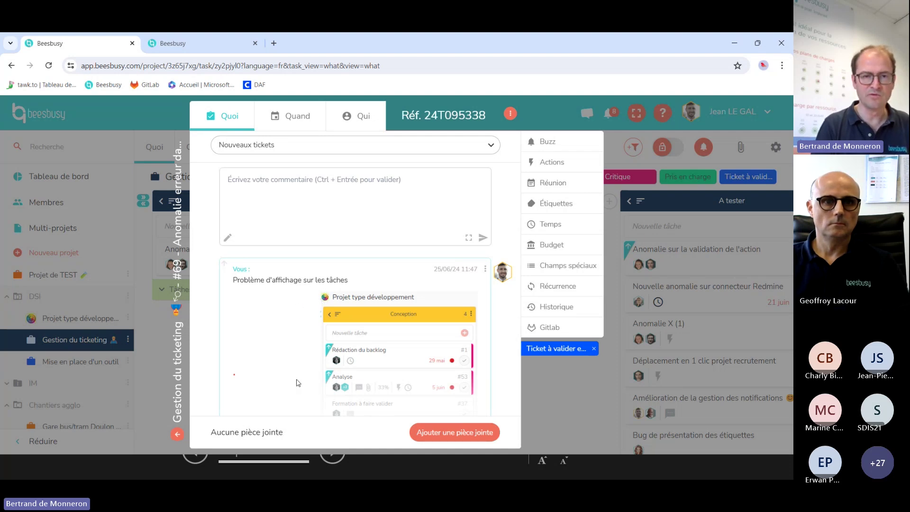
# Attach the files aralep.png, Arteva.png, Ange.png and Apta Expert.jfif to the ticket in one go and close the task
pyautogui.click(446, 438)
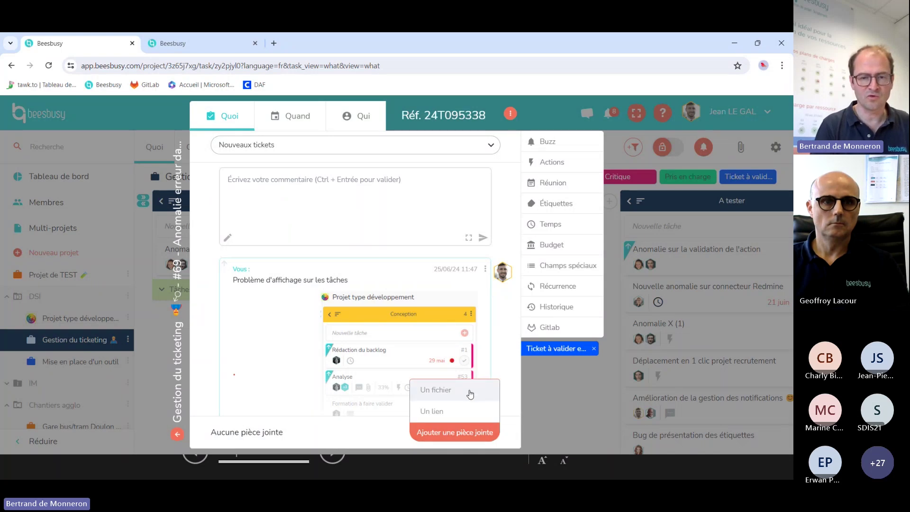
pyautogui.click(470, 394)
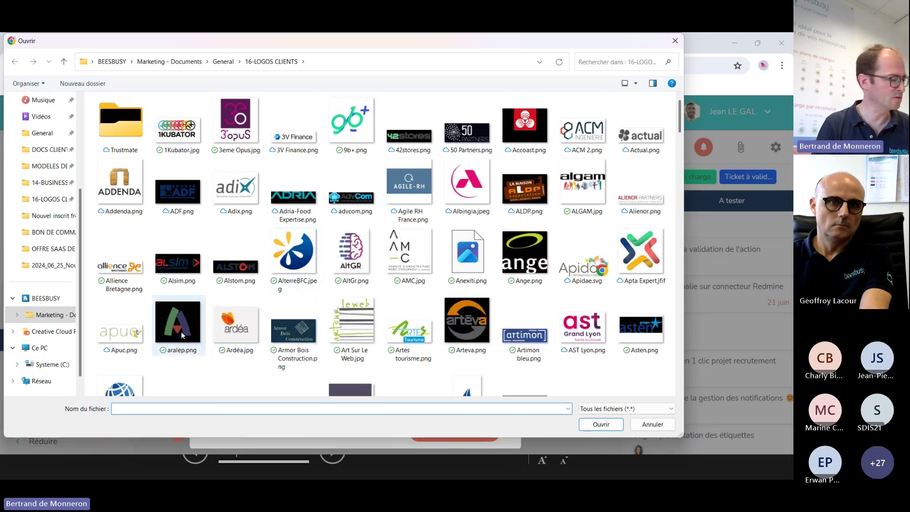
pyautogui.click(181, 332)
pyautogui.keyDown('ctrl'); pyautogui.click(474, 326); pyautogui.keyUp('ctrl')
pyautogui.keyDown('ctrl'); pyautogui.click(525, 256); pyautogui.keyUp('ctrl')
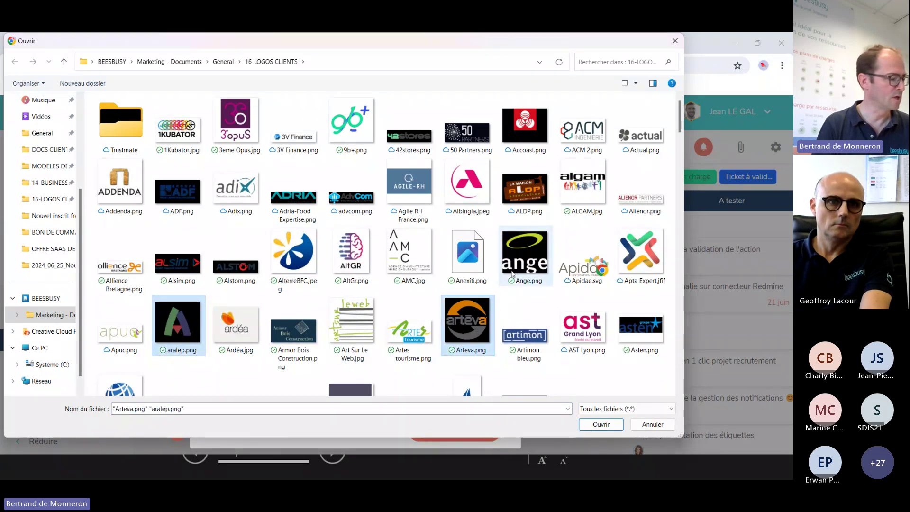
pyautogui.keyDown('ctrl'); pyautogui.click(648, 266); pyautogui.keyUp('ctrl')
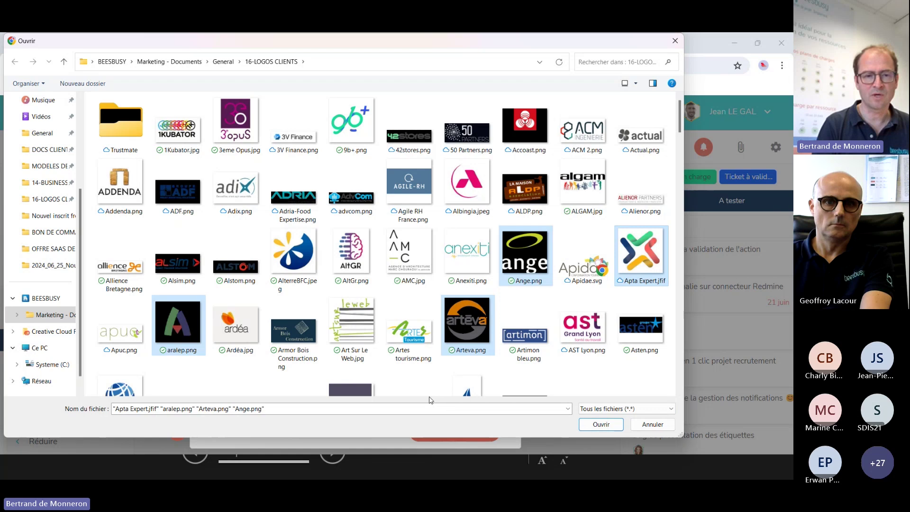
pyautogui.click(600, 424)
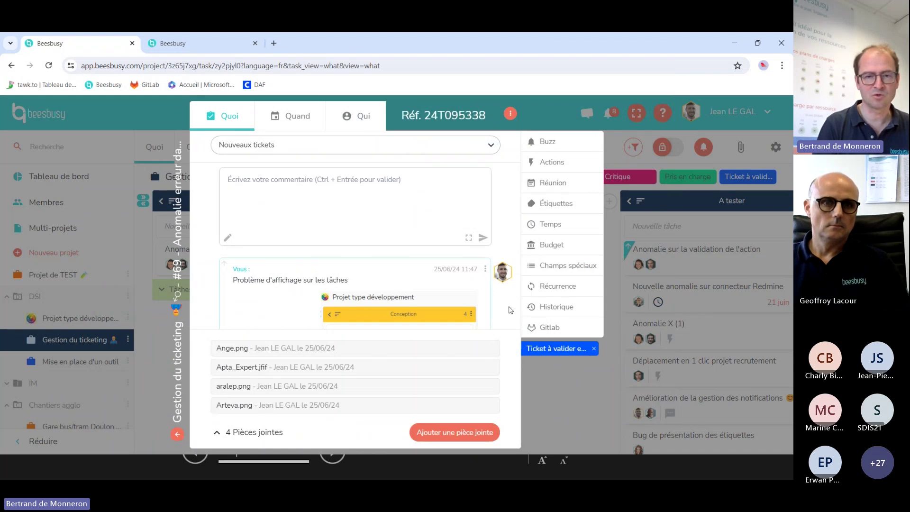
pyautogui.click(556, 399)
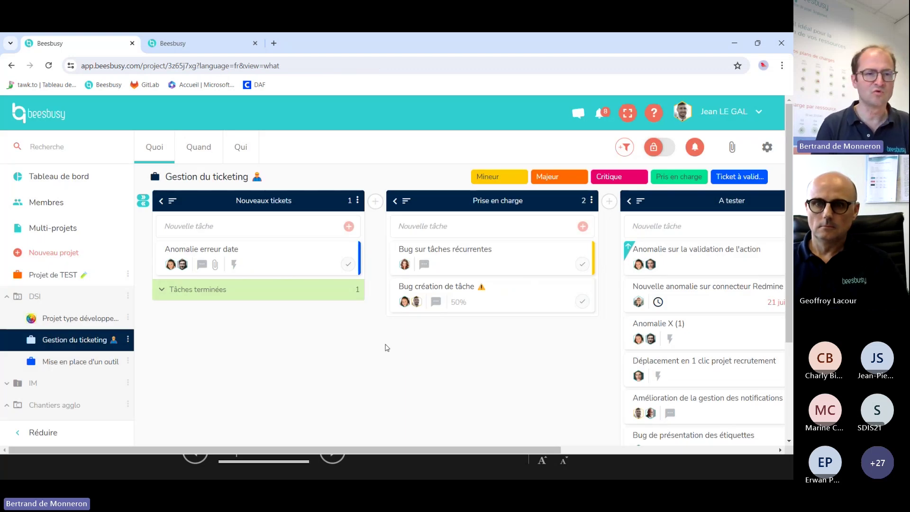
# Open the personal agenda and examine the planned and actual times for the weeks of June 2024
pyautogui.click(85, 320)
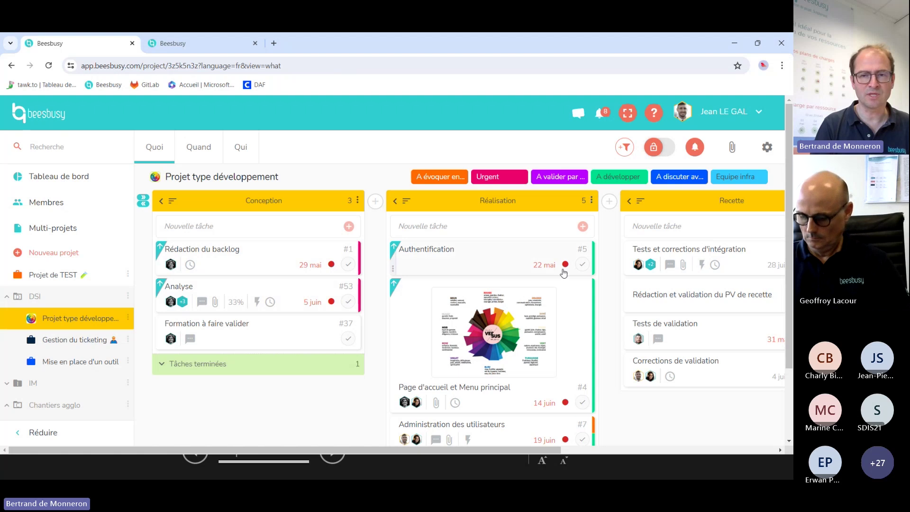
pyautogui.click(733, 114)
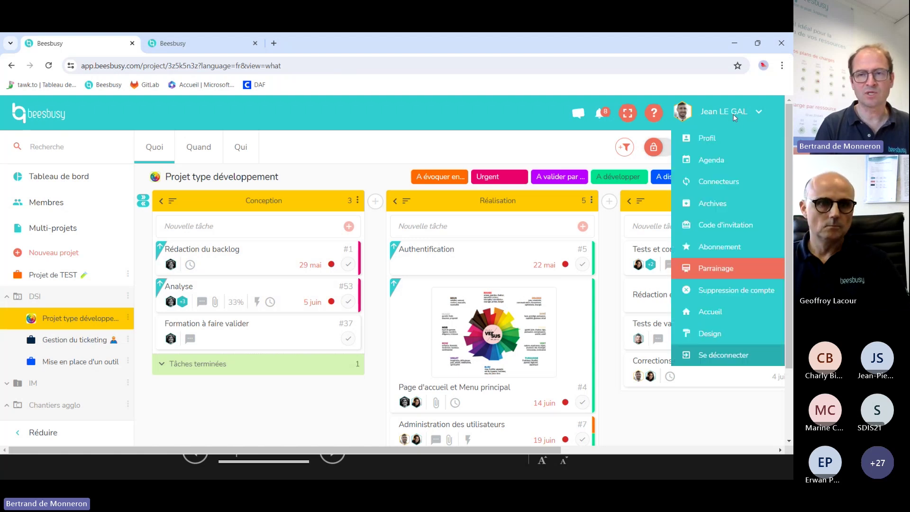
pyautogui.click(713, 159)
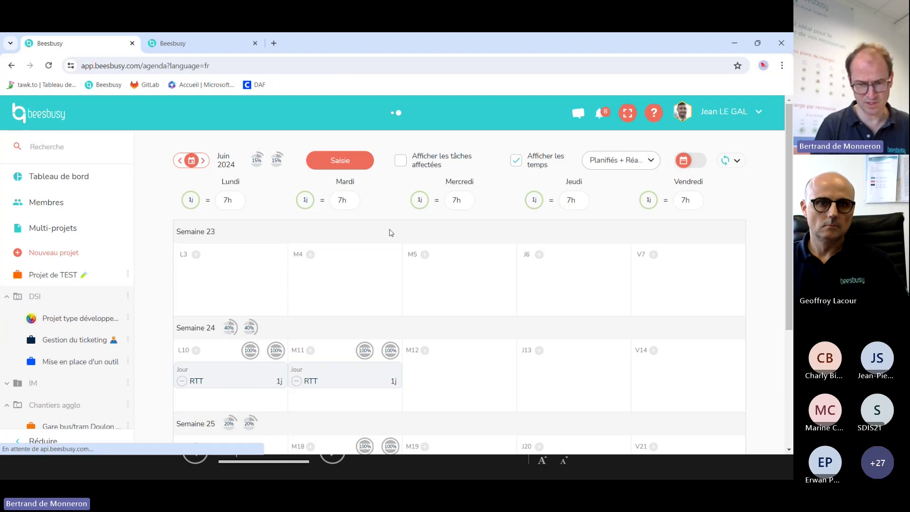
pyautogui.scroll(1, 415, 281)
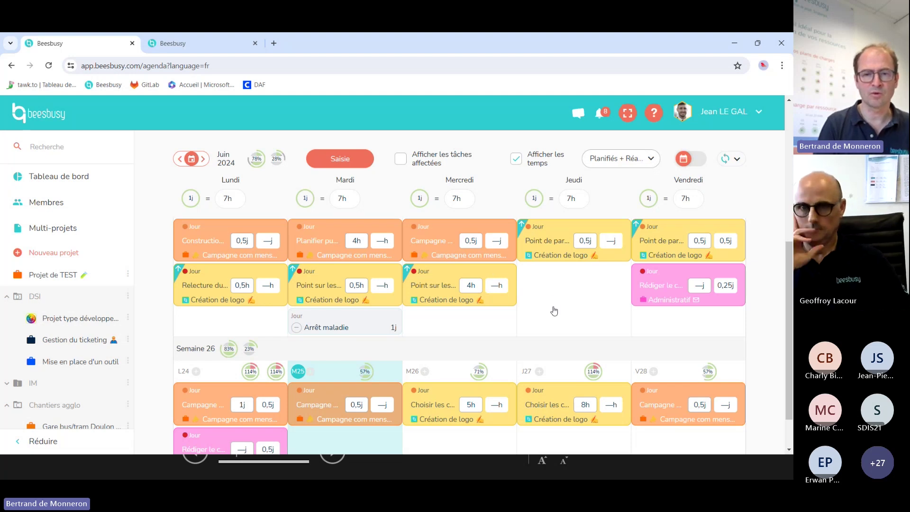
pyautogui.scroll(2, 554, 311)
pyautogui.scroll(1, 559, 322)
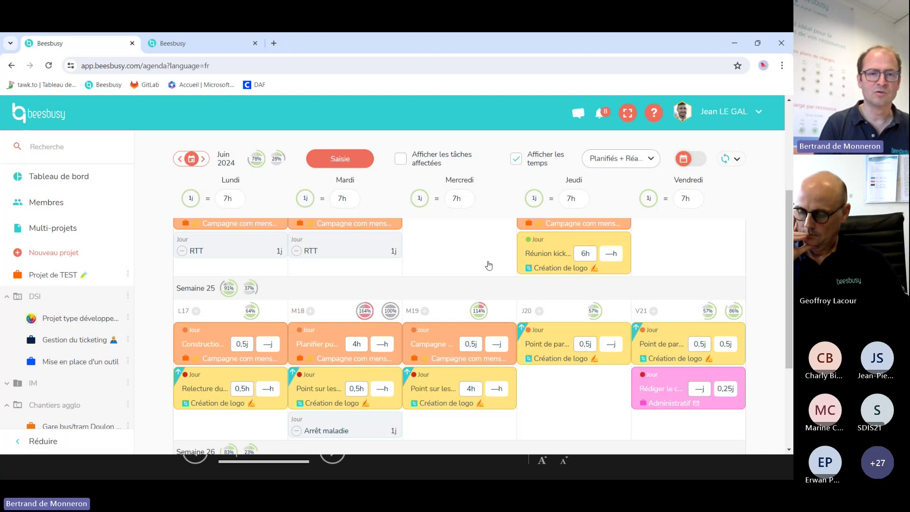
# Mark the task "Formation à faire valider" in Projet type développement as priority and check the priority tasks in the Quand view
pyautogui.click(71, 318)
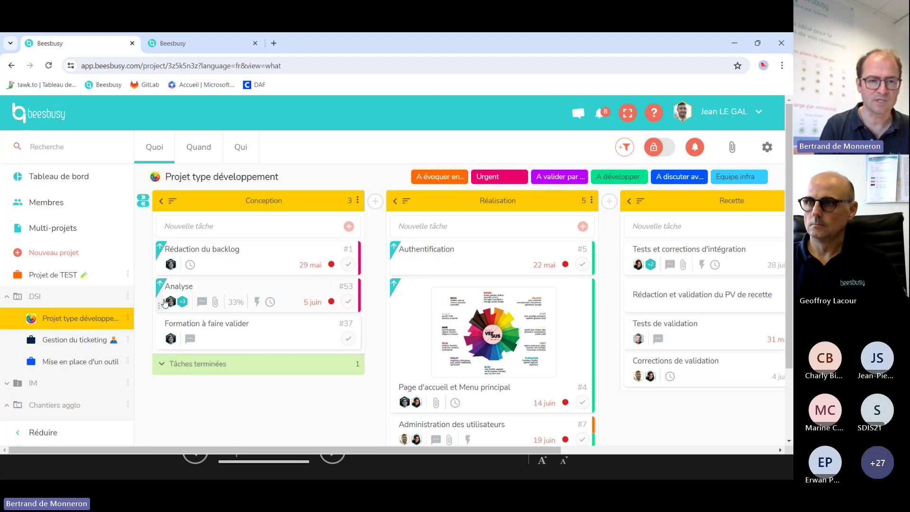
pyautogui.click(159, 324)
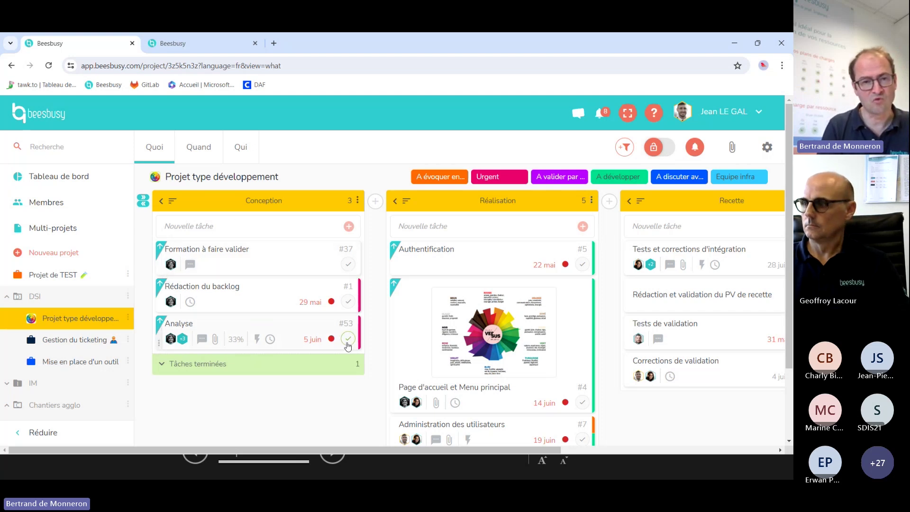
pyautogui.click(199, 150)
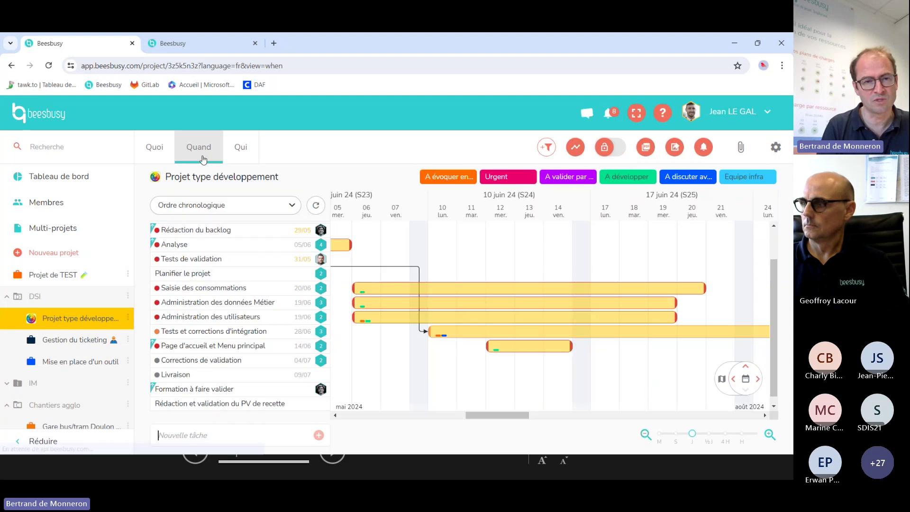
pyautogui.click(165, 159)
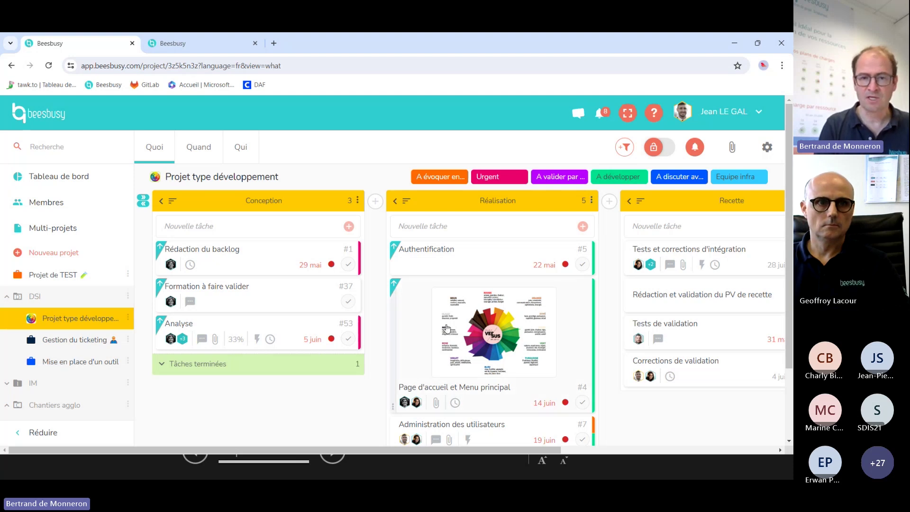
# Enable the project display option "Afficher les tâches terminées dans la vue Quoi" and return to the Quoi view
pyautogui.click(766, 148)
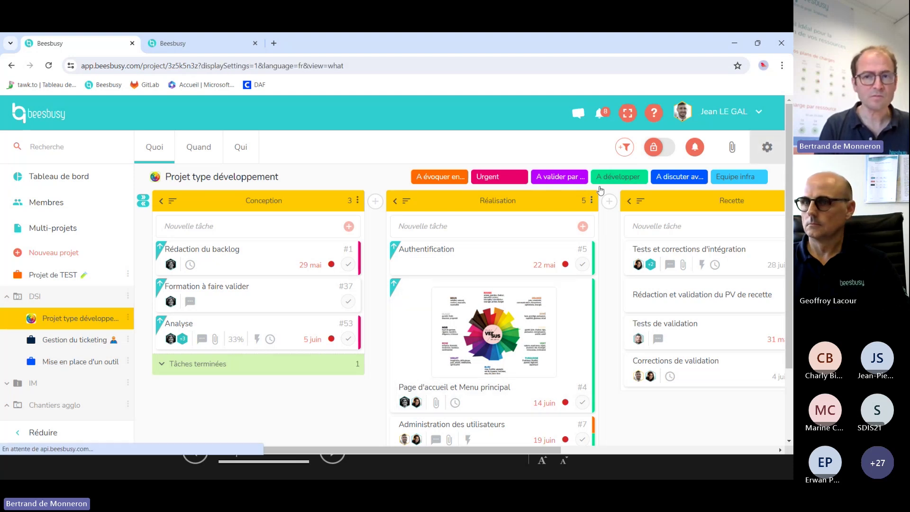
pyautogui.scroll(-4, 319, 325)
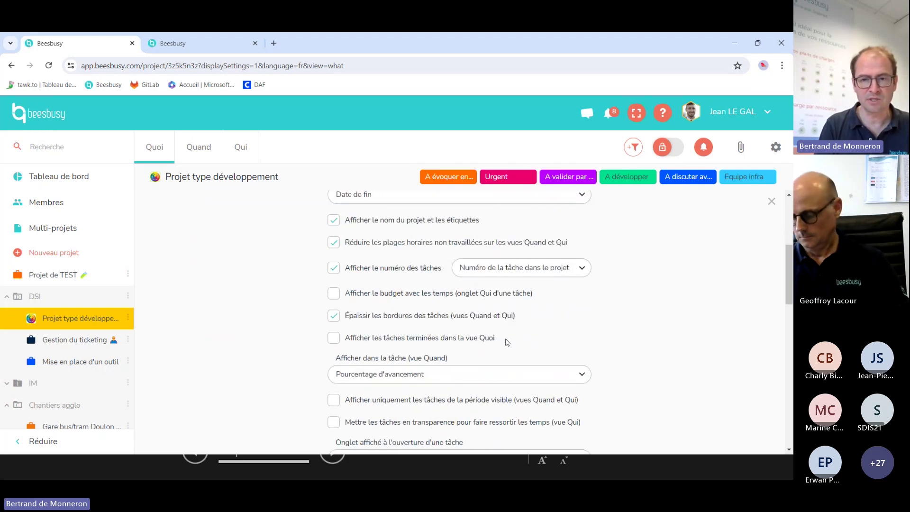
pyautogui.click(331, 339)
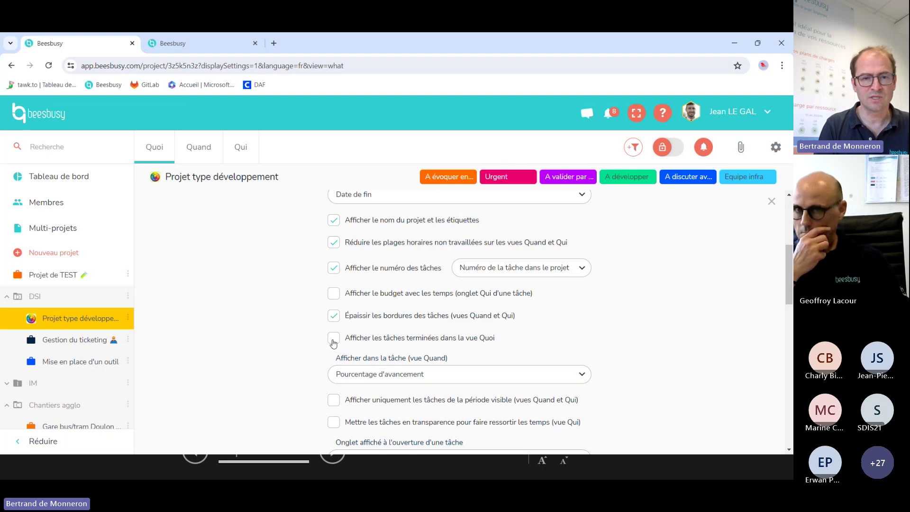
pyautogui.click(155, 146)
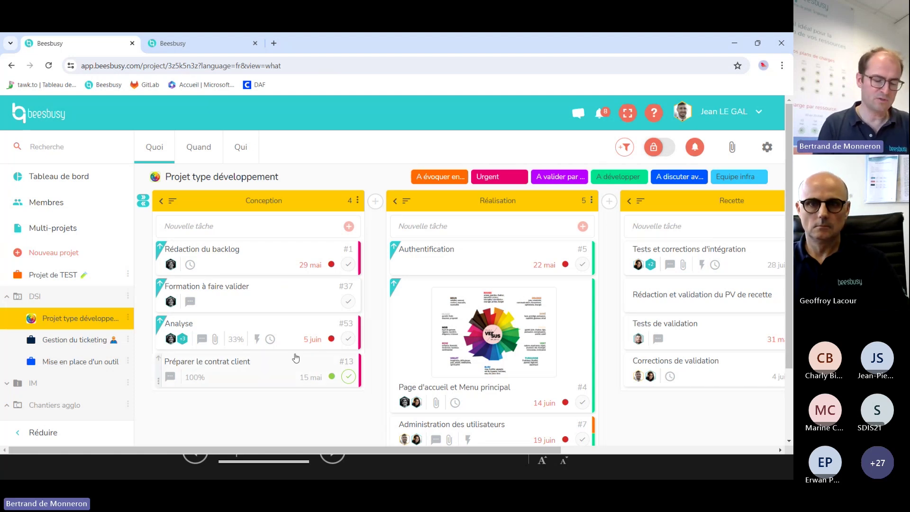
# Generate a PDF of the chronologically ordered Quand planning from 14/05/2024 to 09/07/2024, view it and close the preview
pyautogui.click(199, 146)
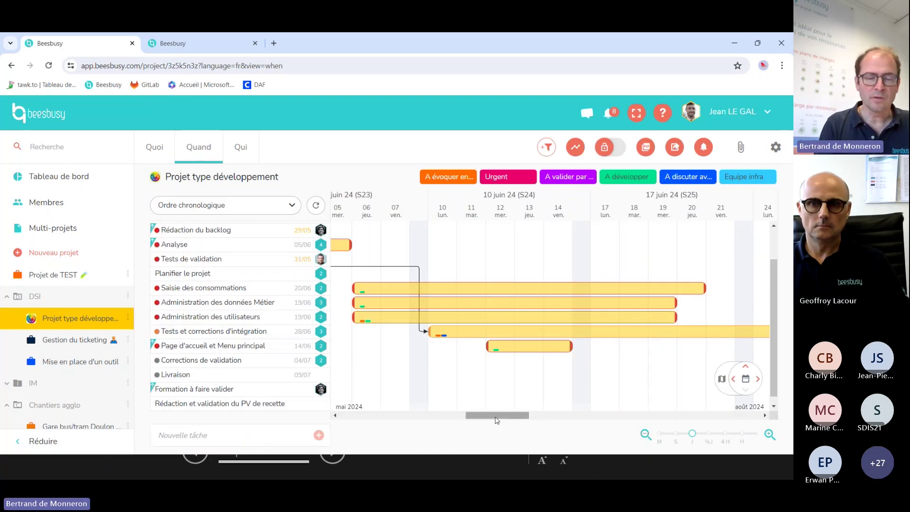
pyautogui.moveTo(493, 416); pyautogui.dragTo(472, 416)
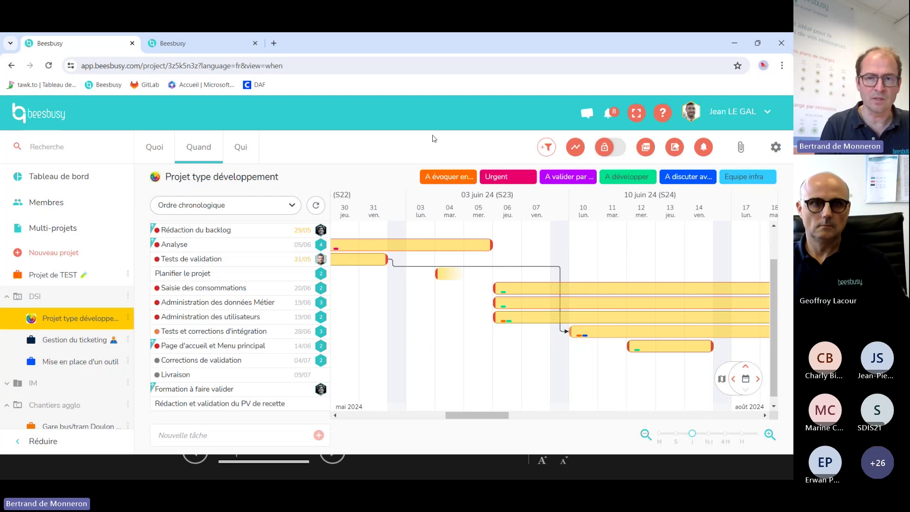
pyautogui.click(647, 151)
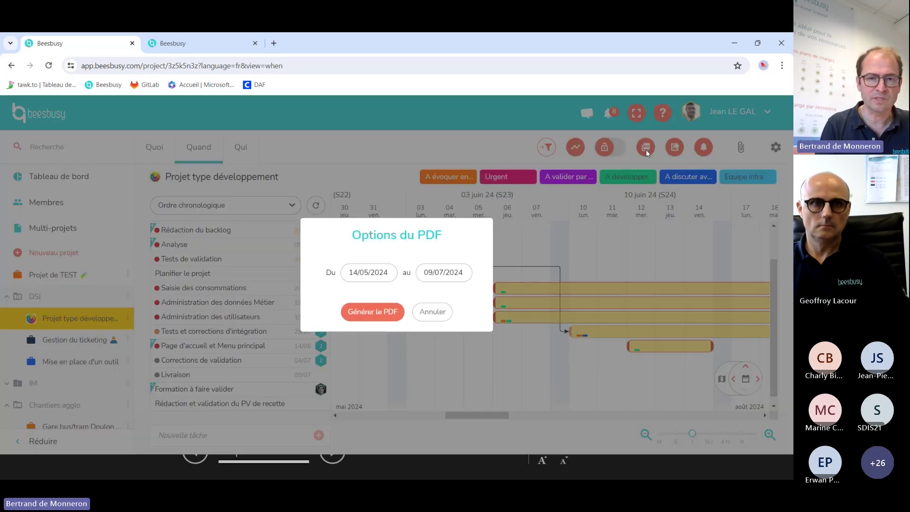
pyautogui.click(381, 312)
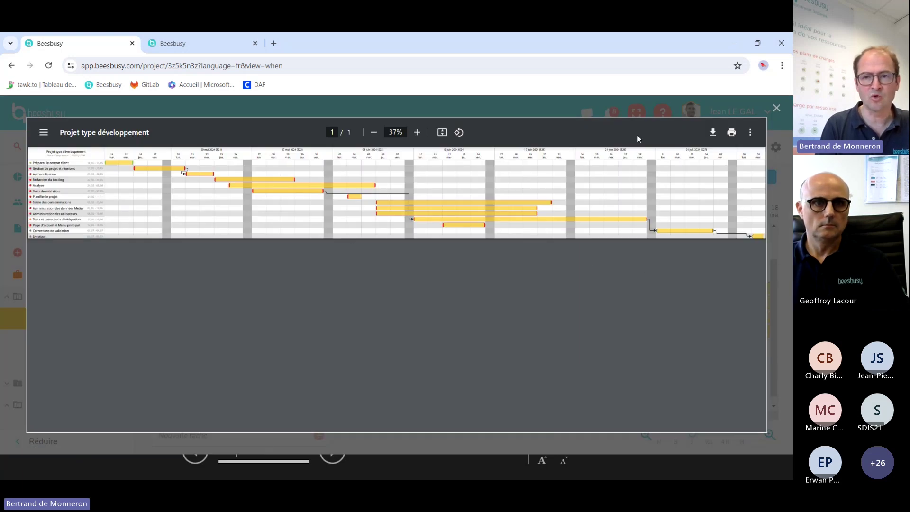
pyautogui.click(776, 108)
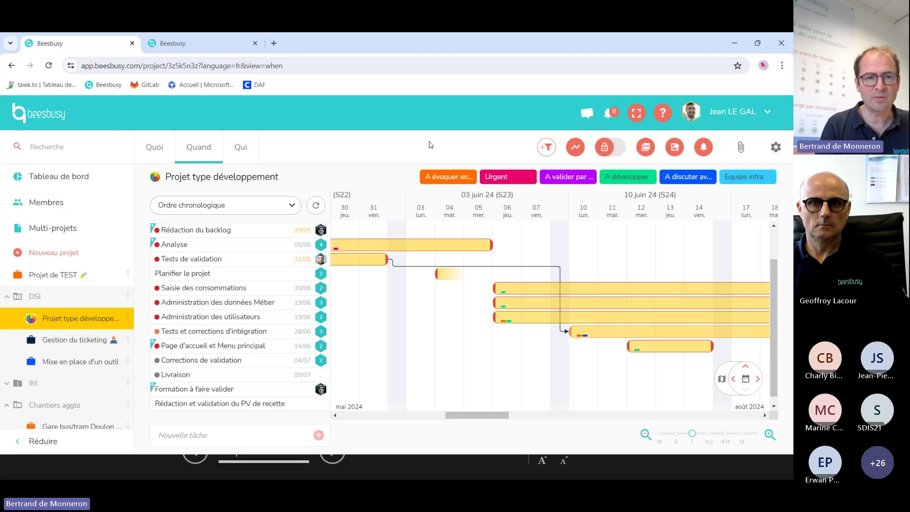
# Order the Quand view's tasks by "Liste de tâches - ordre chronologique"
pyautogui.click(245, 212)
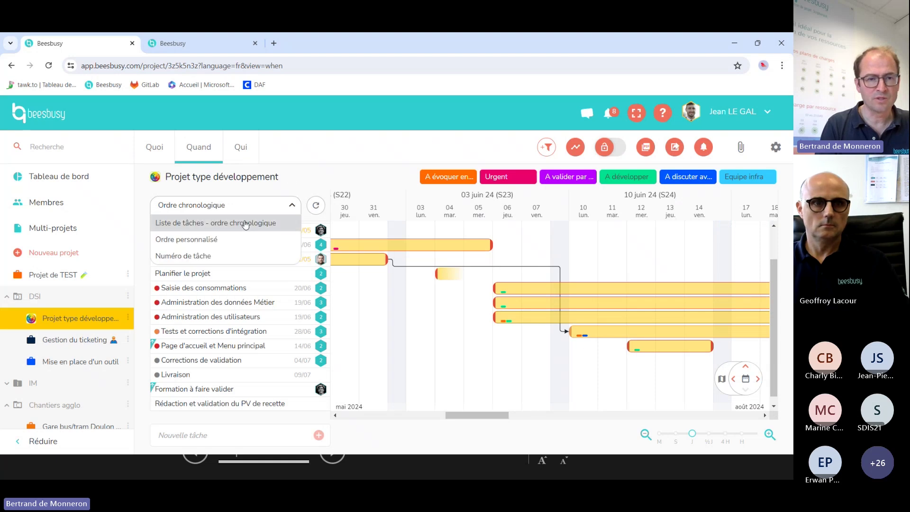
pyautogui.click(245, 225)
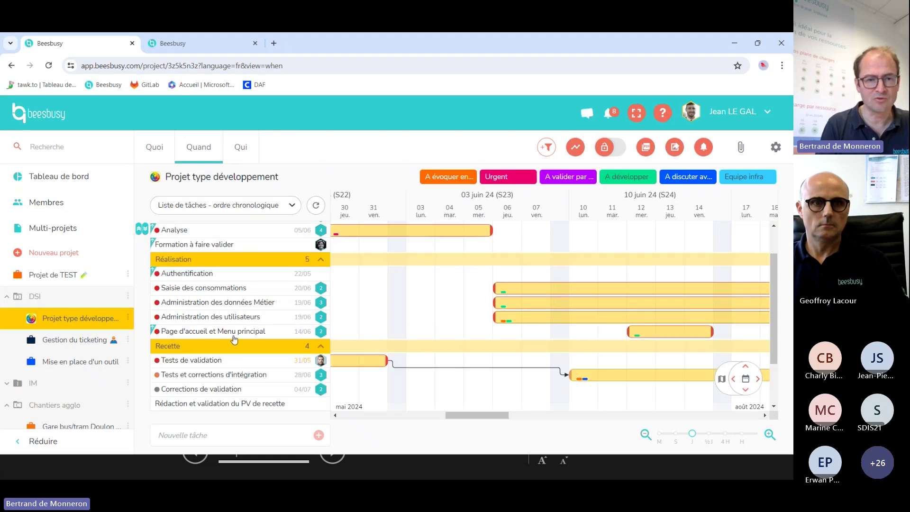
pyautogui.click(269, 206)
pyautogui.click(313, 185)
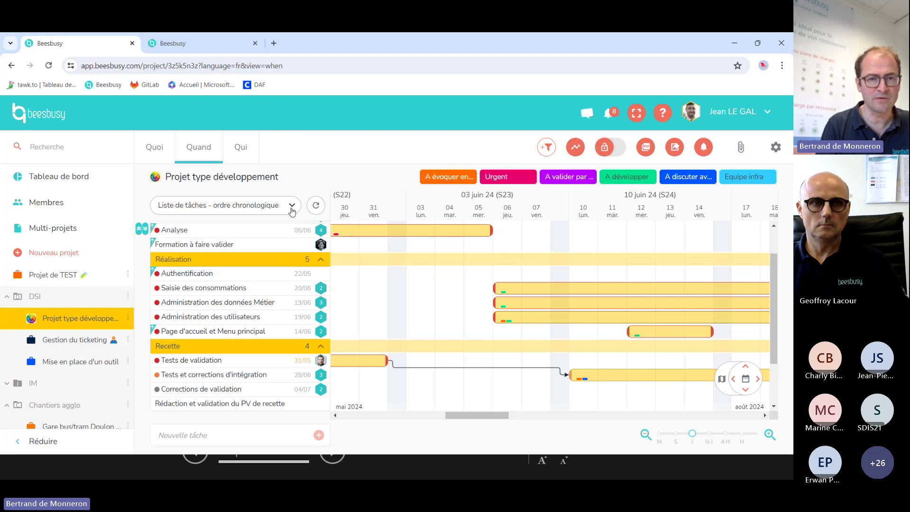
pyautogui.scroll(1, 301, 255)
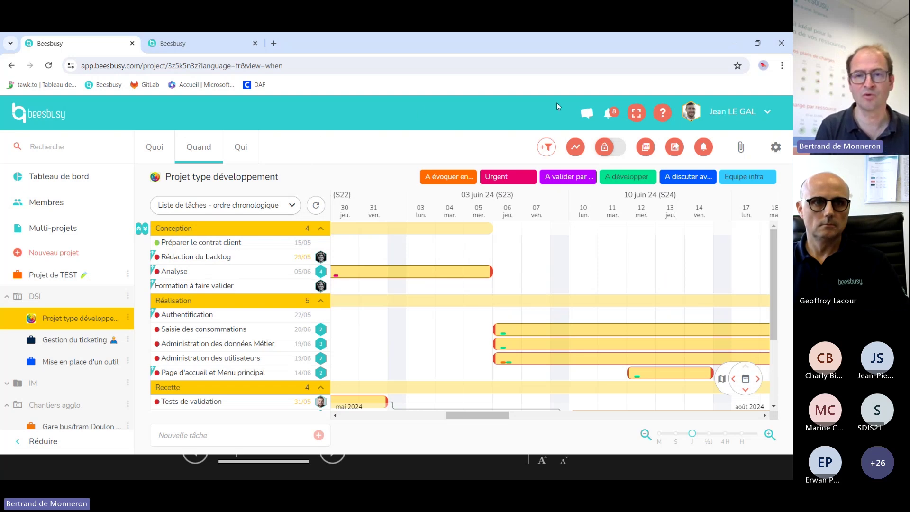
# Generate the PDF of the planning grouped by task list from 14/05/2024 to 09/07/2024, inspect it at 75% zoom and close it
pyautogui.click(645, 147)
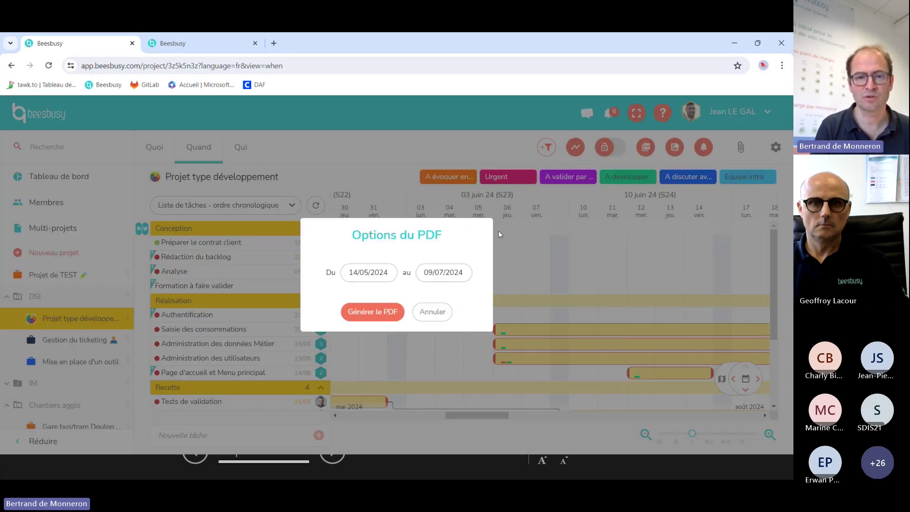
pyautogui.click(383, 314)
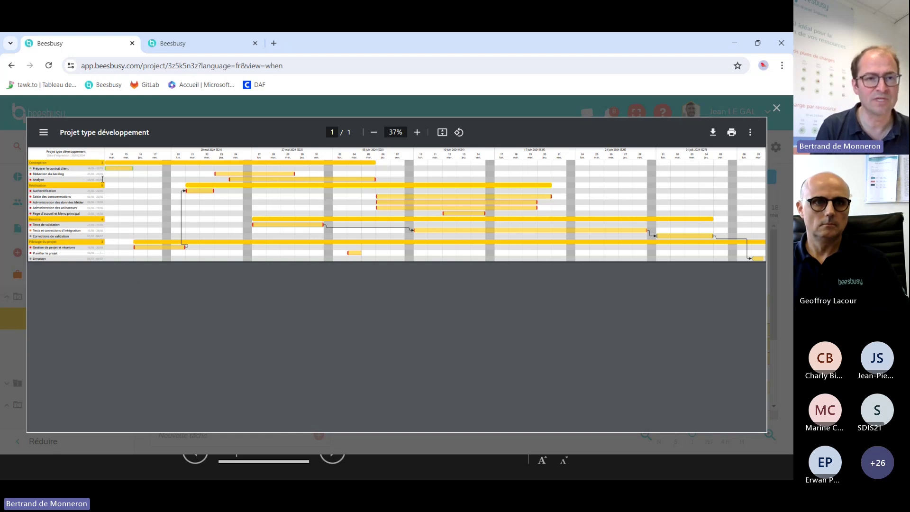
pyautogui.click(416, 133)
pyautogui.click(417, 133)
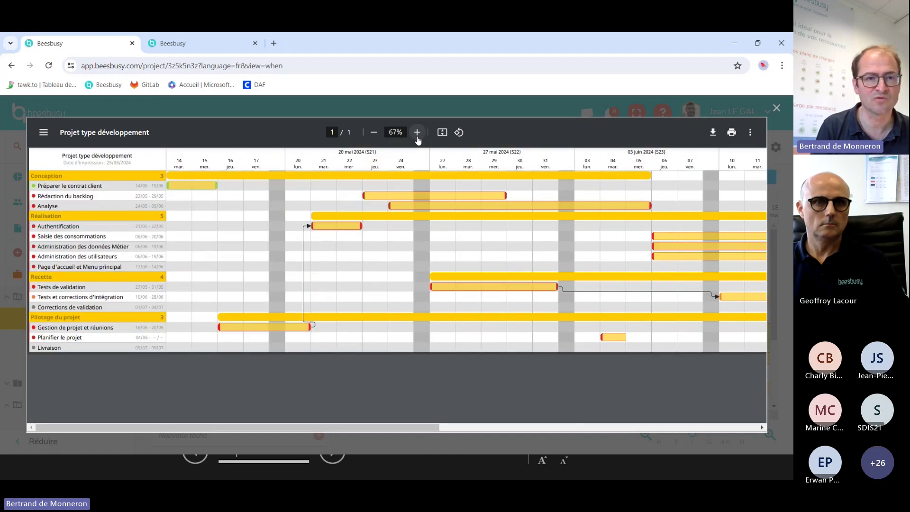
pyautogui.click(417, 133)
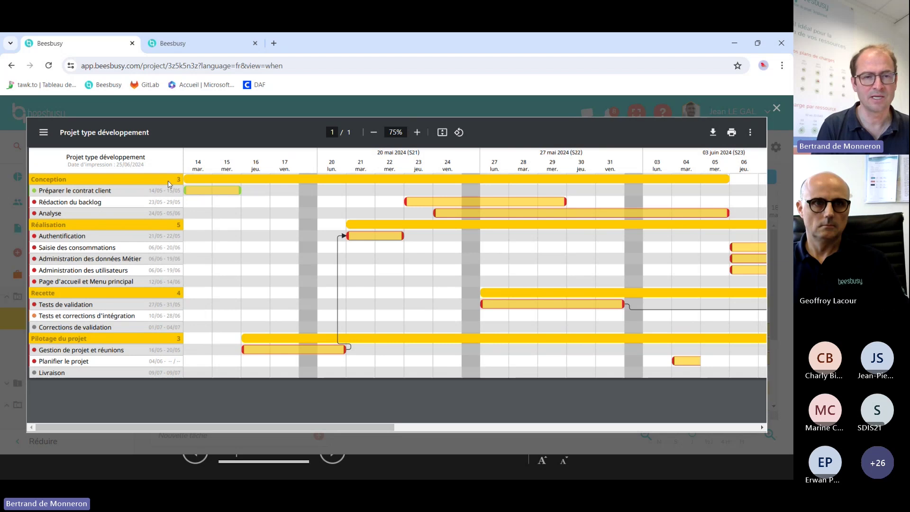
pyautogui.click(776, 109)
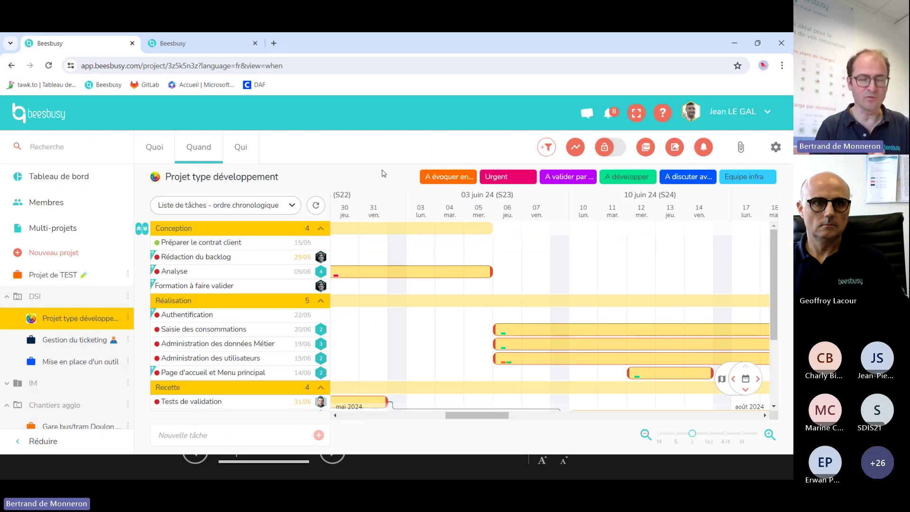
# Check the planning version choices of the Quand view and close them without selecting one
pyautogui.click(573, 147)
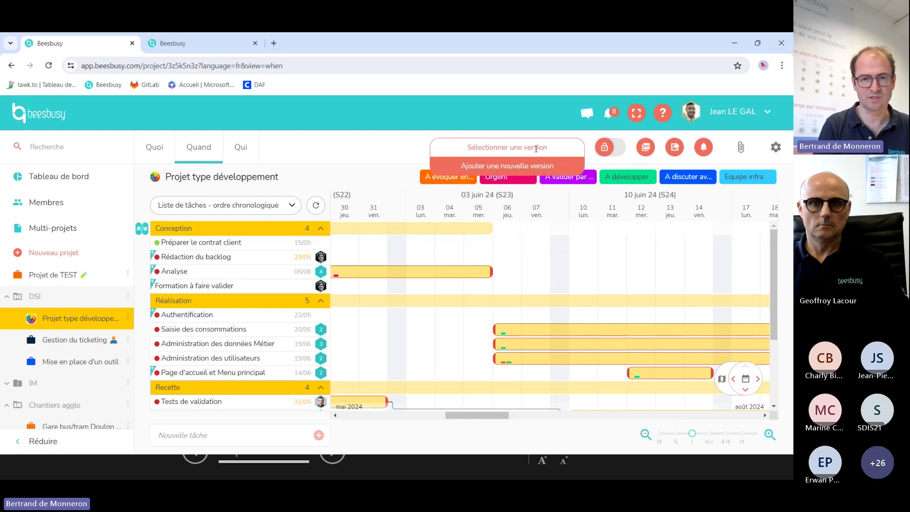
pyautogui.click(389, 149)
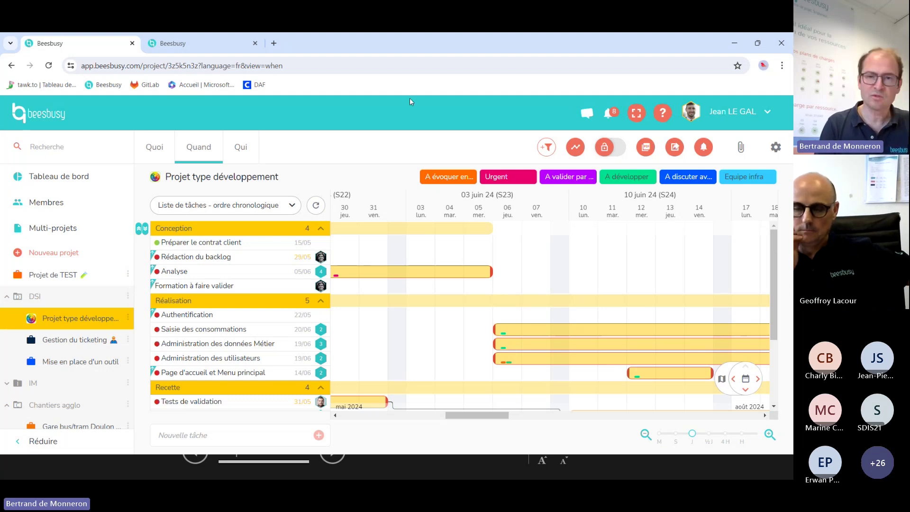
# Examine the project's "Page partagée en consultation via URL" settings, including accessible views, expiry date and display options
pyautogui.click(776, 148)
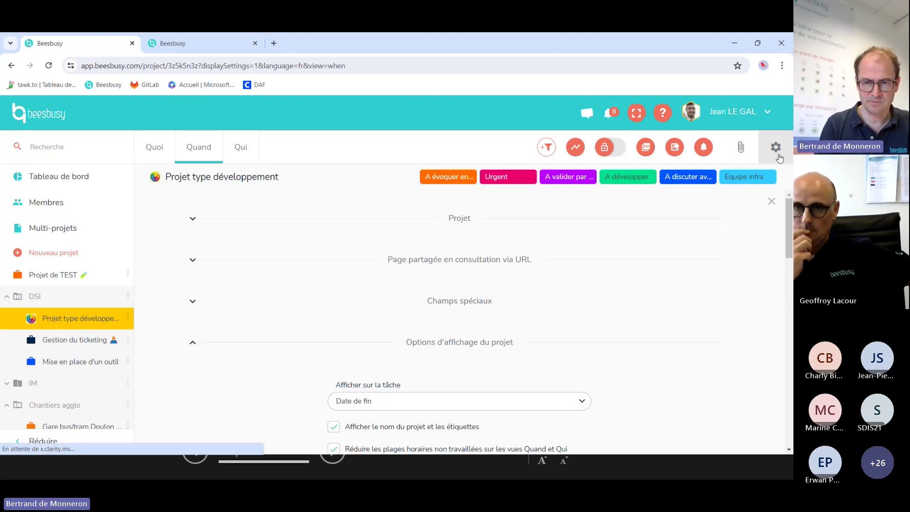
pyautogui.click(487, 260)
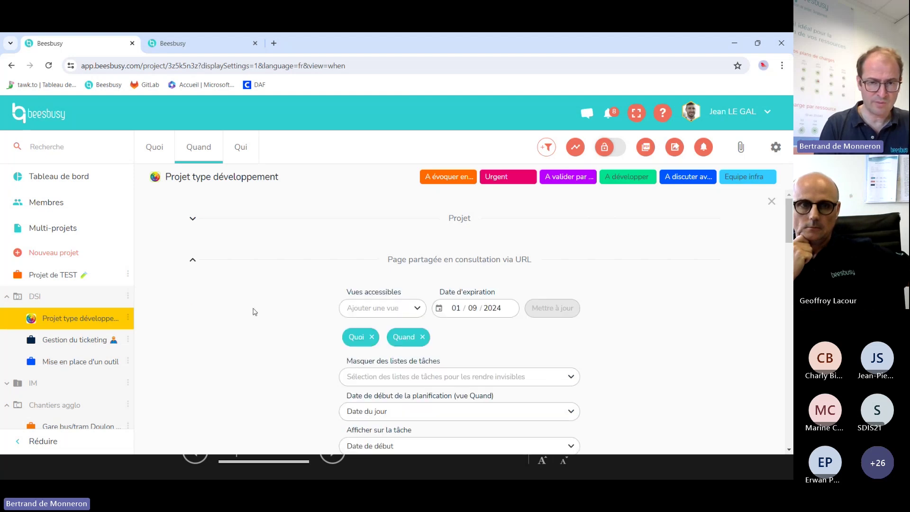
pyautogui.scroll(-1, 254, 311)
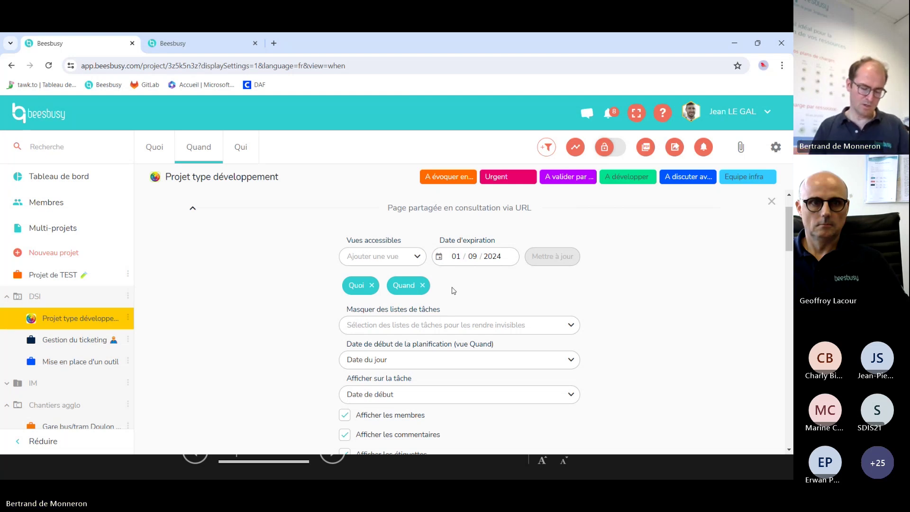
pyautogui.scroll(-2, 454, 288)
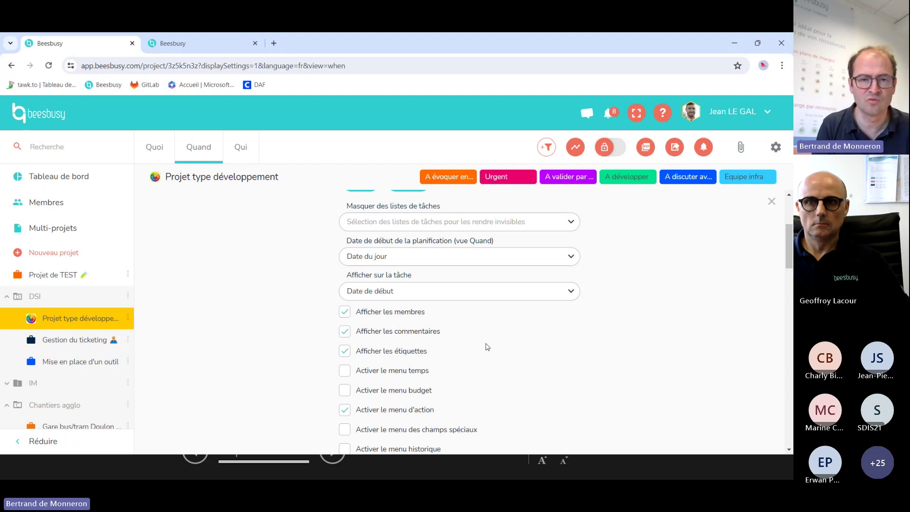
pyautogui.scroll(1, 487, 345)
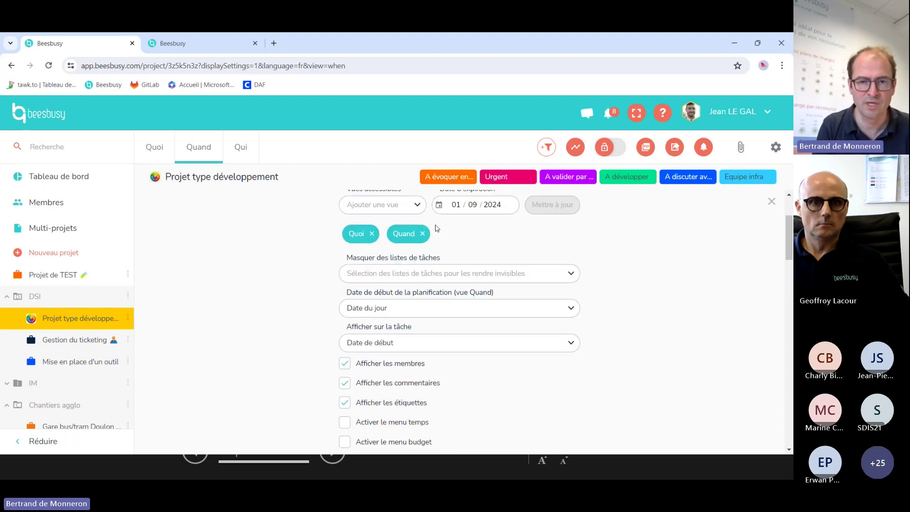
pyautogui.scroll(-1, 483, 366)
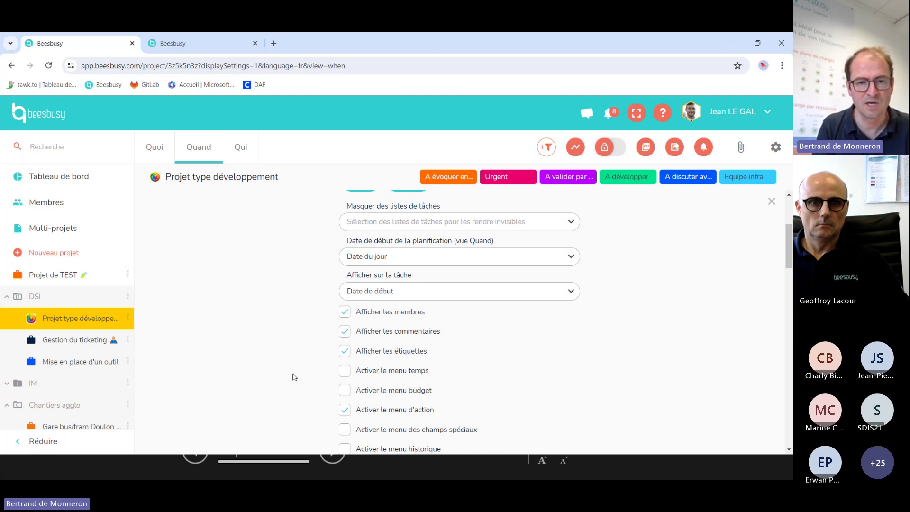
pyautogui.scroll(-1, 292, 384)
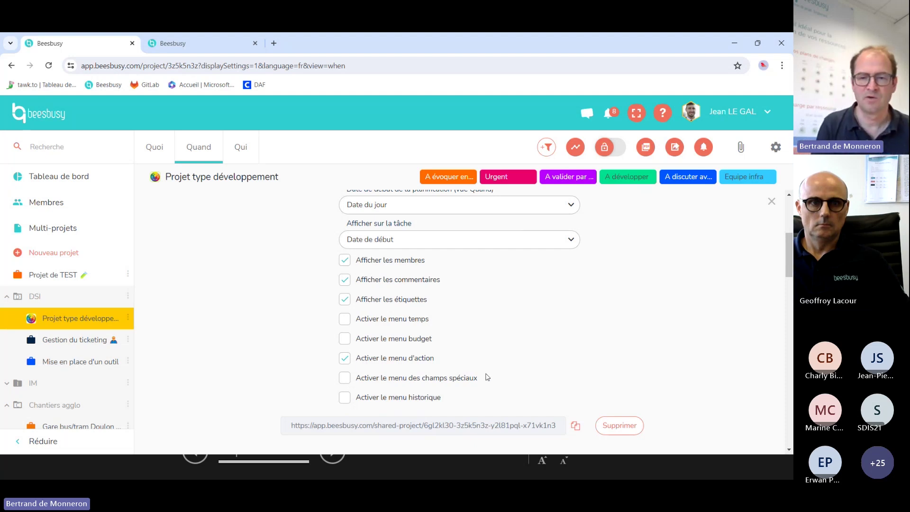
# Copy the project's shared page link and open it in a new browser tab
pyautogui.click(575, 426)
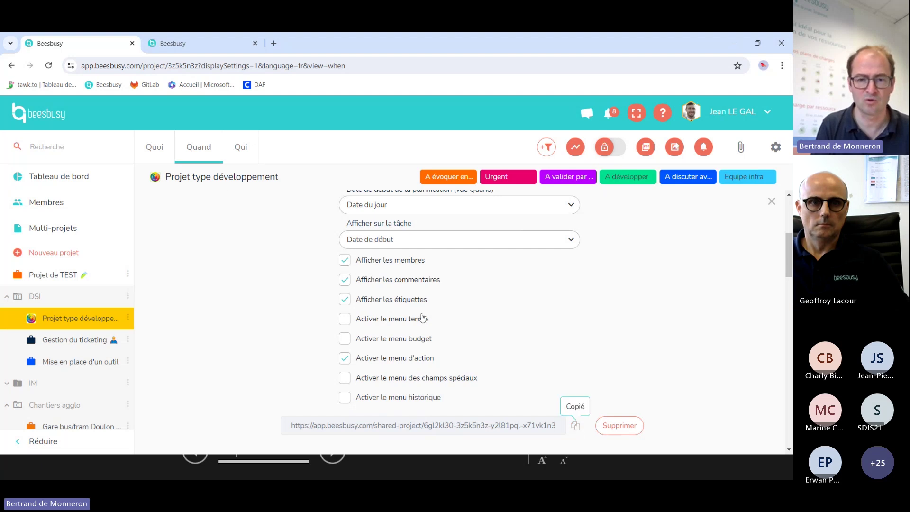
pyautogui.click(274, 43)
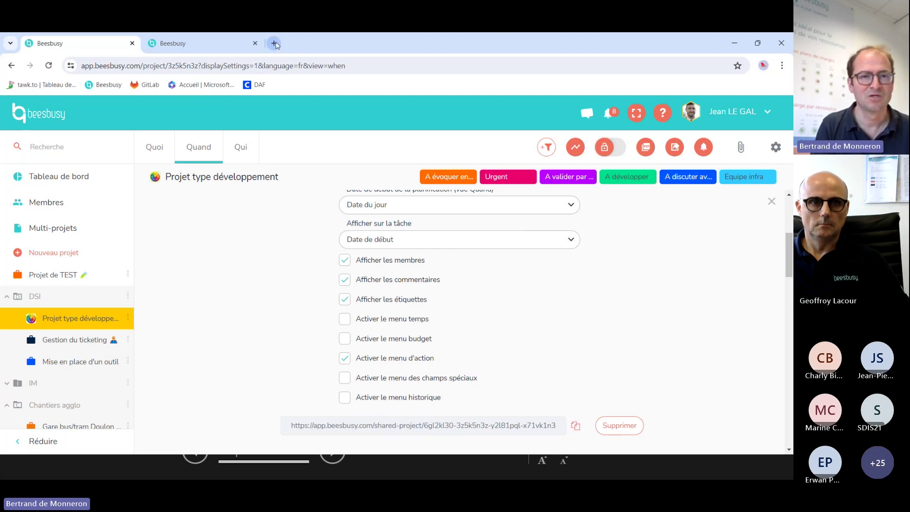
pyautogui.rightClick(256, 66)
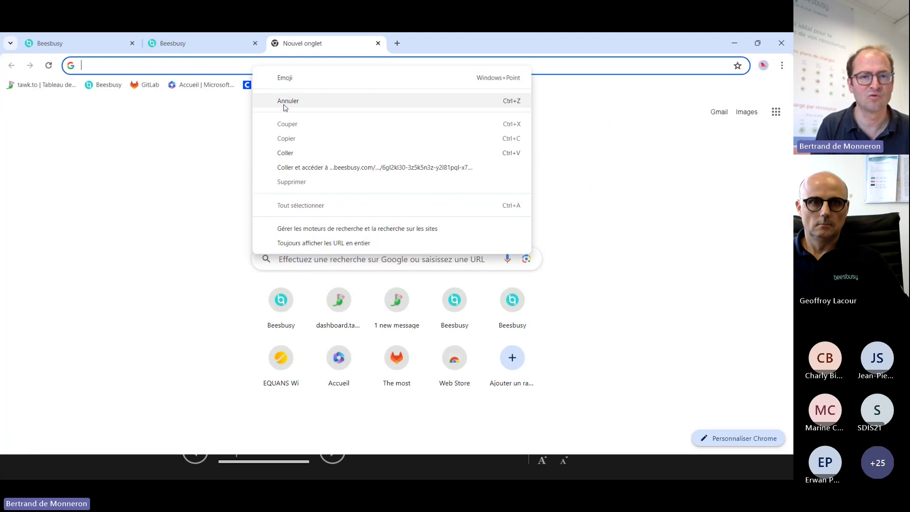
pyautogui.click(294, 165)
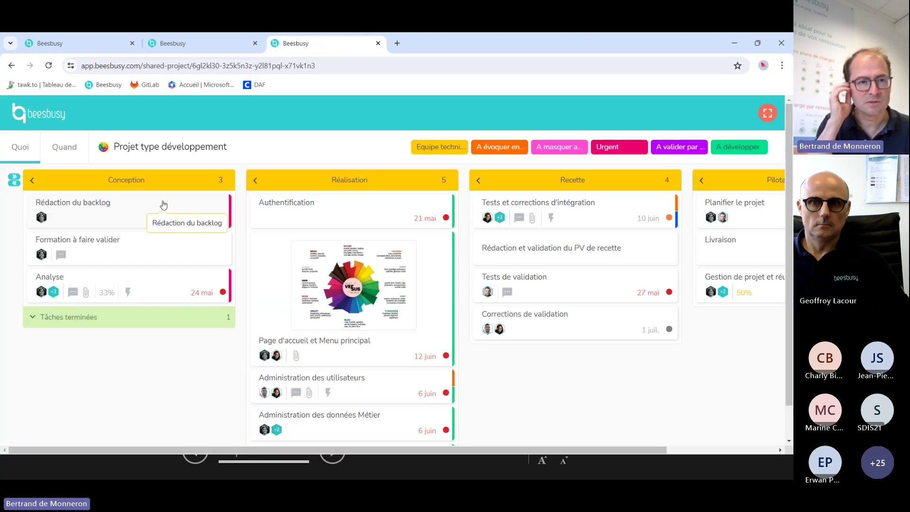
# Check the shared page's Quand view, then examine the comments and members of the task "Tests et corrections d'intégration"
pyautogui.click(73, 149)
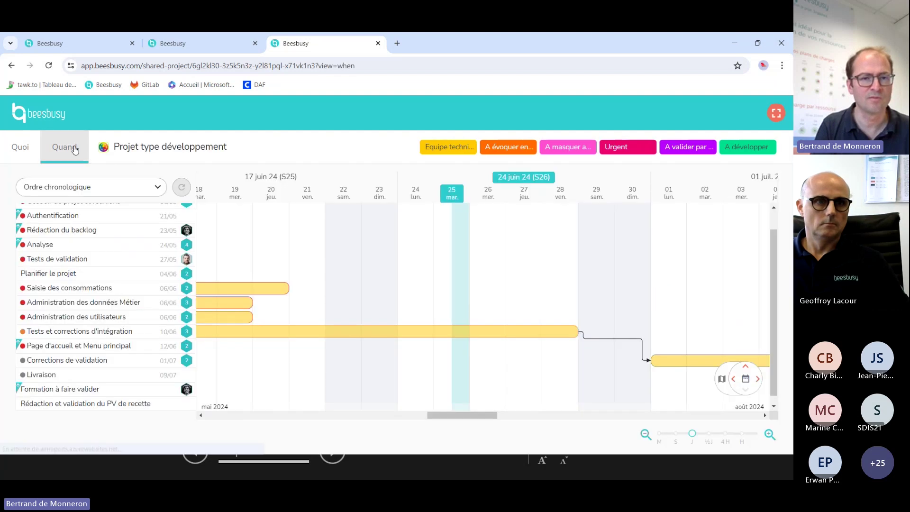
pyautogui.click(29, 153)
pyautogui.click(590, 219)
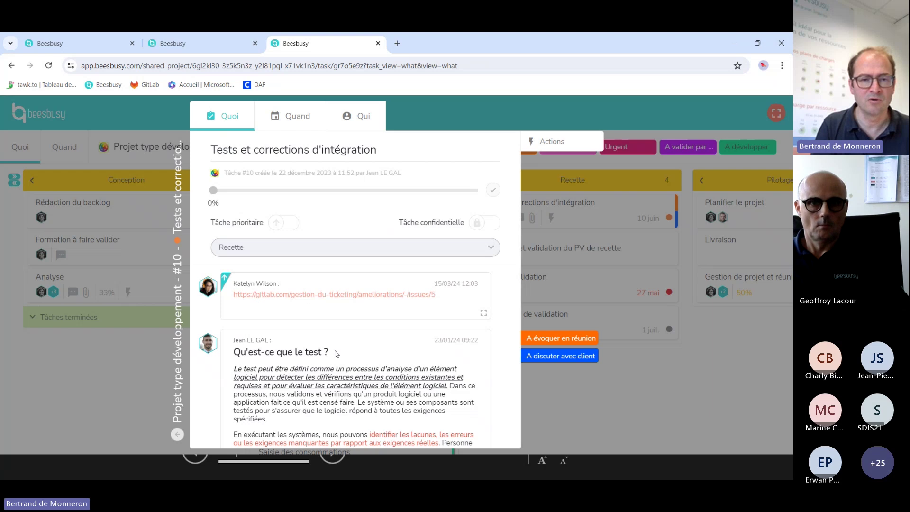
pyautogui.scroll(-2, 337, 354)
pyautogui.scroll(1, 346, 376)
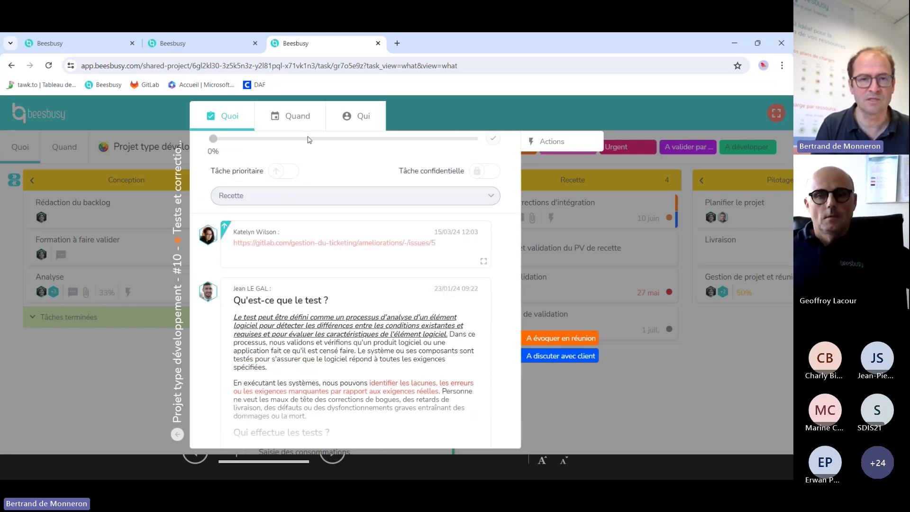
pyautogui.click(345, 123)
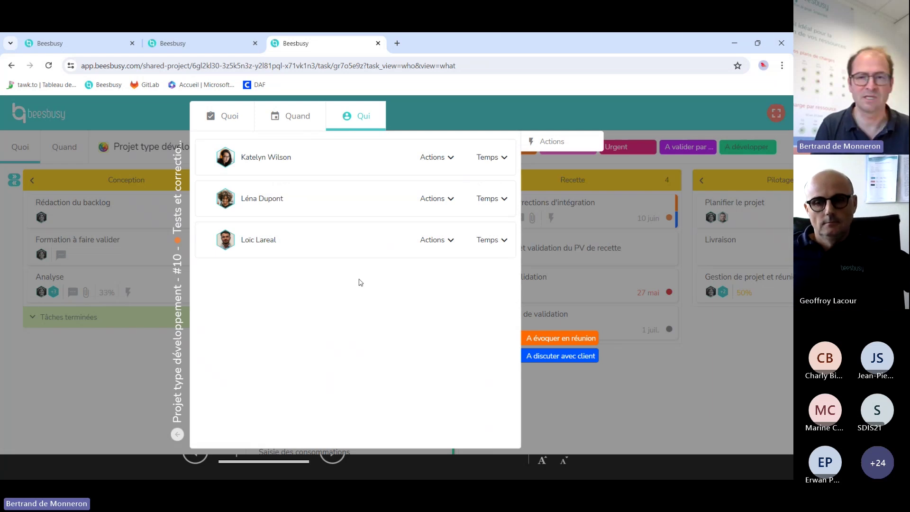
# Check the actions of the task "Tests et corrections d'intégration" on the shared page, then close the task
pyautogui.click(549, 143)
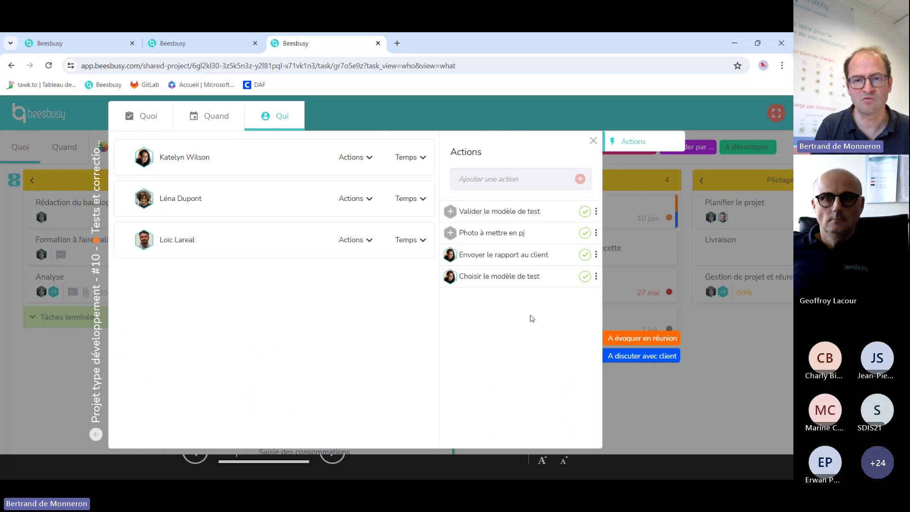
pyautogui.click(623, 403)
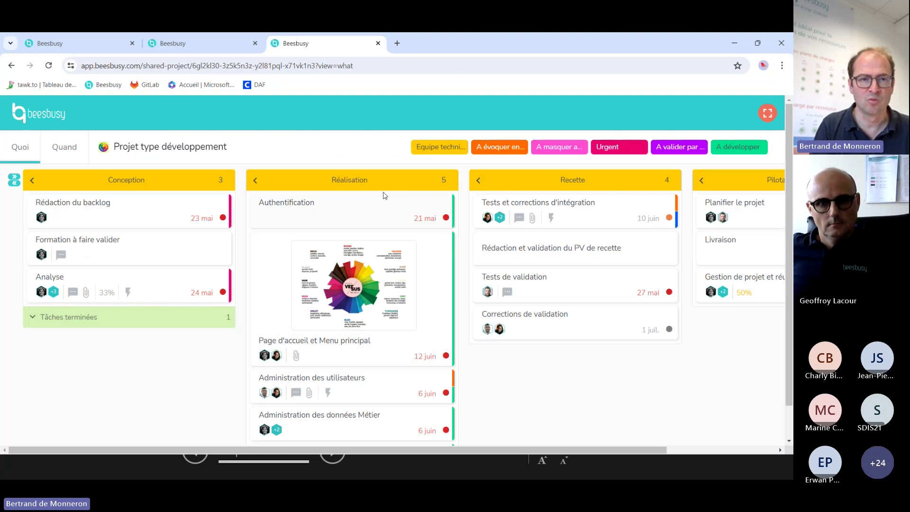
# Return to the first browser tab, go to the application's home page and open the list of new features
pyautogui.click(106, 46)
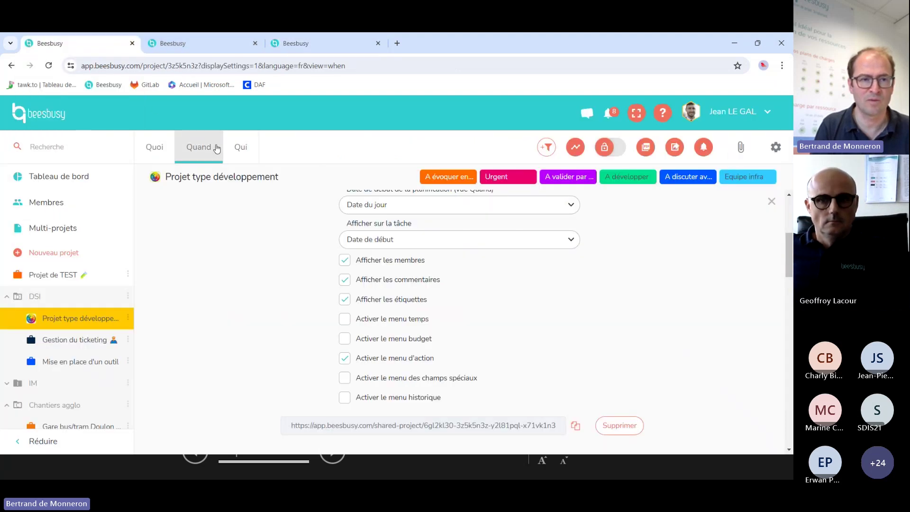
pyautogui.click(54, 115)
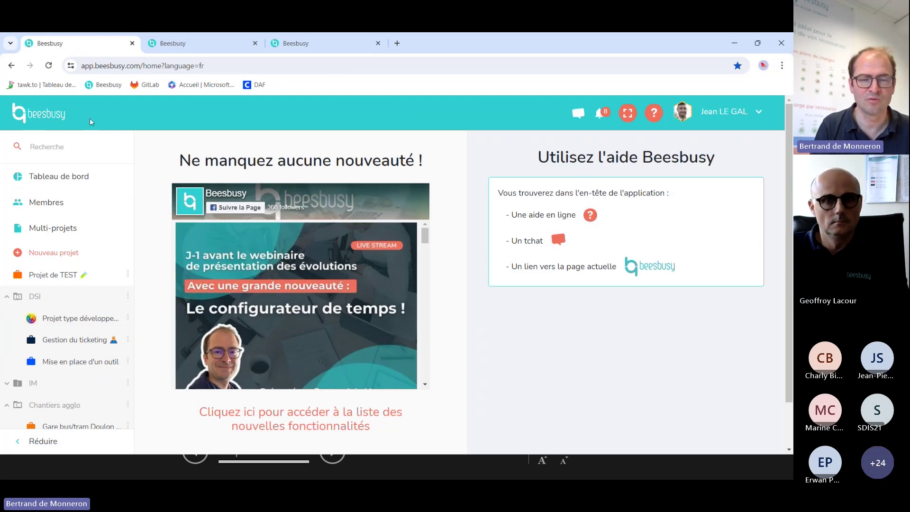
pyautogui.click(712, 111)
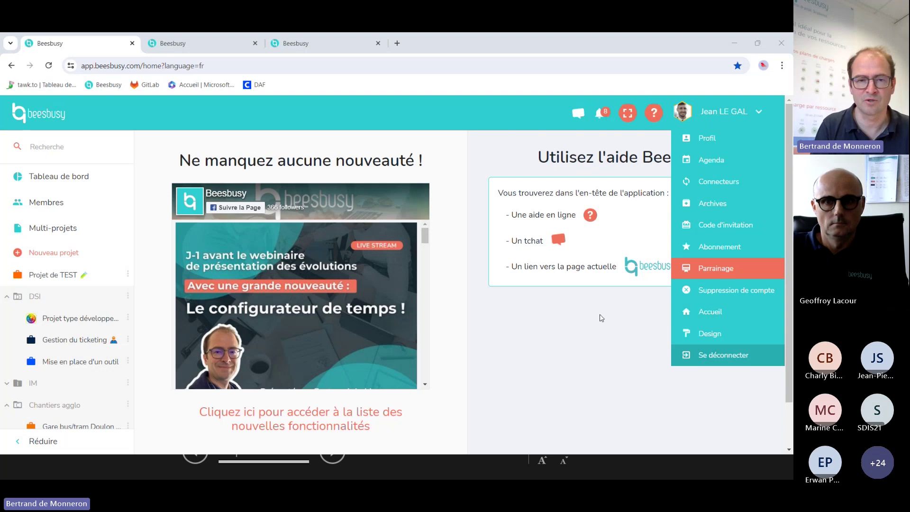
pyautogui.click(525, 328)
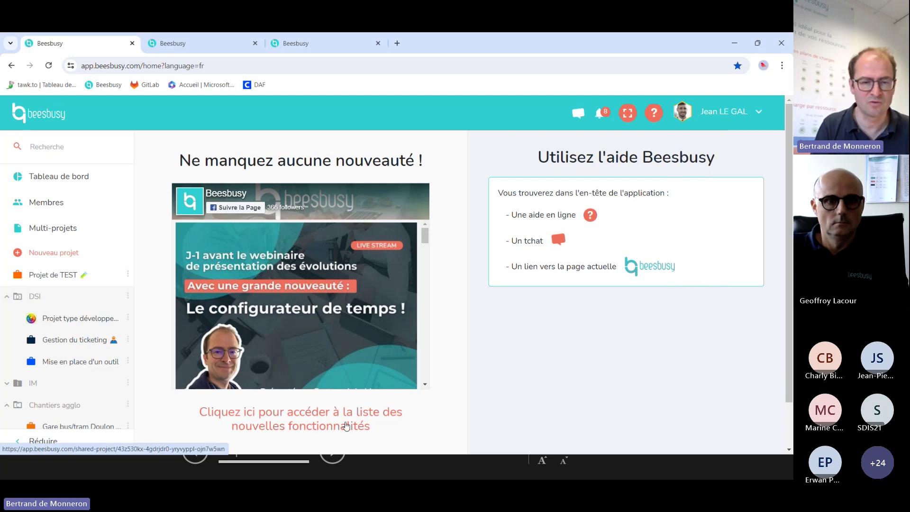
pyautogui.click(269, 423)
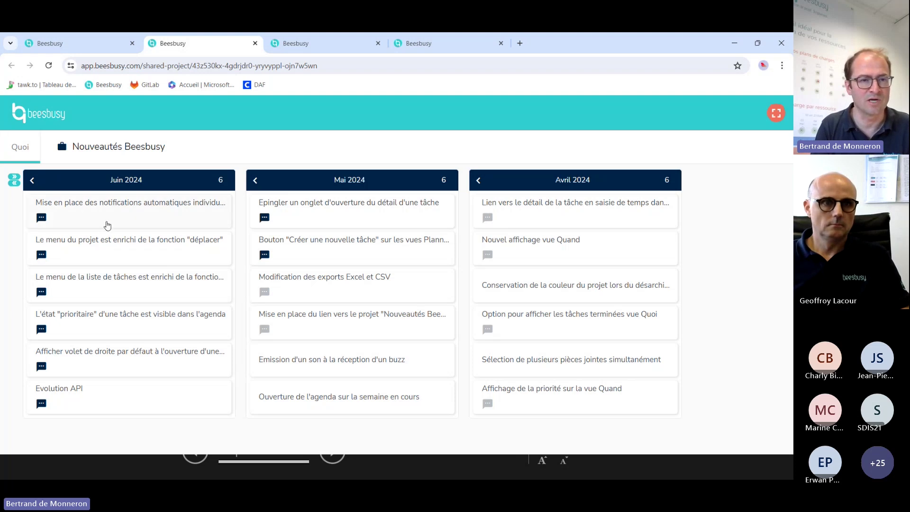
# Read the Juin 2024 entry on individual automatic notifications in "Nouveautés Beesbusy" and close it
pyautogui.click(119, 210)
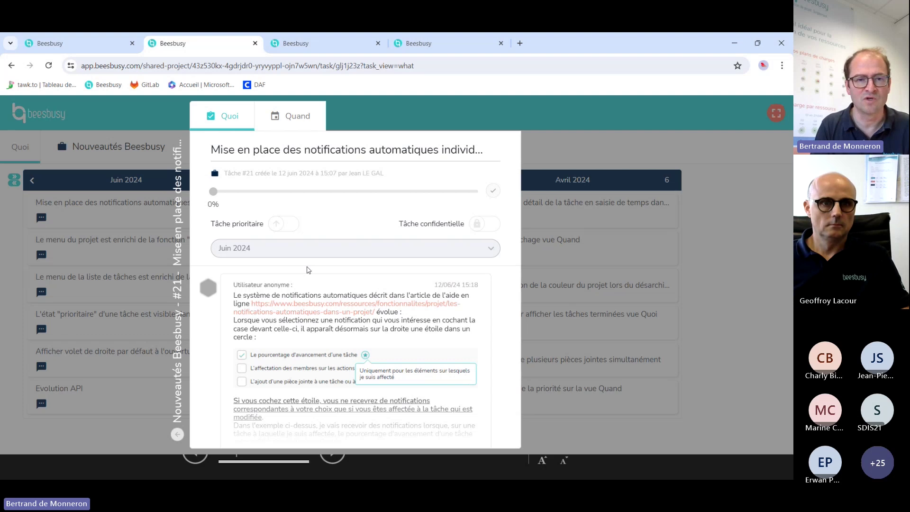
pyautogui.scroll(-1, 298, 286)
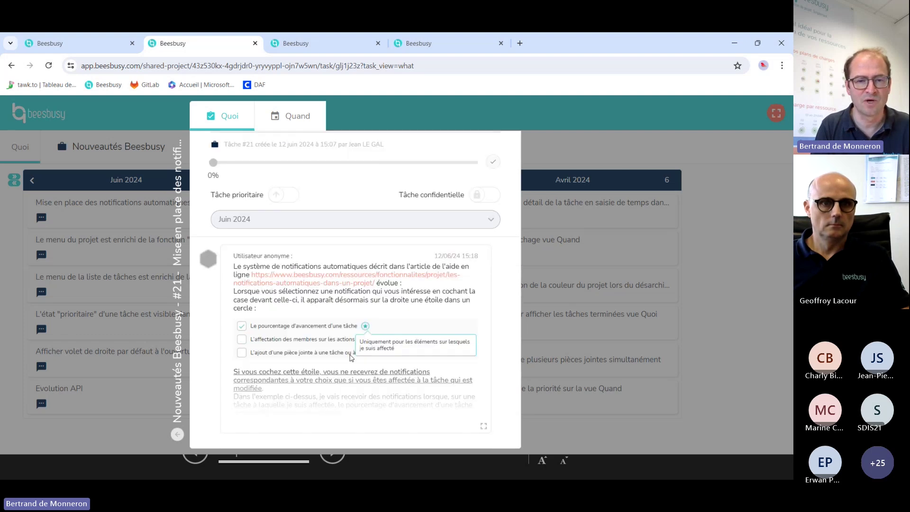
pyautogui.scroll(1, 327, 284)
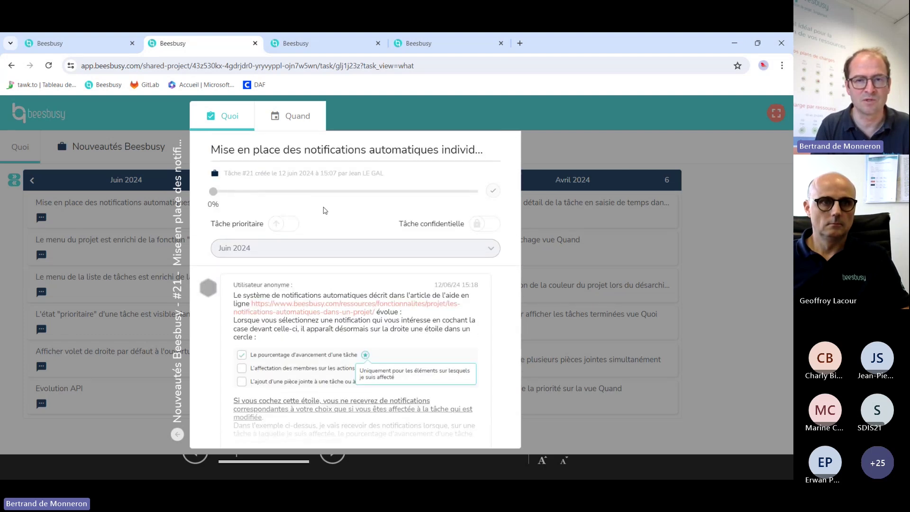
pyautogui.click(534, 131)
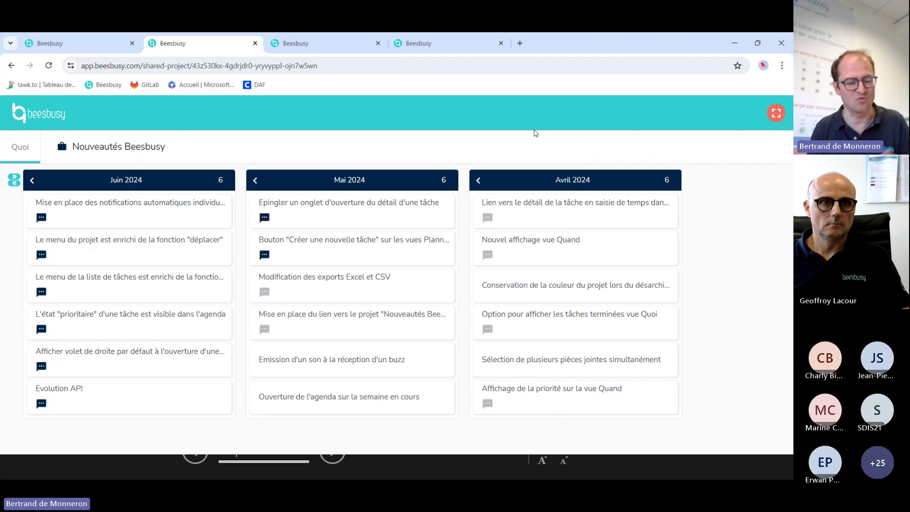
# Switch back to the home page tab and open the task "Analyse" from the Quoi view of "Projet type développement"
pyautogui.click(82, 43)
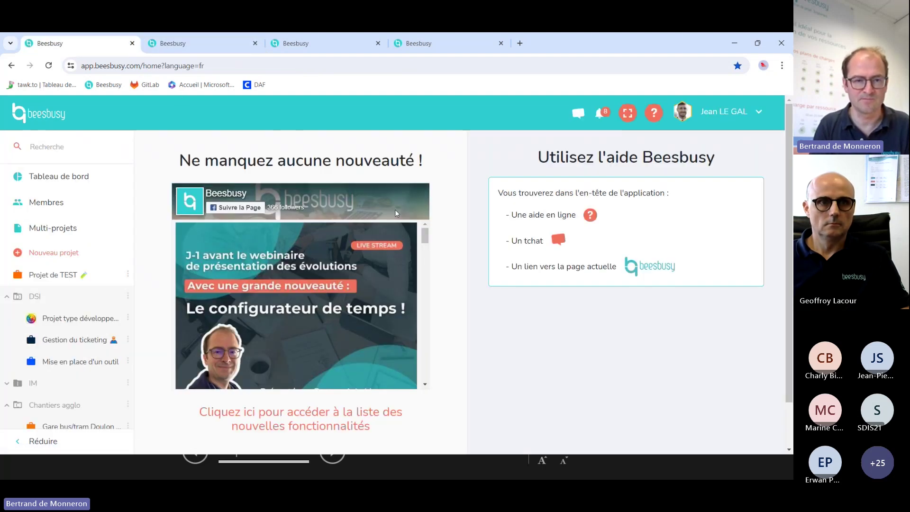
pyautogui.click(74, 316)
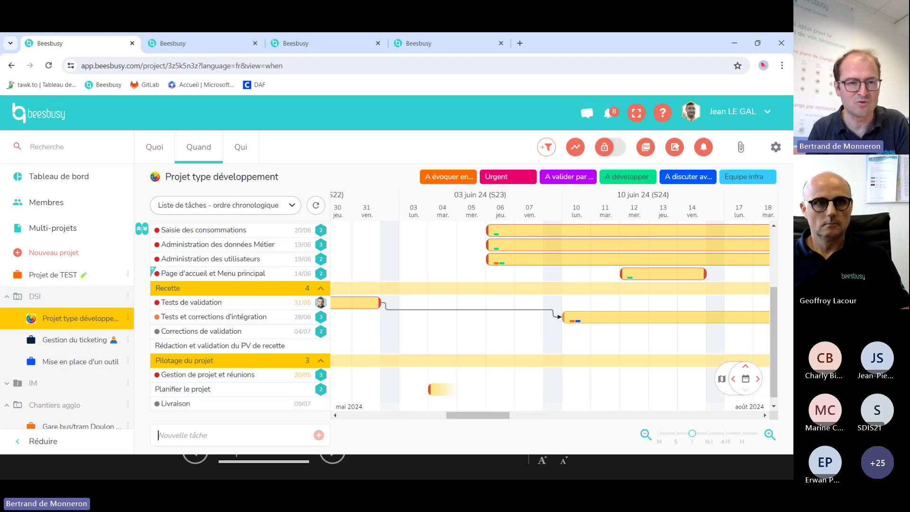
pyautogui.click(157, 148)
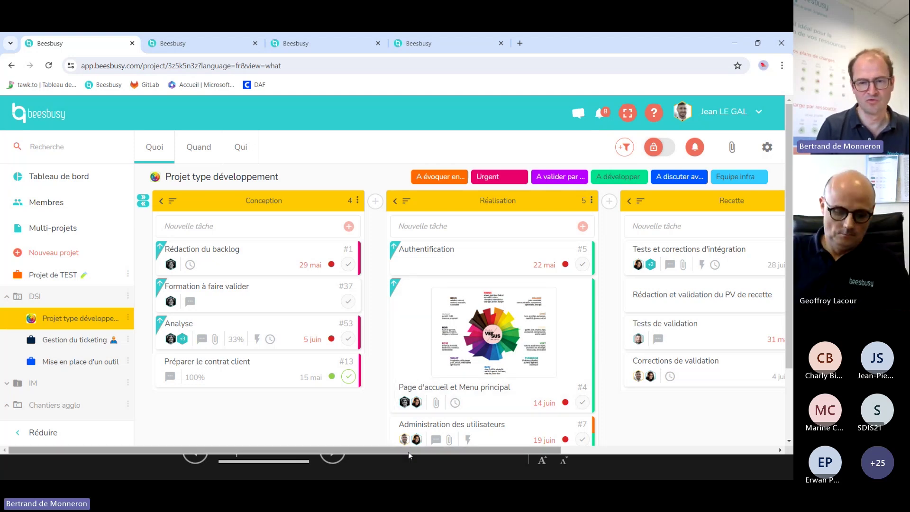
pyautogui.moveTo(408, 450)
pyautogui.mouseDown()
pyautogui.moveTo(492, 448)
pyautogui.moveTo(404, 448)
pyautogui.mouseUp()
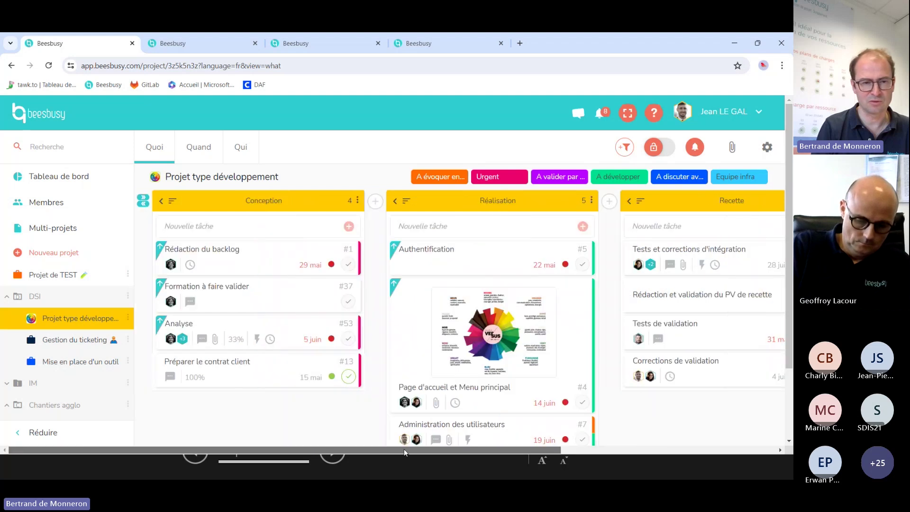
pyautogui.click(286, 334)
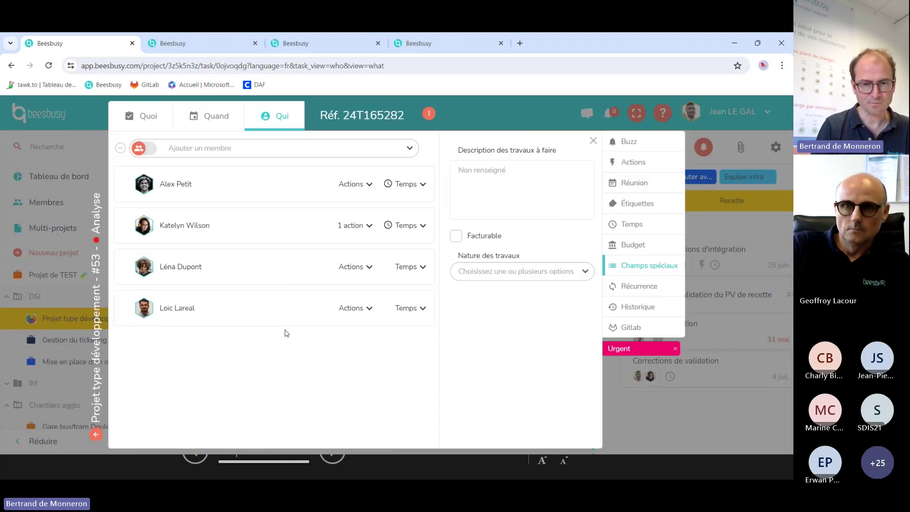
# Plan 5 days for the third member of the task "Analyse" in week S22 (27/05 - 02/06/24) and close the task
pyautogui.click(413, 269)
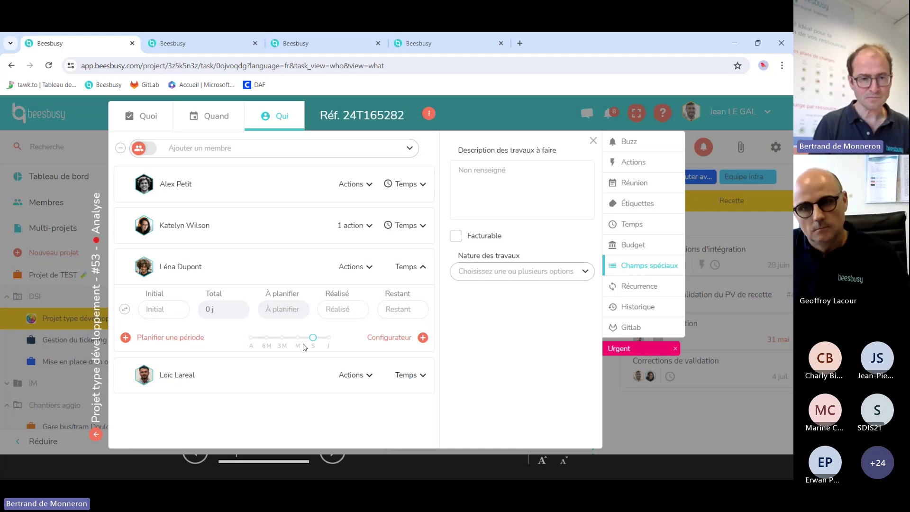
pyautogui.click(190, 339)
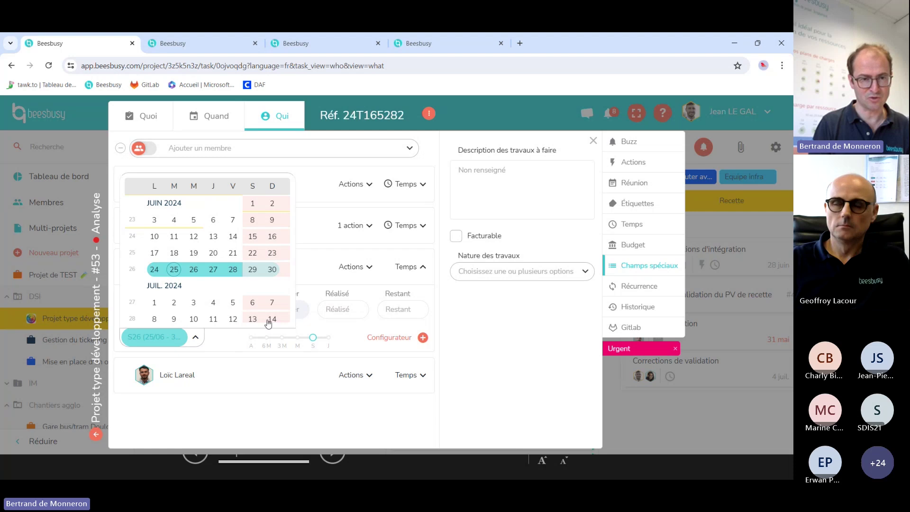
pyautogui.scroll(1, 215, 268)
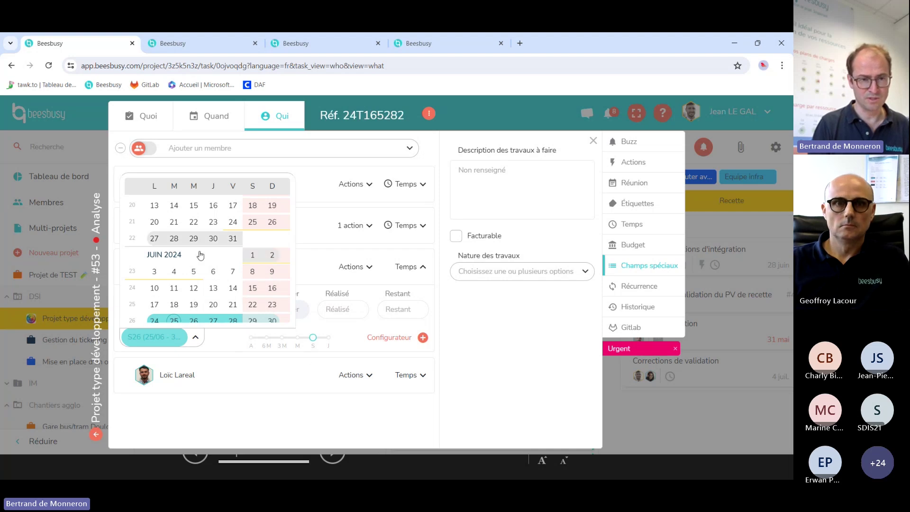
pyautogui.click(193, 239)
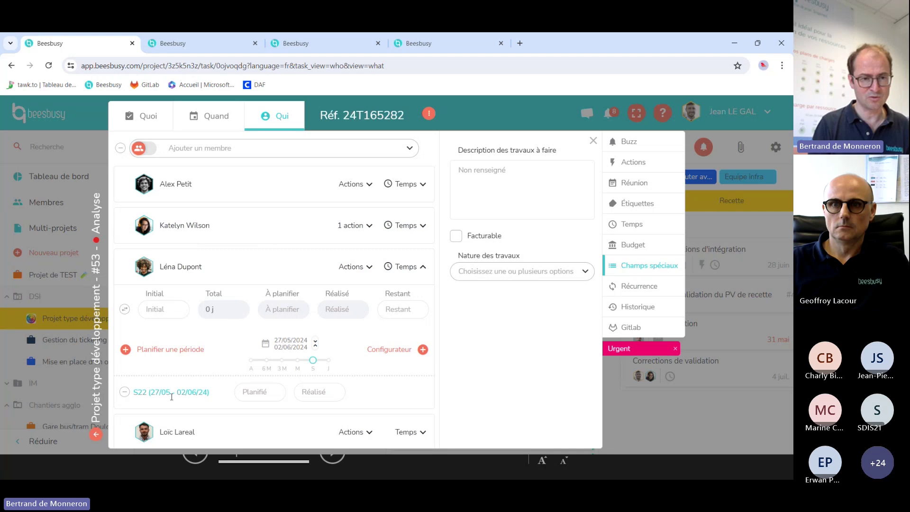
pyautogui.click(262, 397)
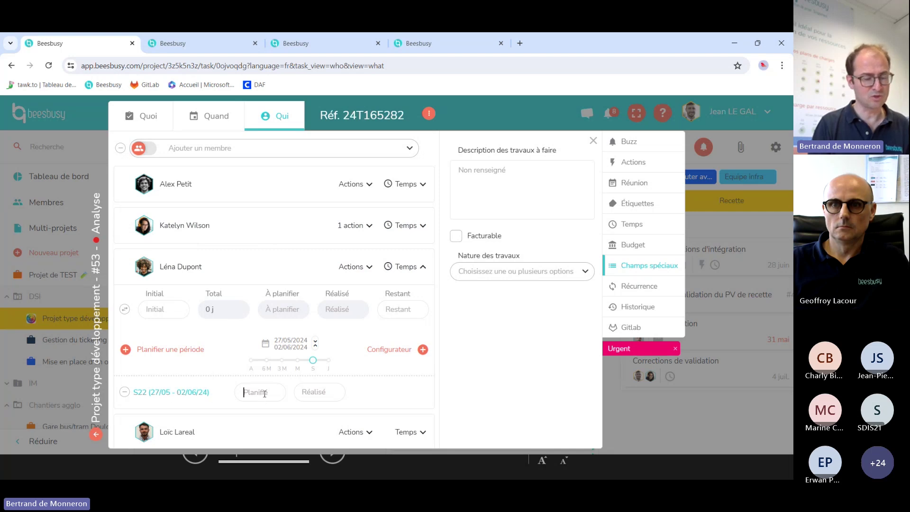
pyautogui.write('5')
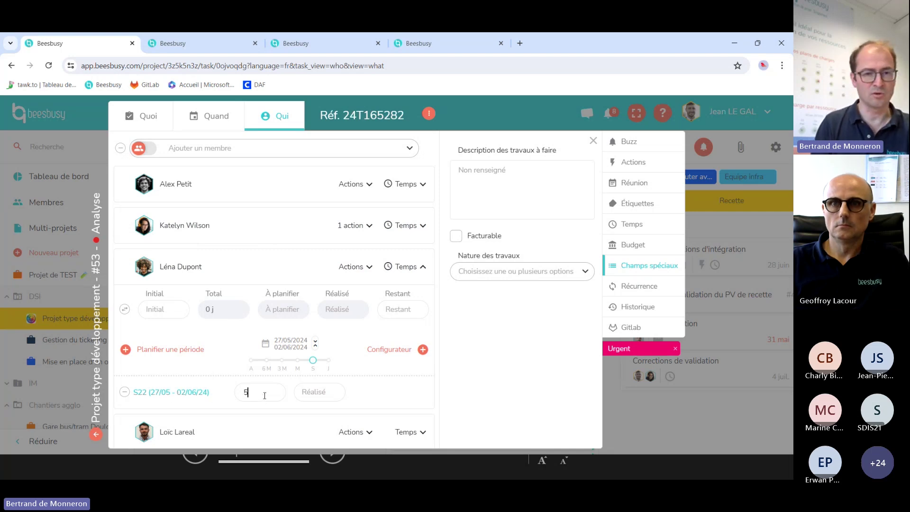
pyautogui.click(362, 371)
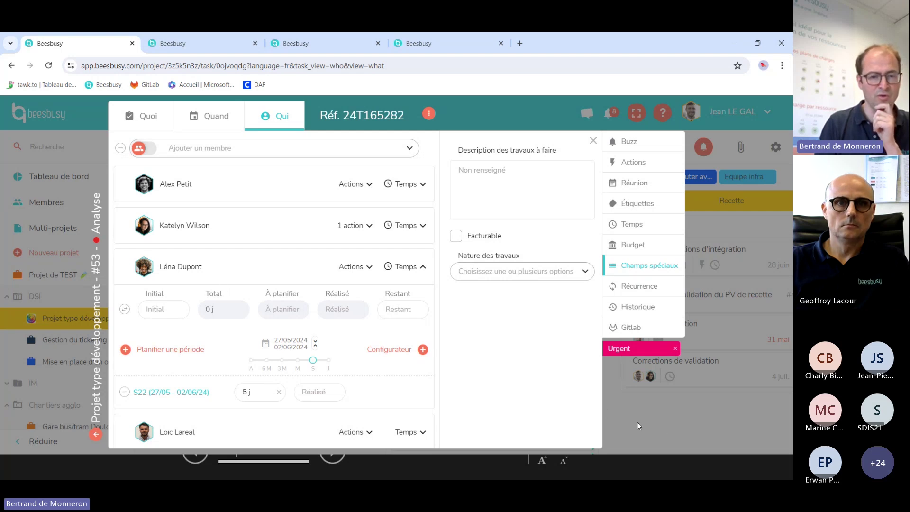
pyautogui.click(641, 410)
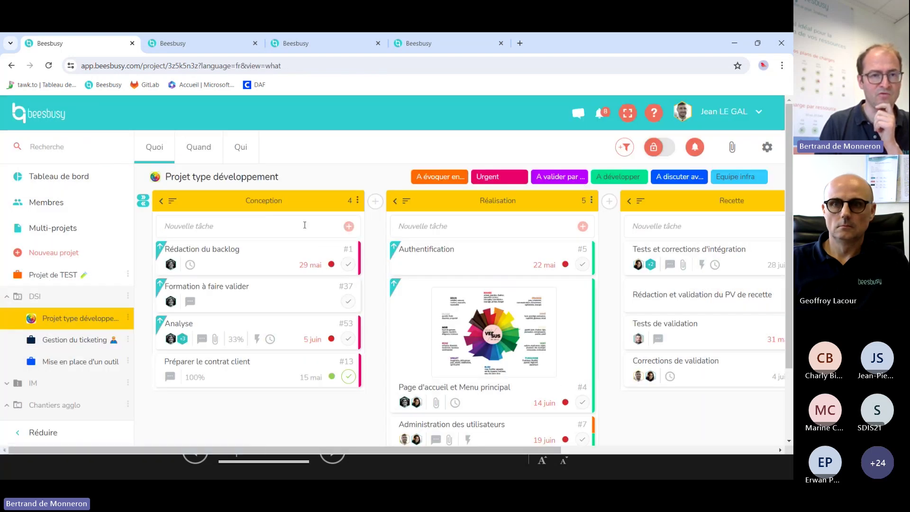
# Check the third member's planned time on "Analyse" for week S22 in the project's Qui view
pyautogui.click(246, 151)
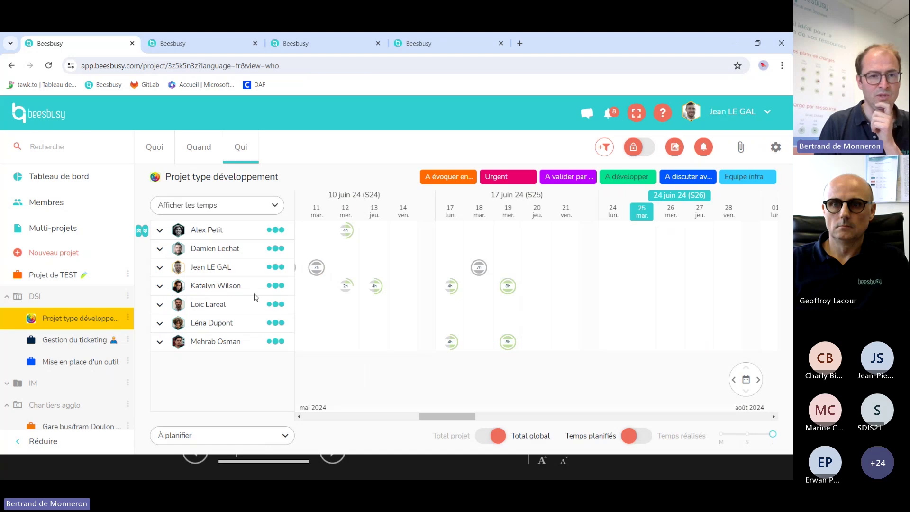
pyautogui.click(160, 322)
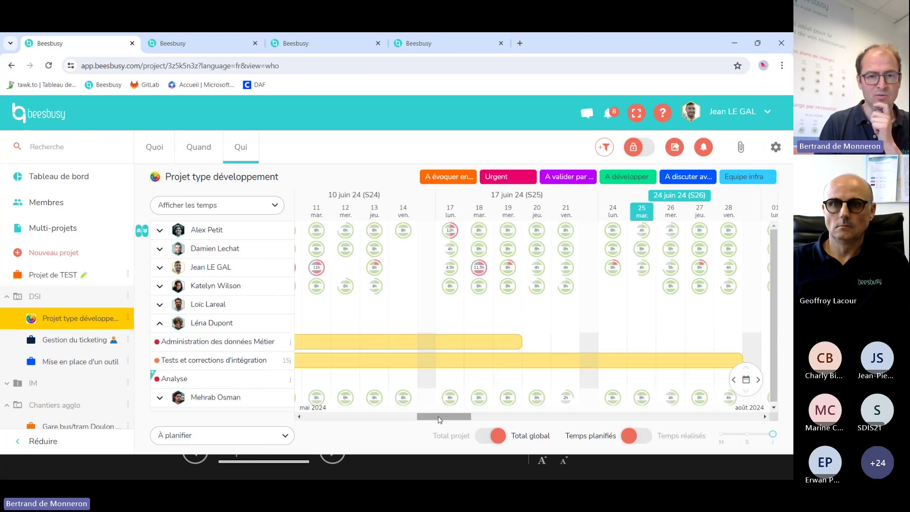
pyautogui.moveTo(439, 419); pyautogui.dragTo(390, 419)
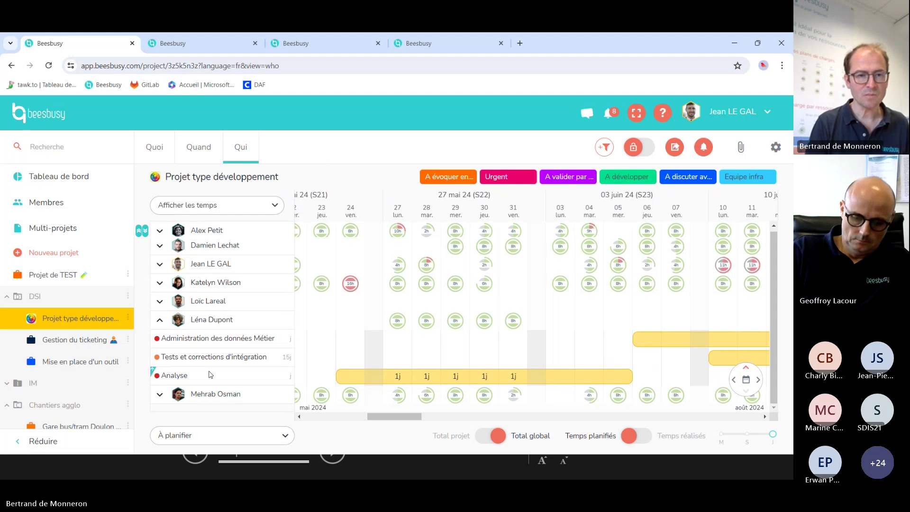
# Plan 3 days for the fourth member of the task "Analyse" in week S23 (03/06 - 09/06/24)
pyautogui.click(181, 376)
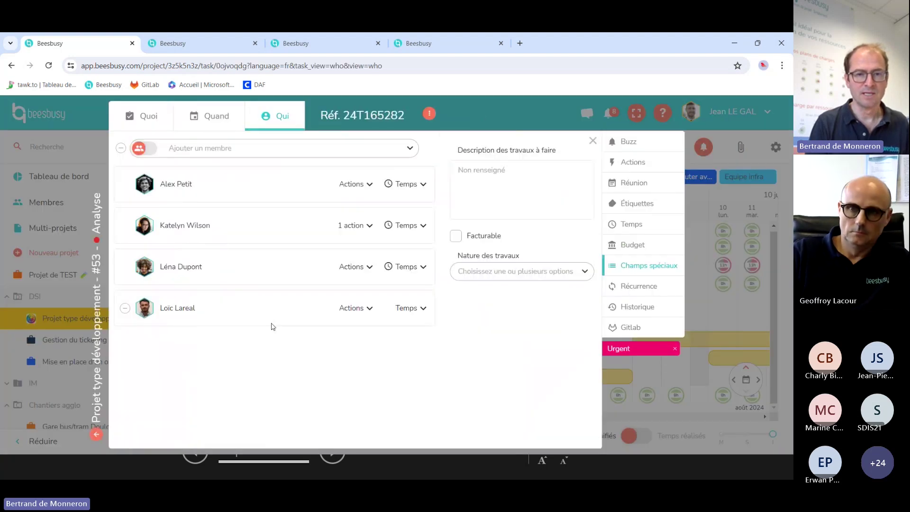
pyautogui.click(411, 313)
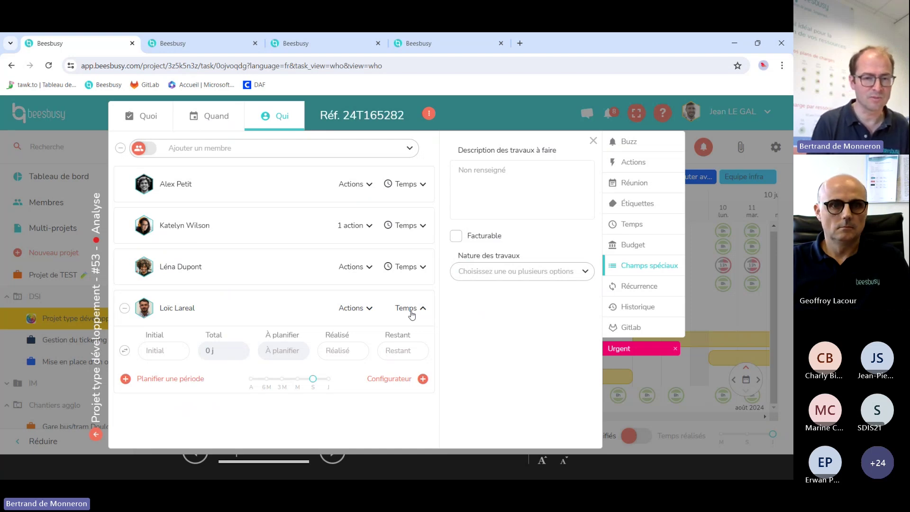
pyautogui.click(177, 382)
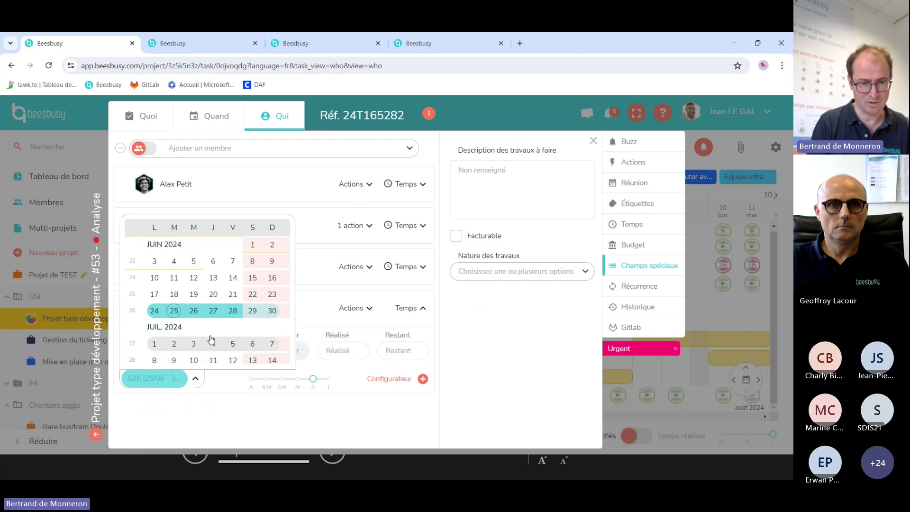
pyautogui.scroll(1, 194, 283)
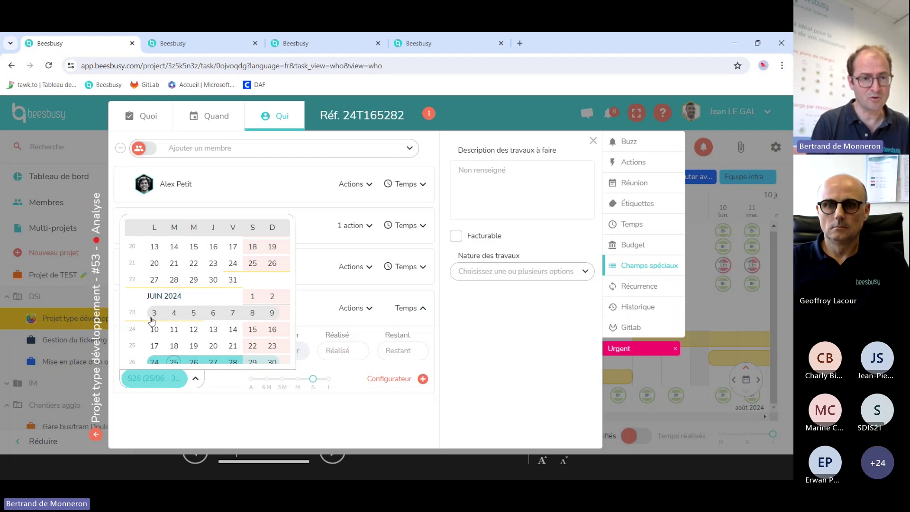
pyautogui.click(211, 316)
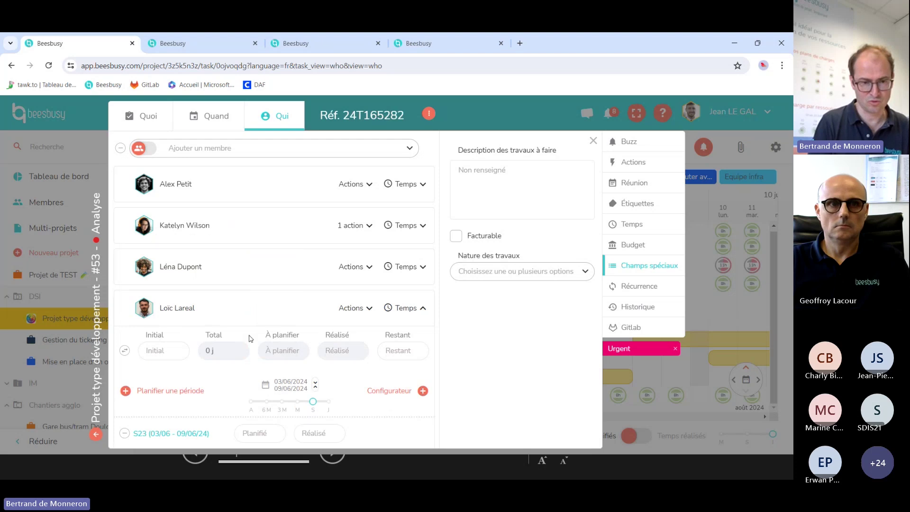
pyautogui.scroll(-1, 208, 398)
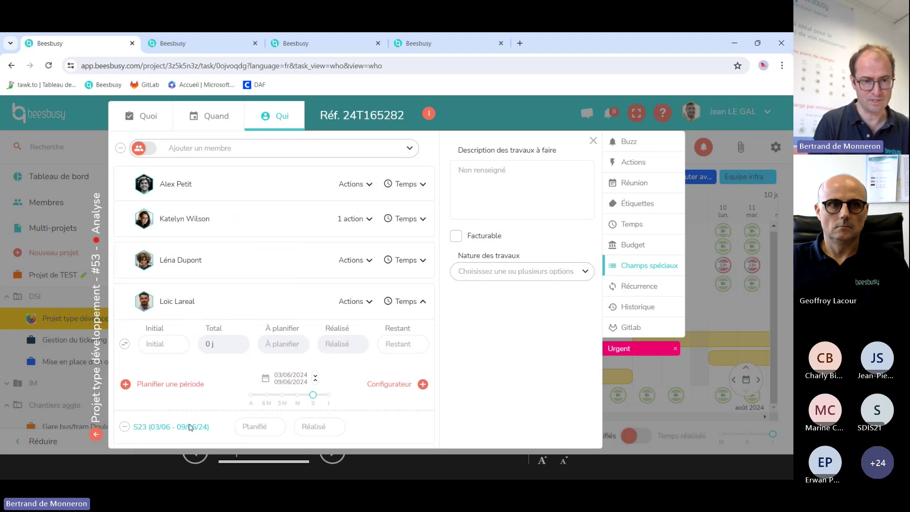
pyautogui.click(255, 427)
pyautogui.write('3')
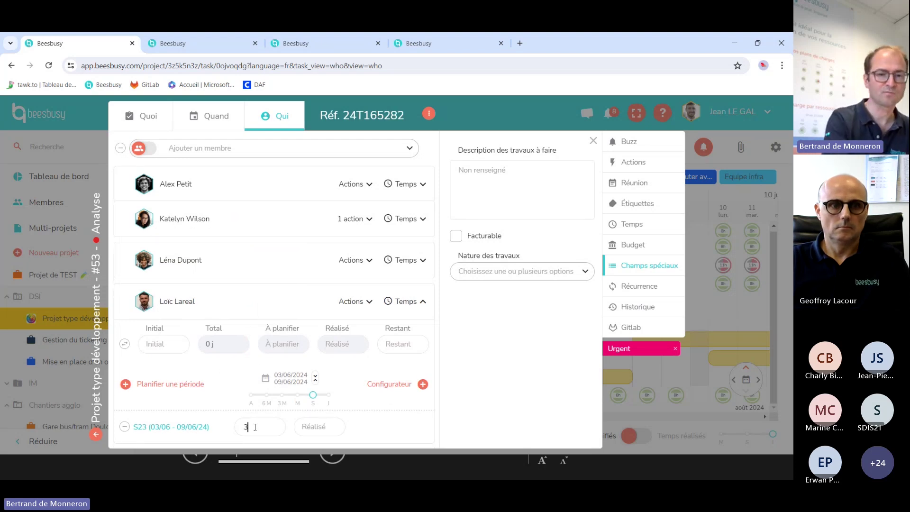
pyautogui.click(392, 426)
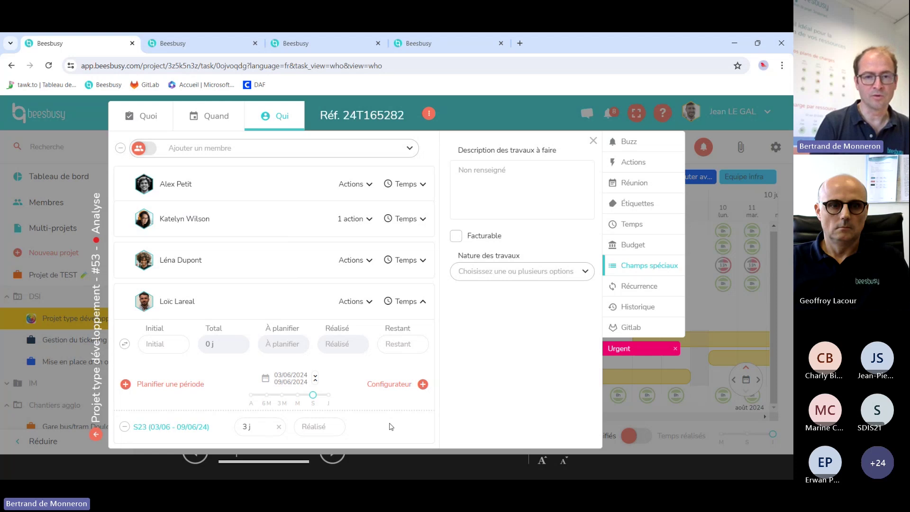
# Close the task "Analyse" and check the fourth member's planned time for week S23 in the project's Qui view
pyautogui.click(687, 363)
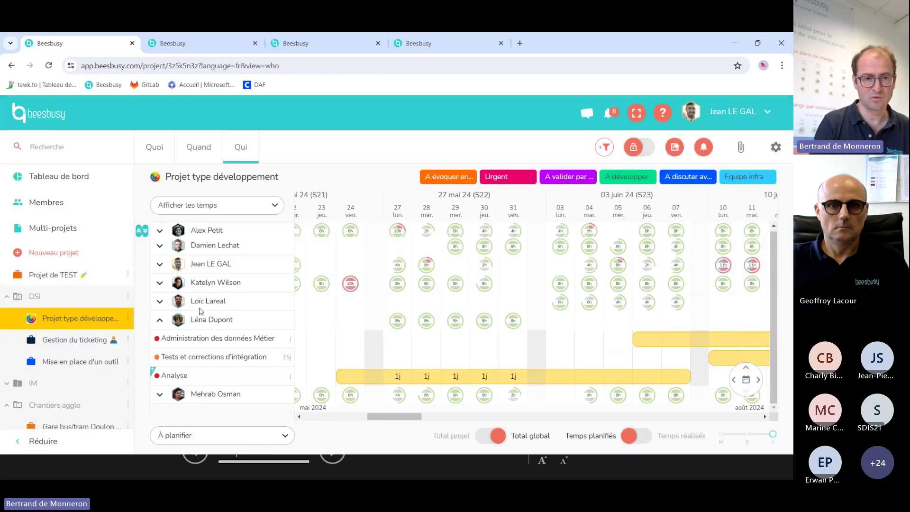
pyautogui.click(159, 302)
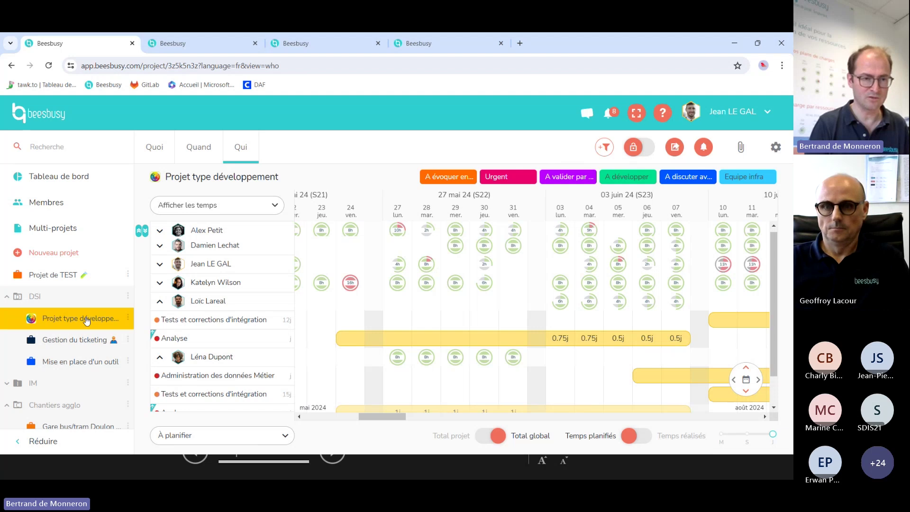
# Switch "Projet type développement" to the Quoi view and open the task "Tests et corrections d'intégration" from the Recette list
pyautogui.moveTo(85, 321)
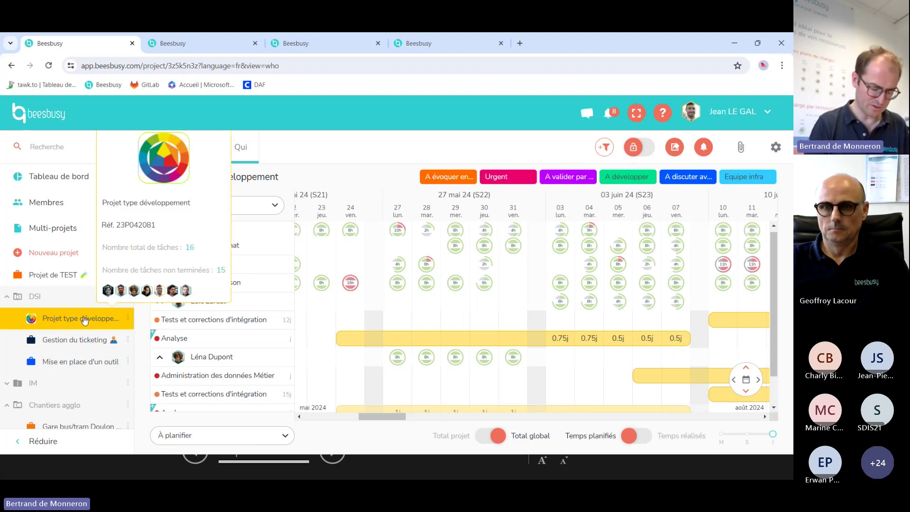
pyautogui.click(84, 321)
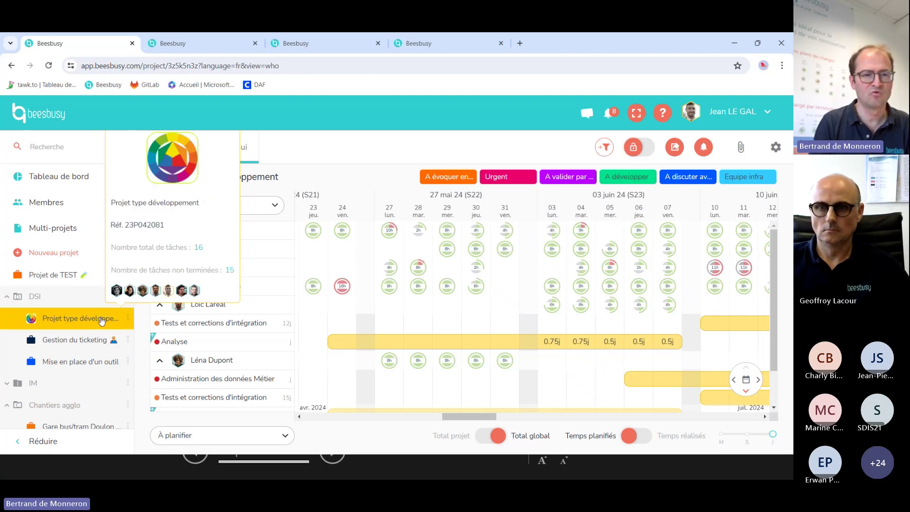
pyautogui.click(101, 320)
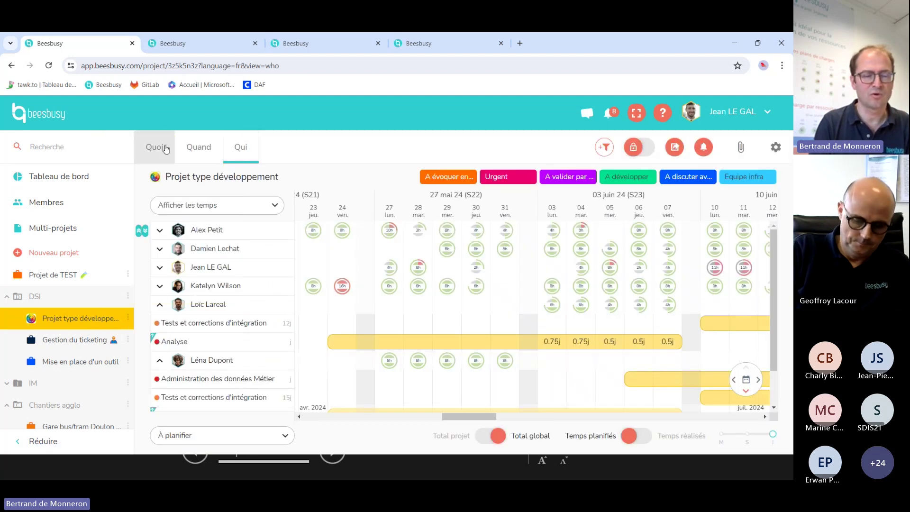
pyautogui.click(158, 148)
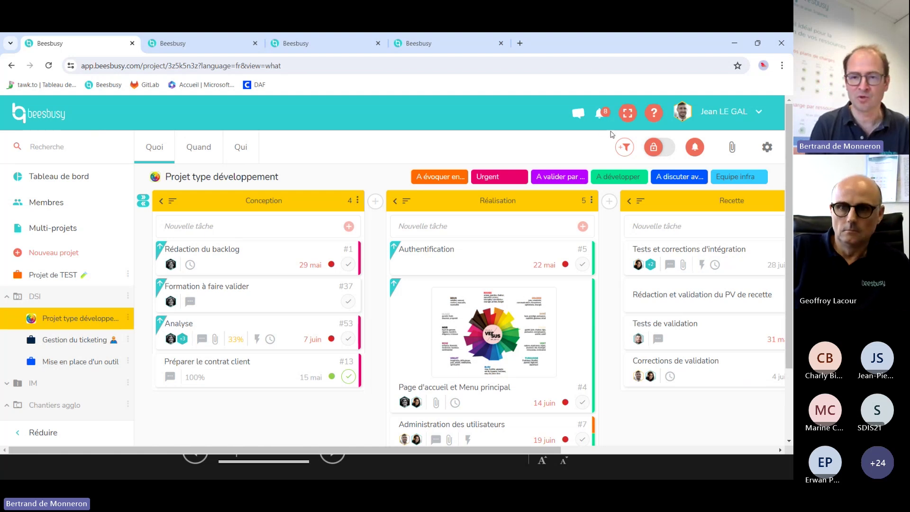
pyautogui.click(732, 265)
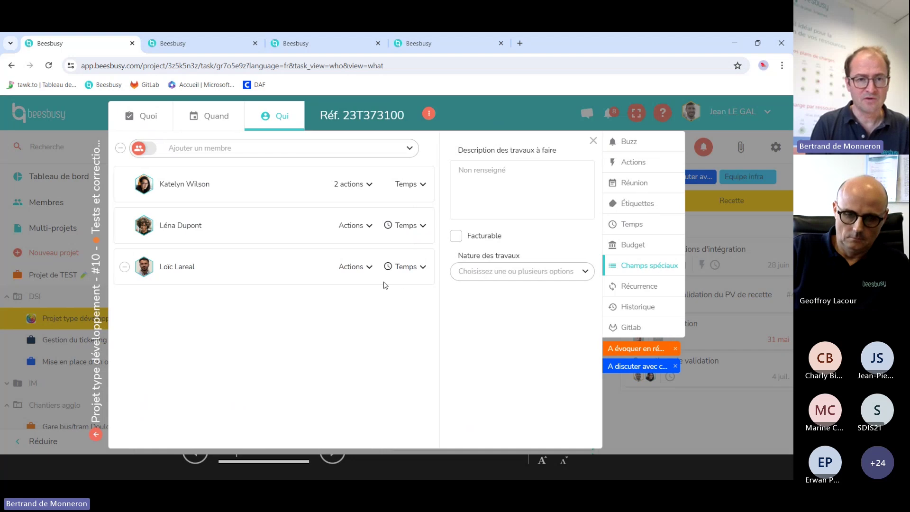
# Plan the second member's 15 days with the Configurateur from task start to end, Monday to Friday at 100%, and close the task
pyautogui.click(417, 226)
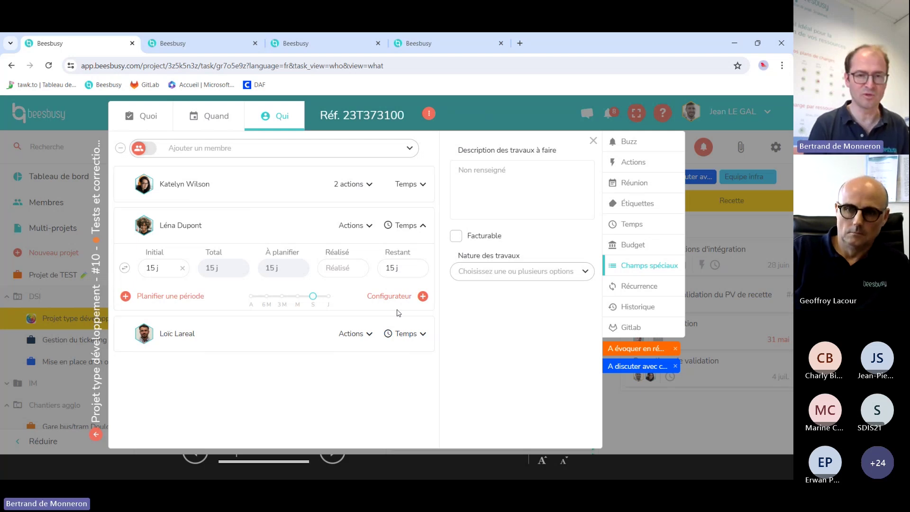
pyautogui.click(422, 297)
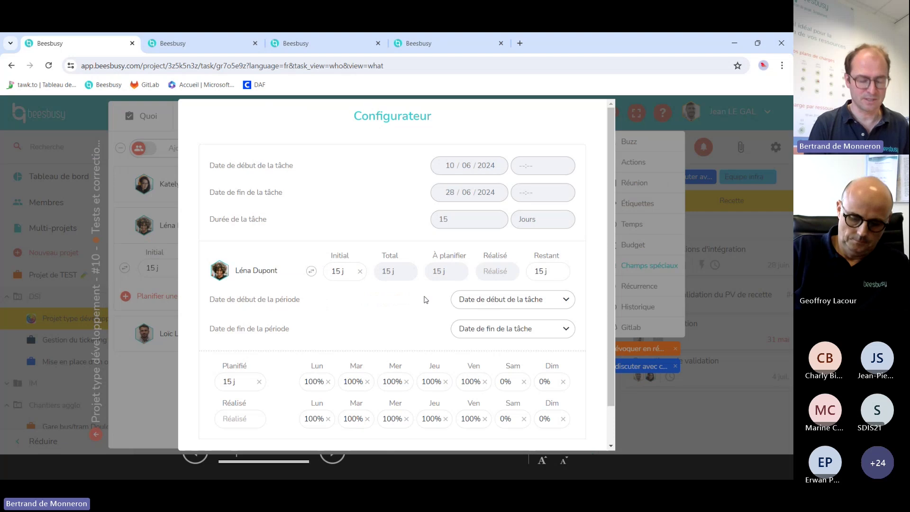
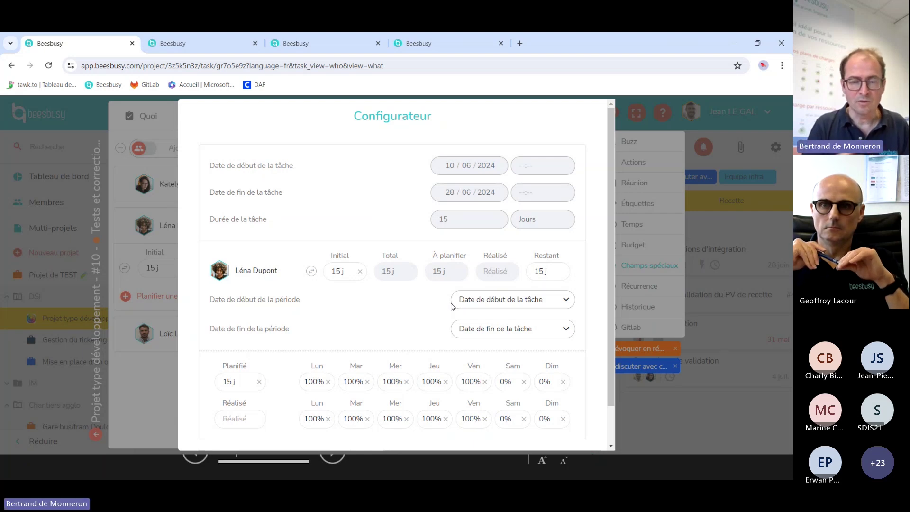
pyautogui.click(564, 305)
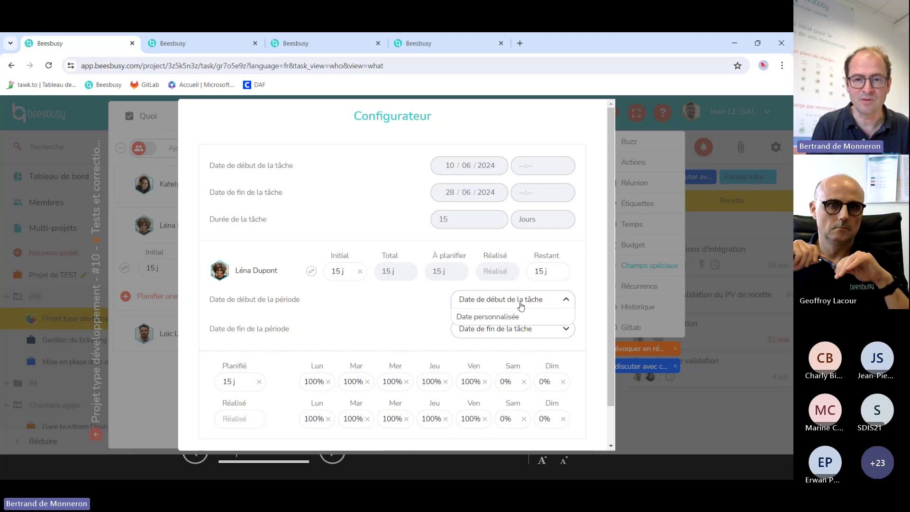
pyautogui.click(432, 304)
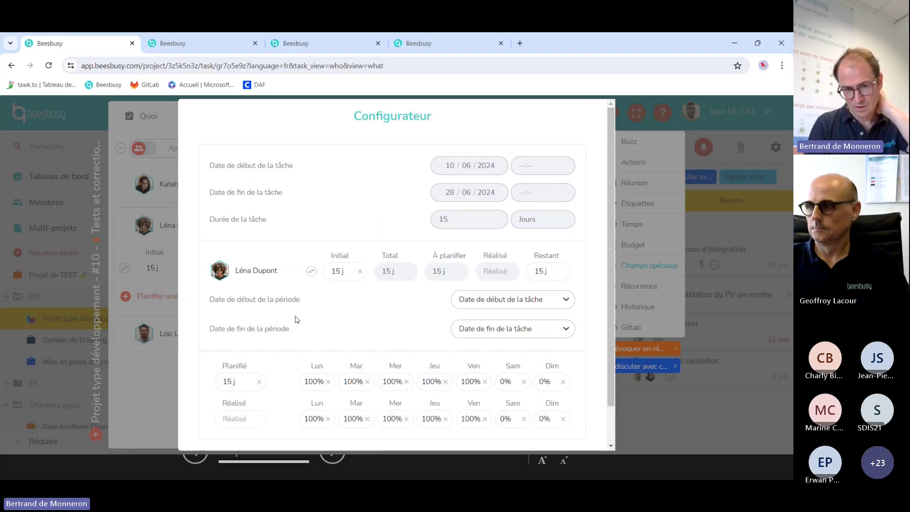
pyautogui.scroll(-2, 297, 319)
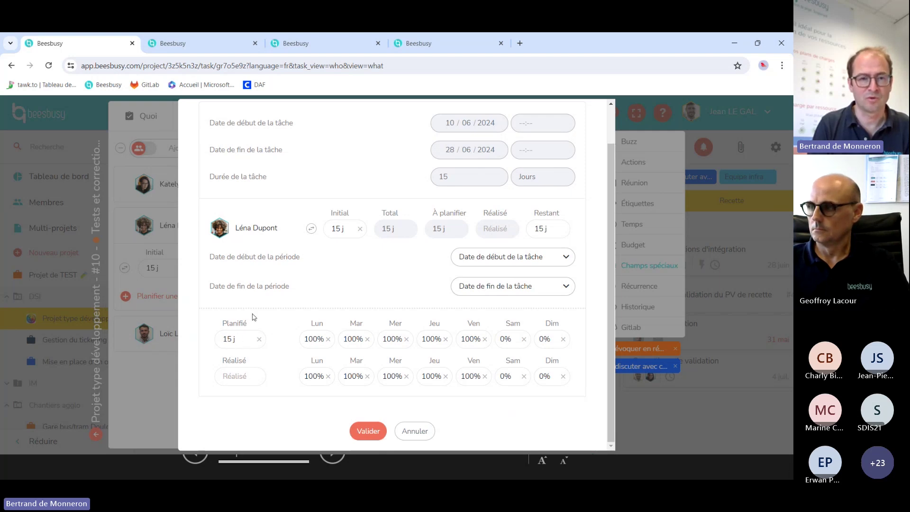
pyautogui.click(235, 343)
pyautogui.click(292, 326)
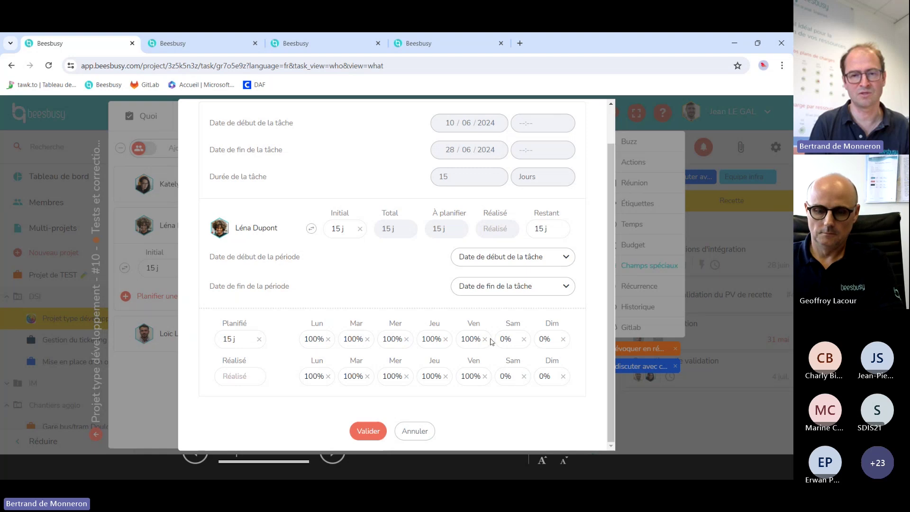
pyautogui.click(368, 432)
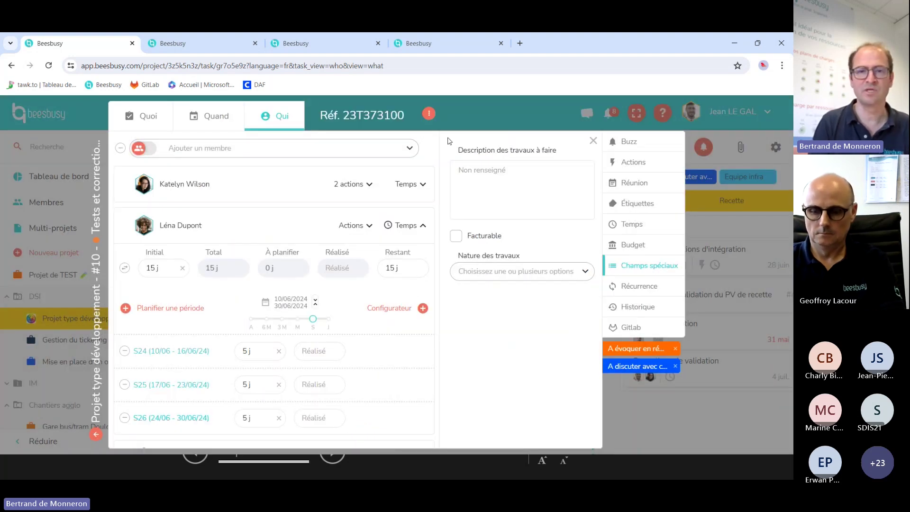
pyautogui.click(468, 115)
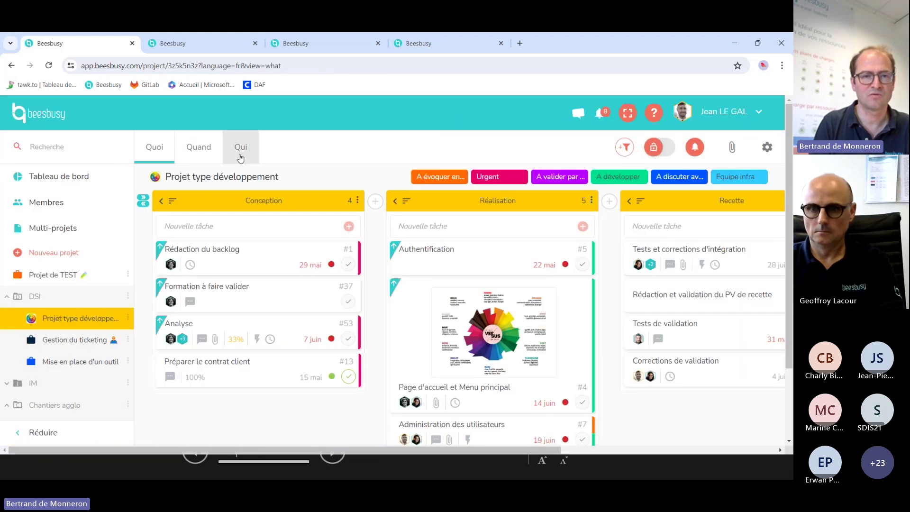
# Check the second member's planned days on "Tests et corrections d'intégration" from week S24 to S26 in the Qui view
pyautogui.click(240, 158)
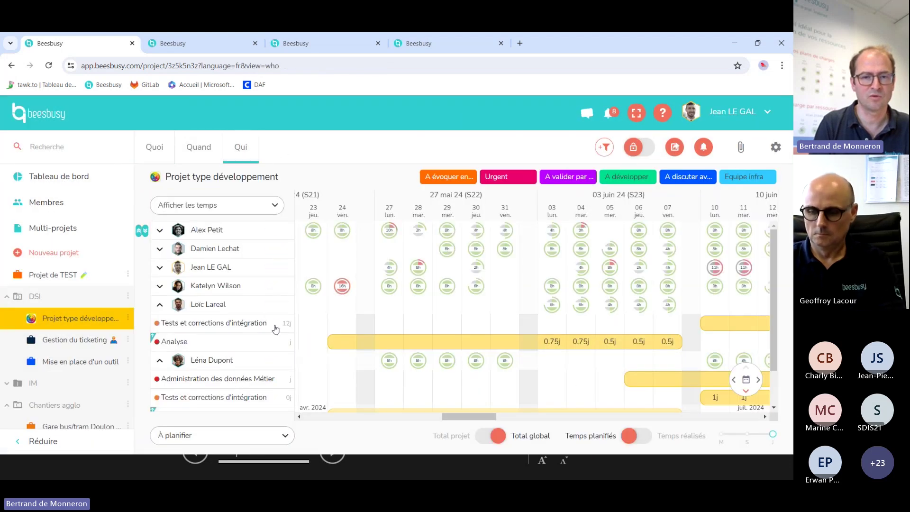
pyautogui.scroll(-1, 284, 334)
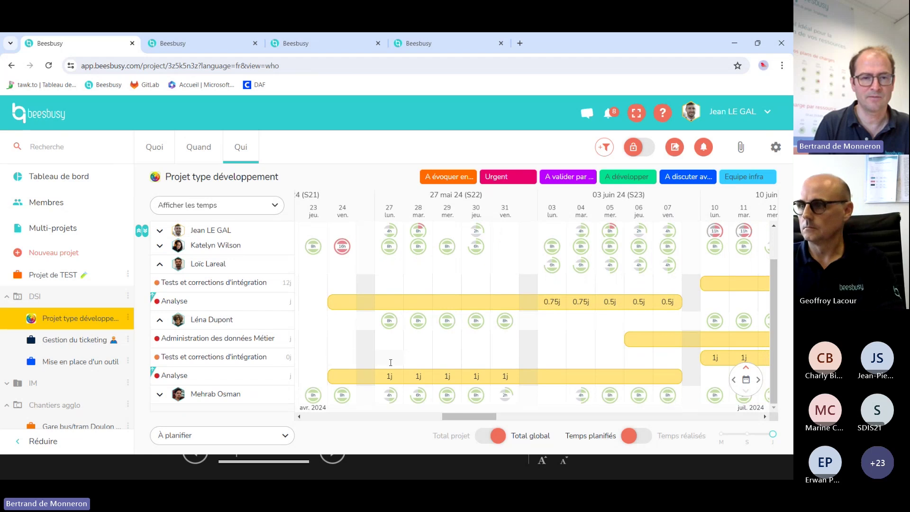
pyautogui.moveTo(490, 422); pyautogui.dragTo(547, 422)
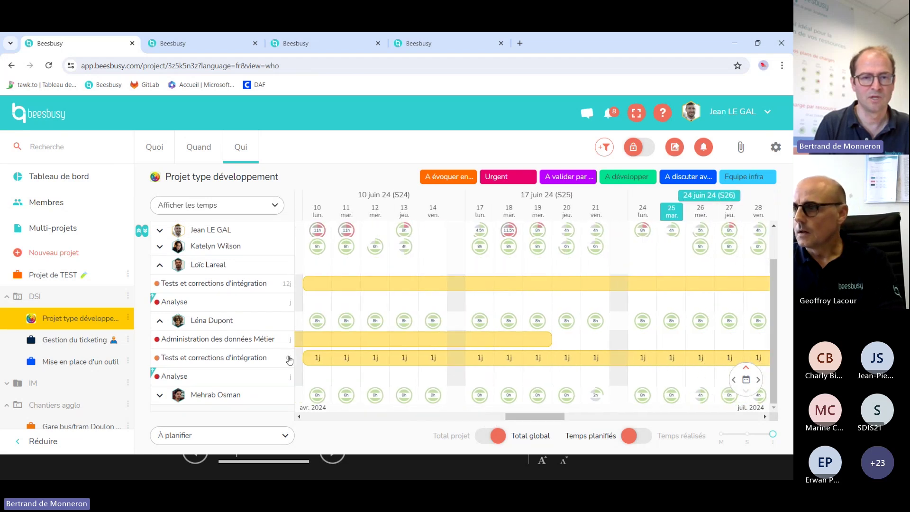
pyautogui.moveTo(520, 417)
pyautogui.mouseDown()
pyautogui.moveTo(545, 417)
pyautogui.moveTo(518, 427)
pyautogui.mouseUp()
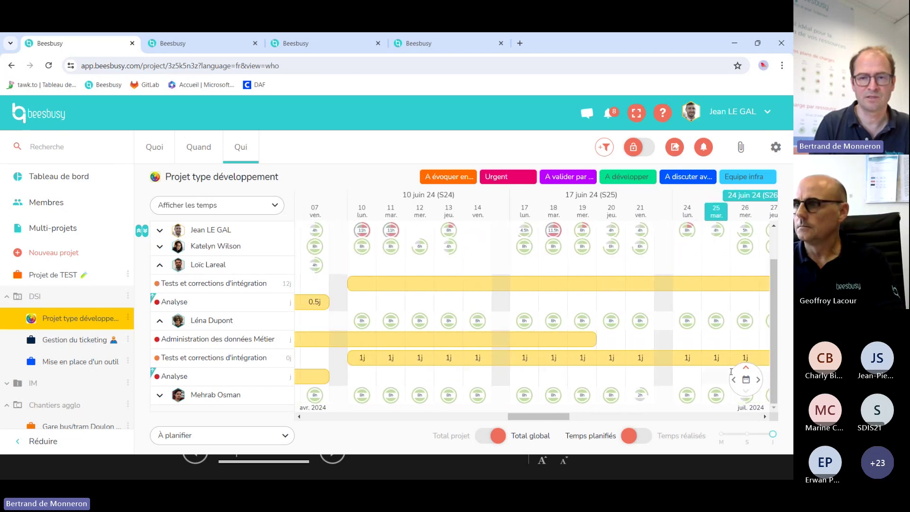
pyautogui.moveTo(541, 420); pyautogui.dragTo(545, 423)
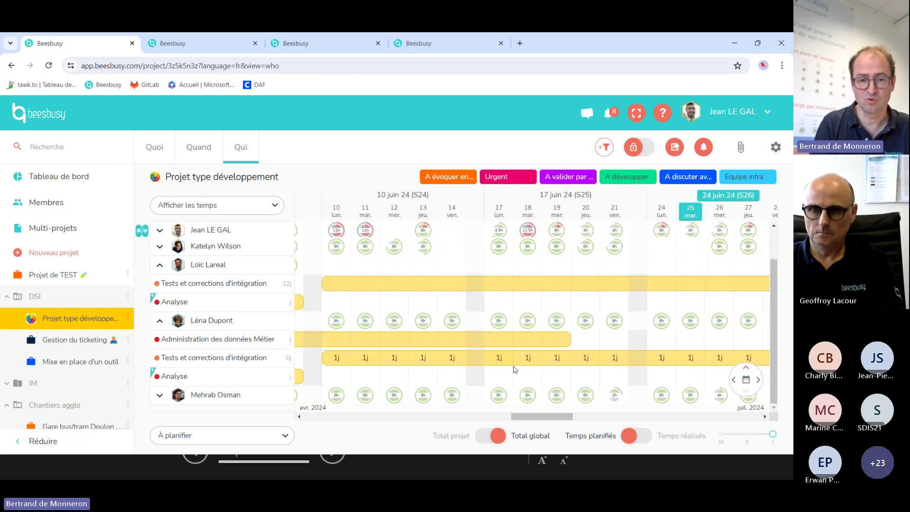
# Plan the third member's 12 days on "Tests et corrections d'intégration" with the Configurateur, setting planned Wednesdays to 0%, and close the task
pyautogui.moveTo(242, 361)
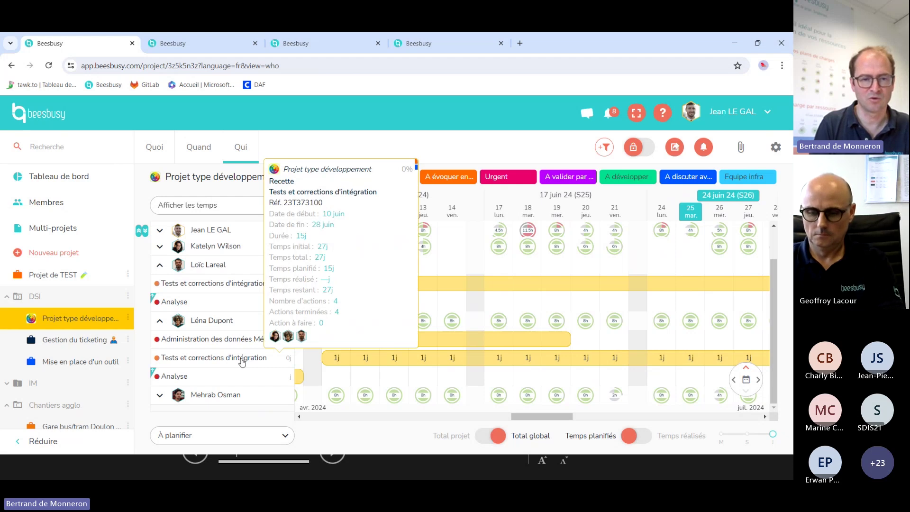
pyautogui.click(242, 362)
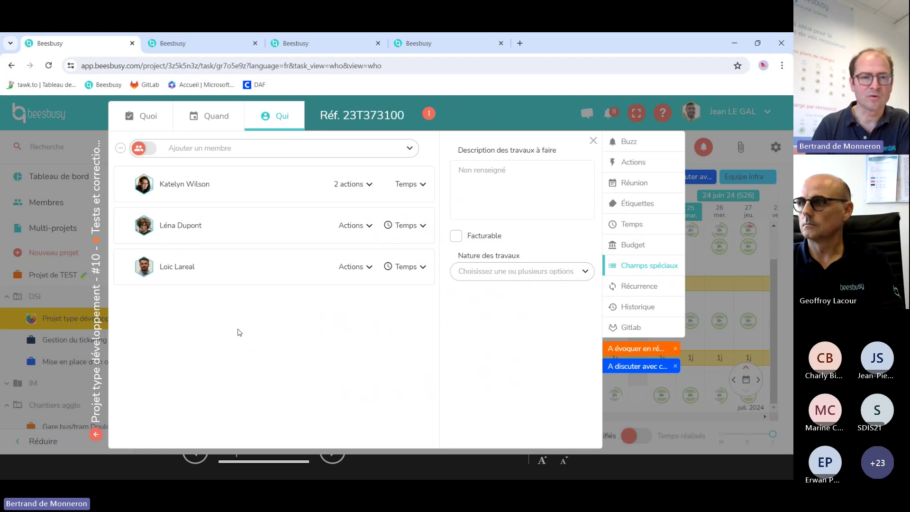
pyautogui.click(405, 271)
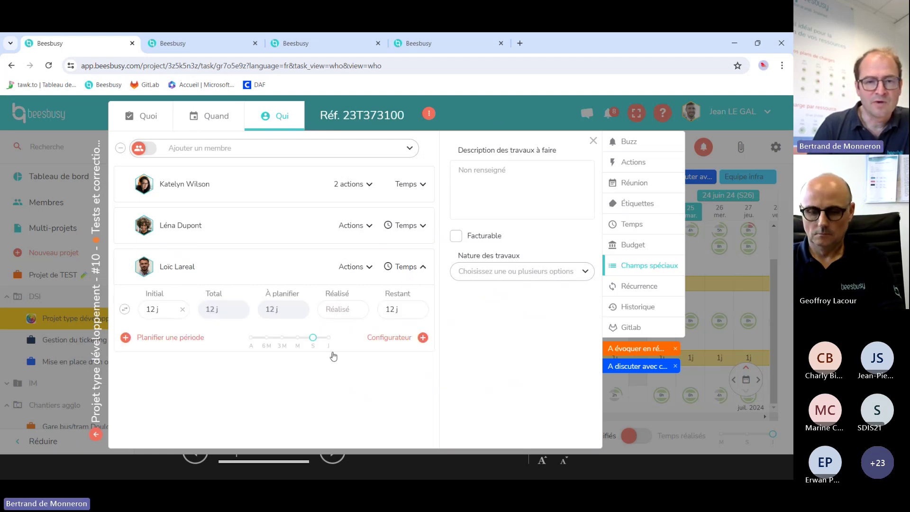
pyautogui.click(387, 339)
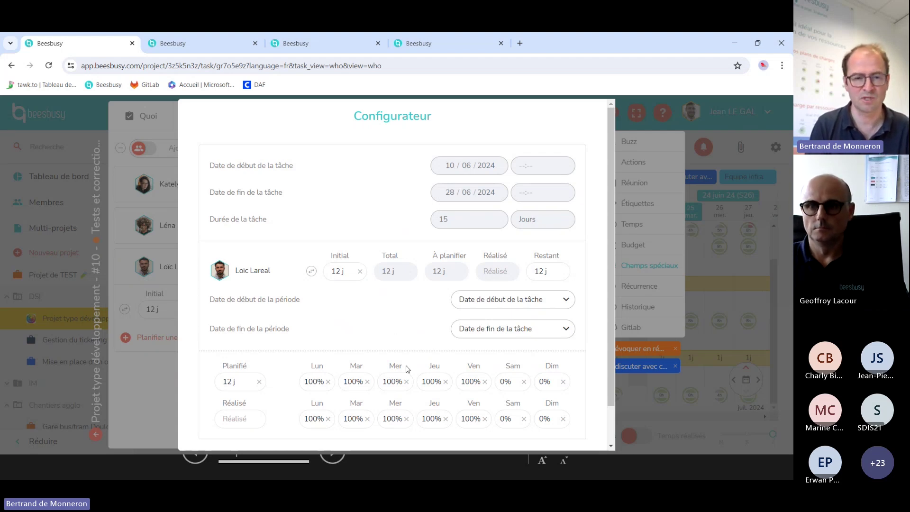
pyautogui.click(407, 382)
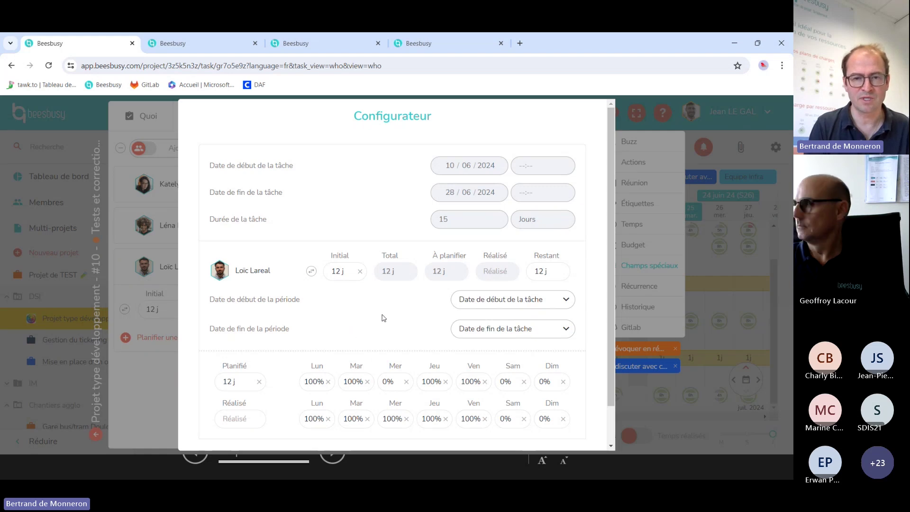
pyautogui.scroll(-1, 383, 318)
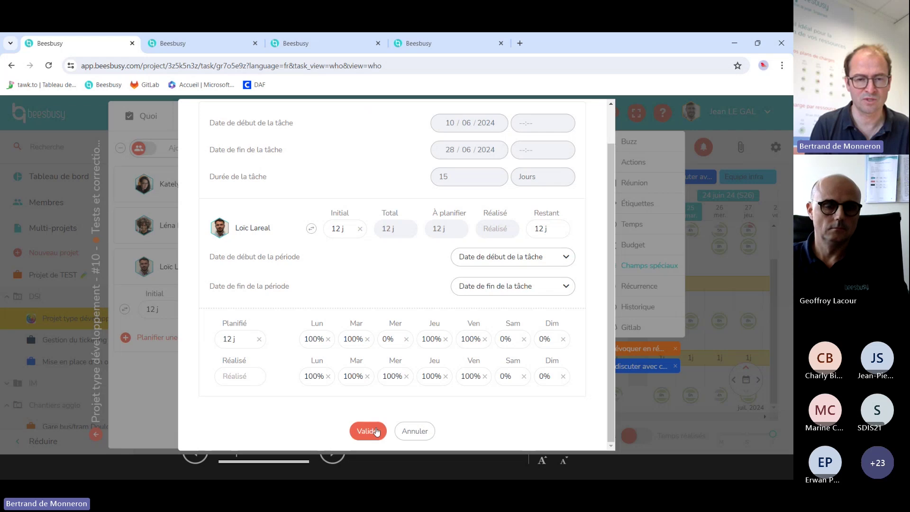
pyautogui.press('Return')
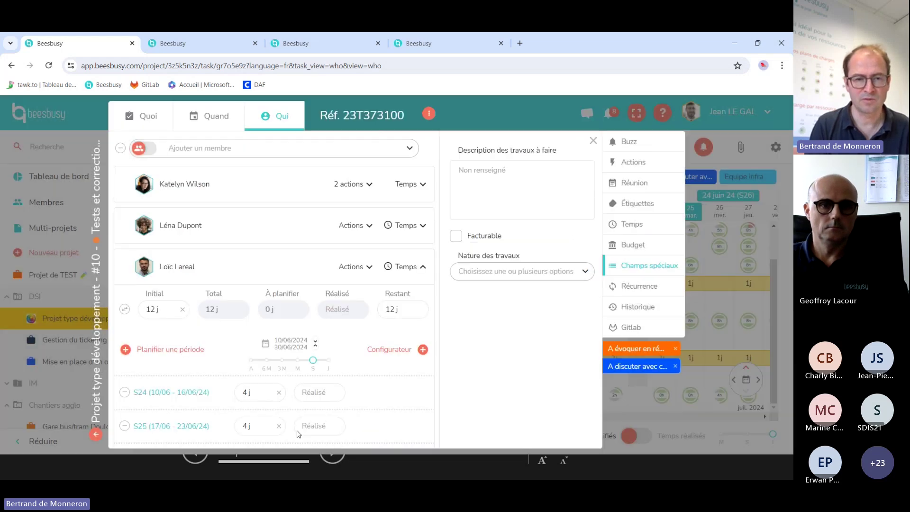
pyautogui.click(593, 140)
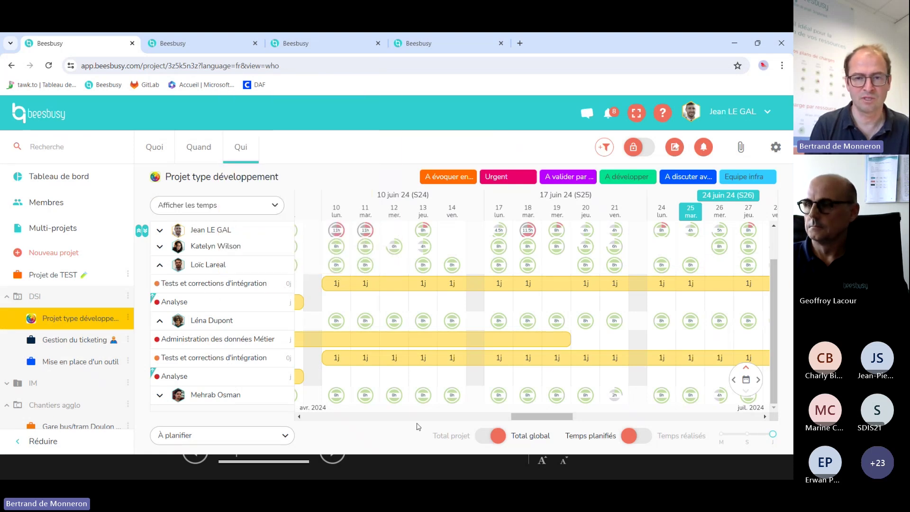
# Open "Tests et corrections d'intégration" and enter 5 planned days for the first listed member in the Configurateur
pyautogui.moveTo(528, 417); pyautogui.dragTo(531, 422)
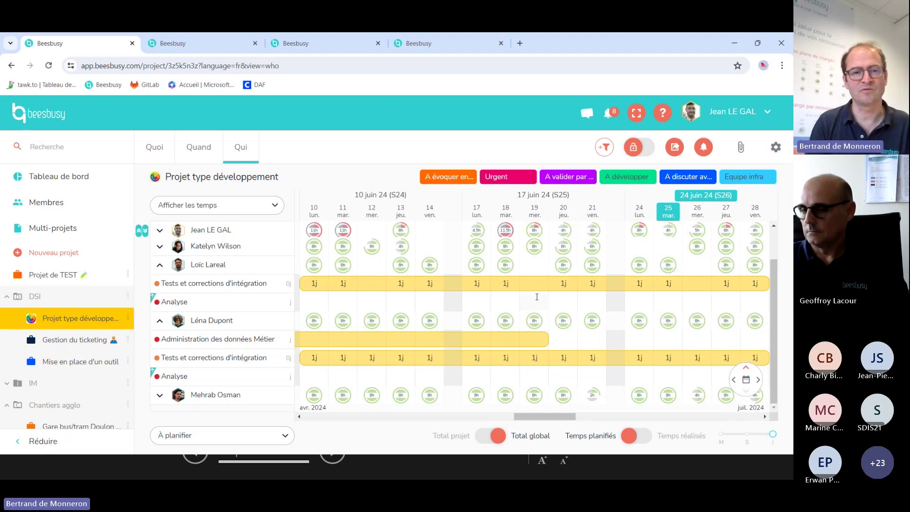
pyautogui.click(230, 290)
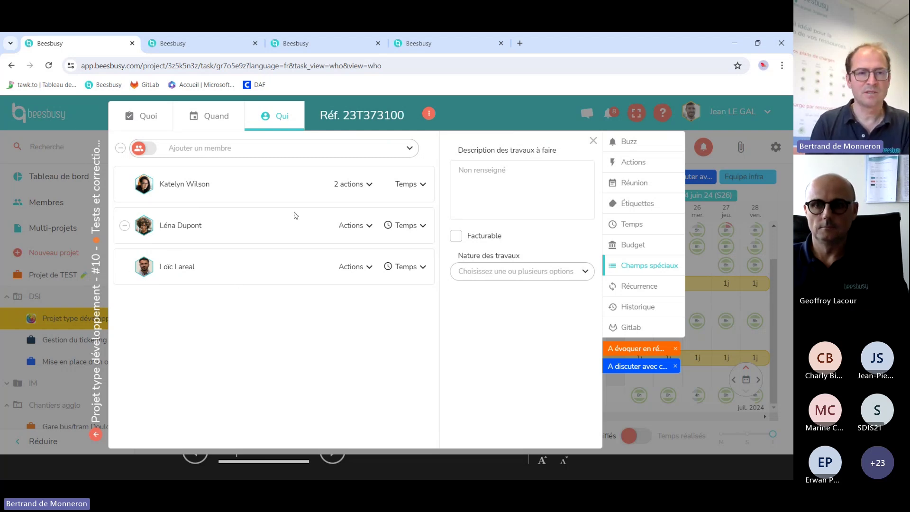
pyautogui.click(404, 184)
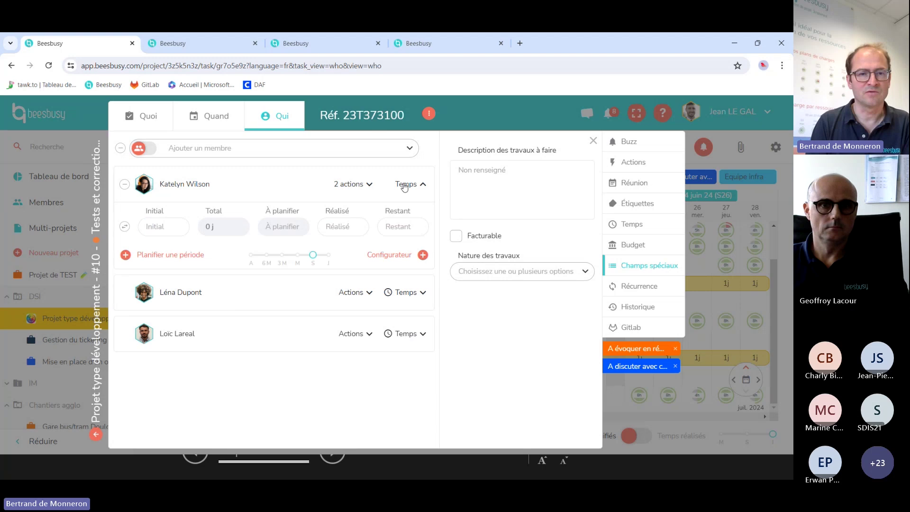
pyautogui.click(369, 261)
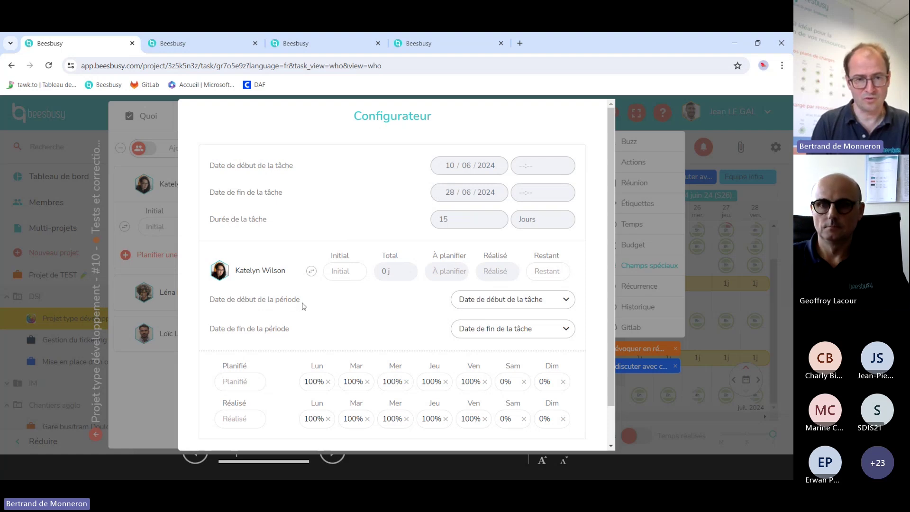
pyautogui.click(229, 379)
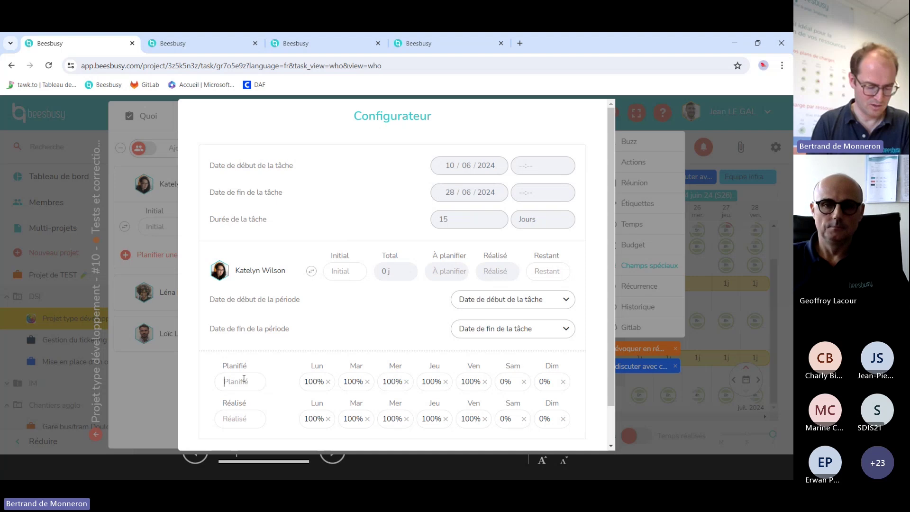
pyautogui.write('5')
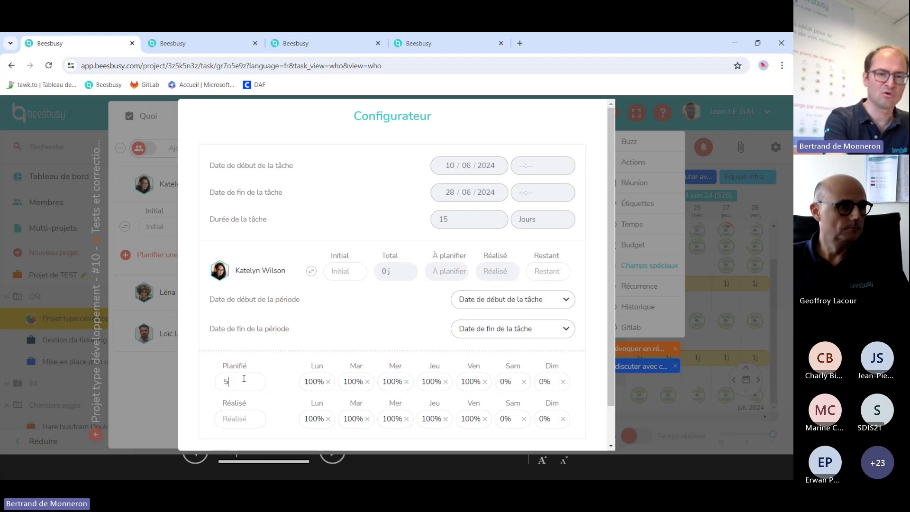
pyautogui.click(349, 338)
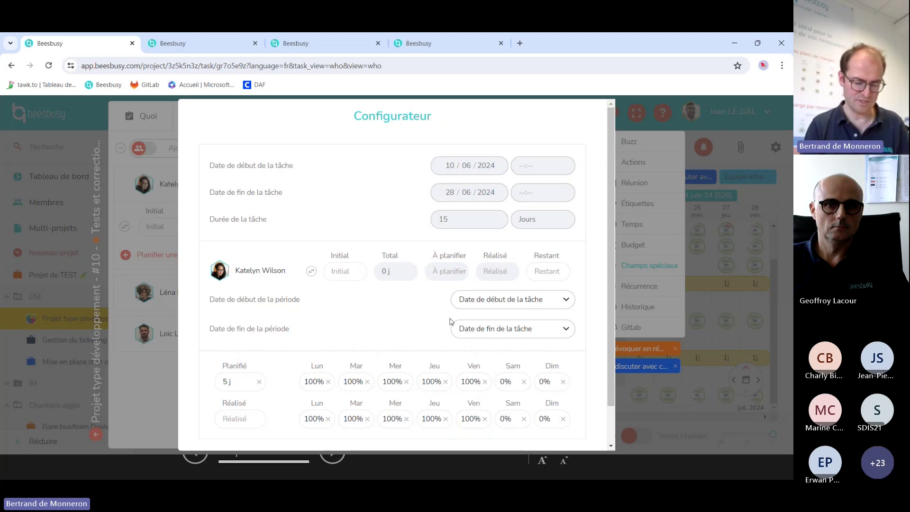
# Set the member's period to custom dates from 12/06/2024 to 18/06/2024, validate the Configurateur and close the task
pyautogui.click(500, 299)
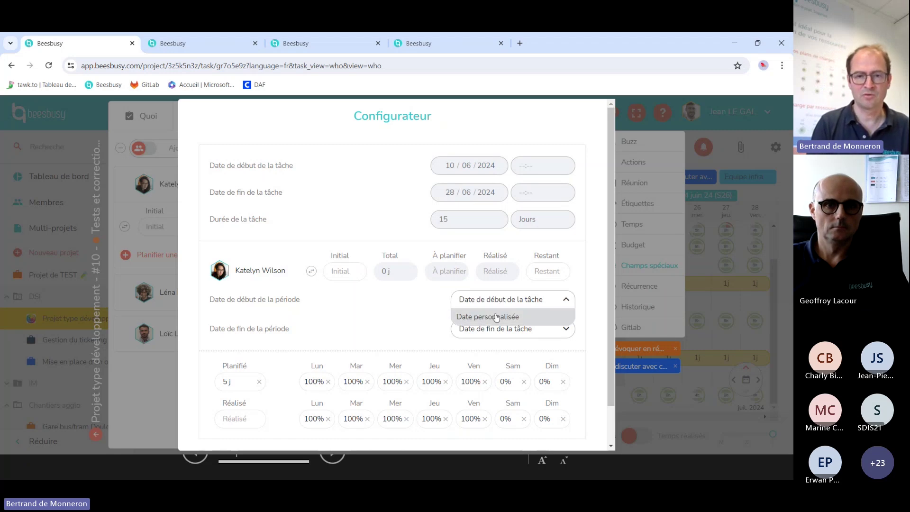
pyautogui.click(492, 320)
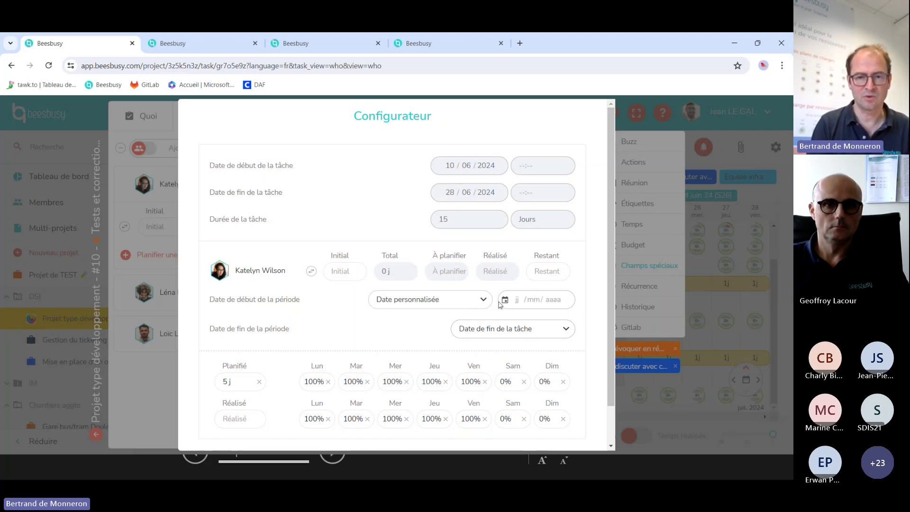
pyautogui.click(505, 302)
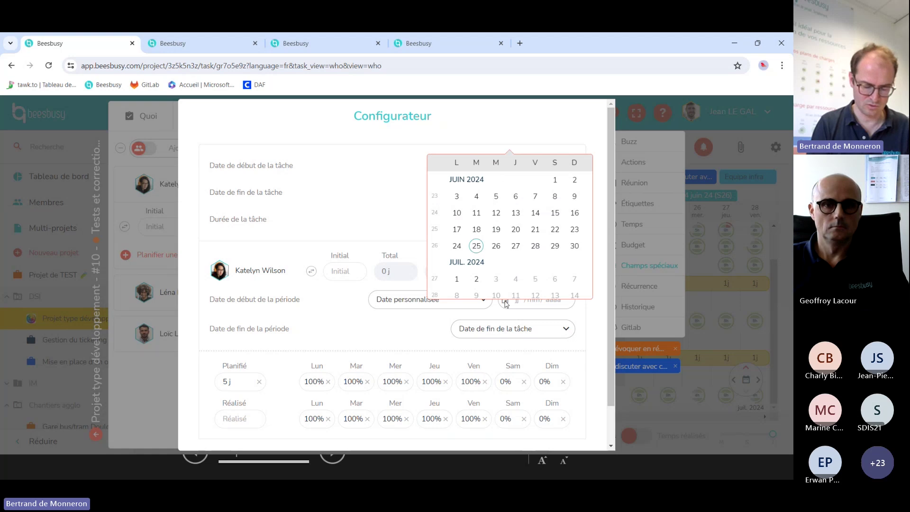
pyautogui.scroll(-1, 505, 278)
pyautogui.scroll(1, 505, 277)
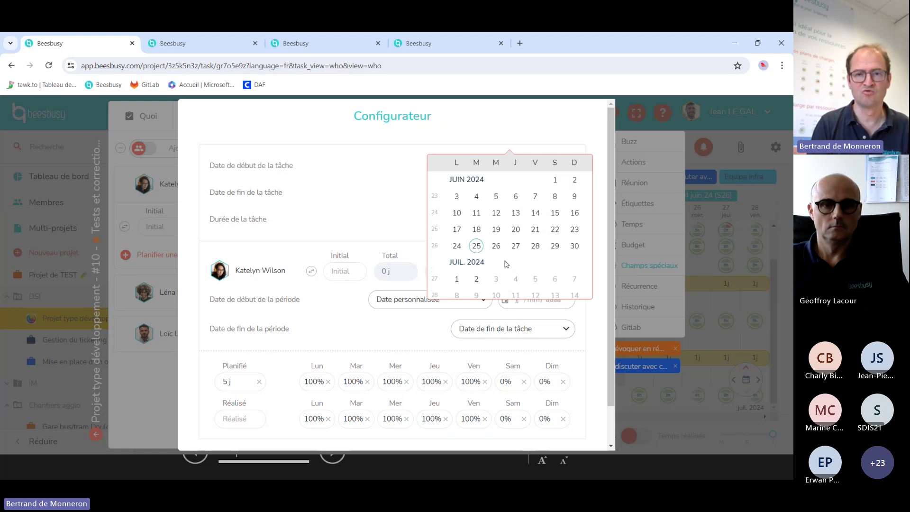
pyautogui.click(501, 215)
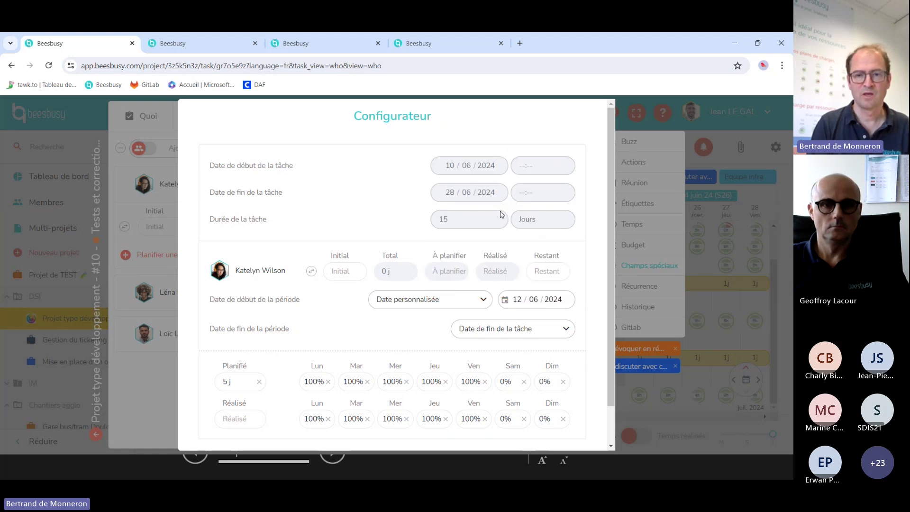
pyautogui.click(526, 336)
pyautogui.click(508, 348)
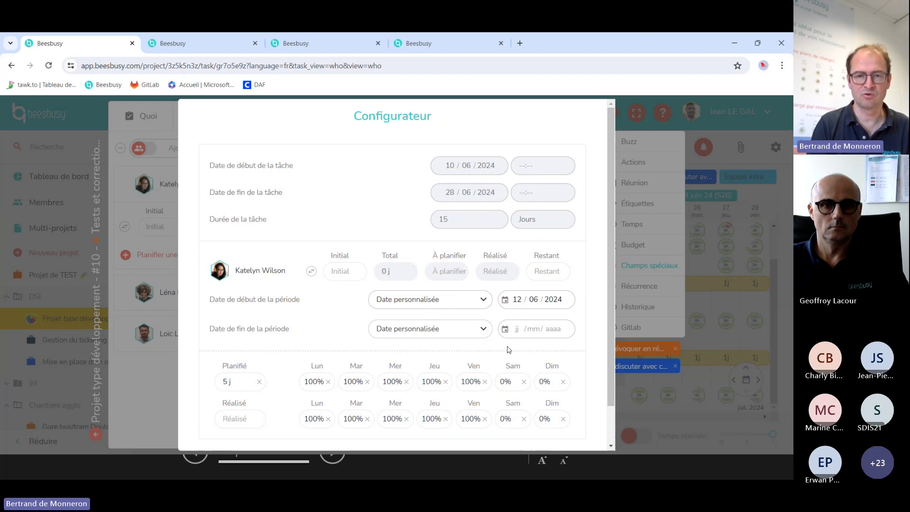
pyautogui.click(505, 329)
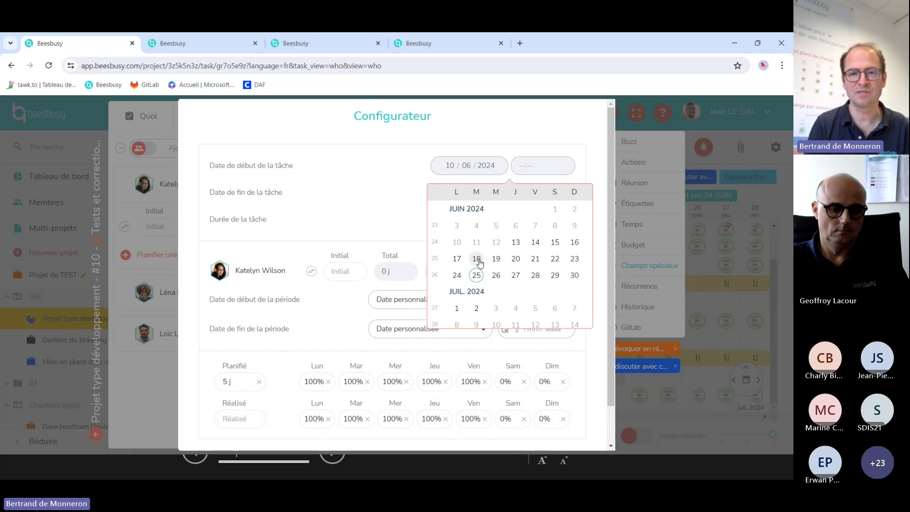
pyautogui.click(476, 260)
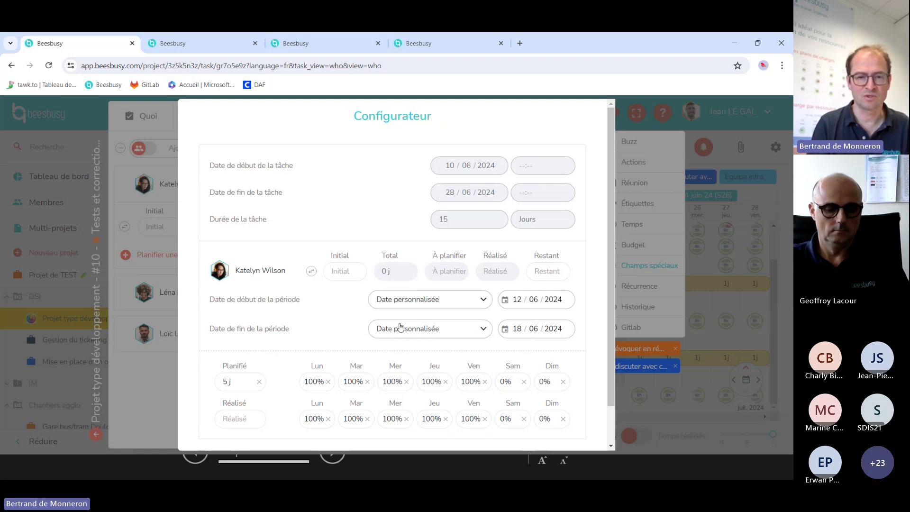
pyautogui.scroll(-2, 303, 331)
pyautogui.click(368, 432)
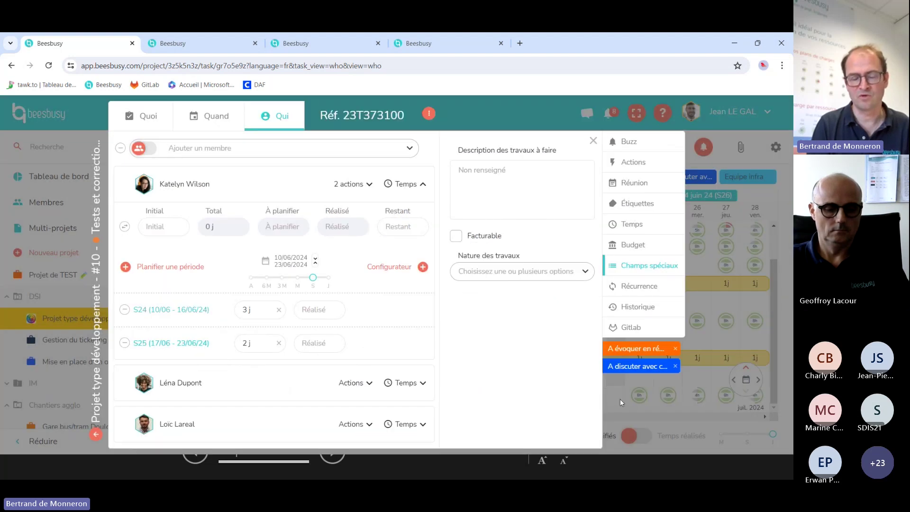
pyautogui.click(619, 399)
# Reopen "Tests et corrections d'intégration", show the first member's planned time by day and check their workload in the period calendar
pyautogui.click(216, 330)
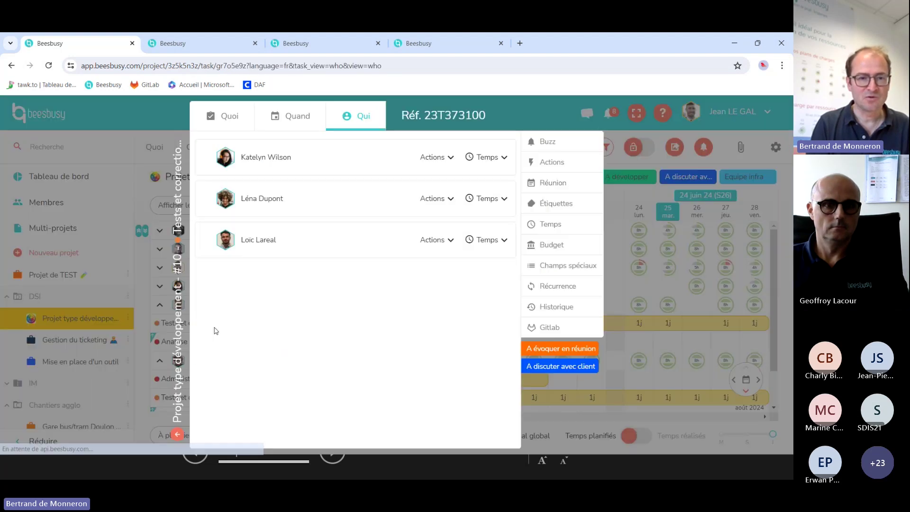
pyautogui.click(416, 185)
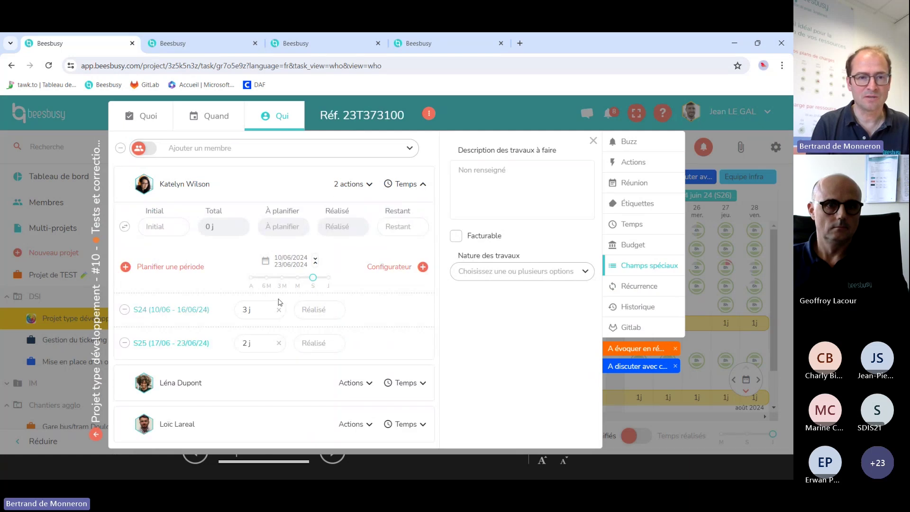
pyautogui.click(327, 279)
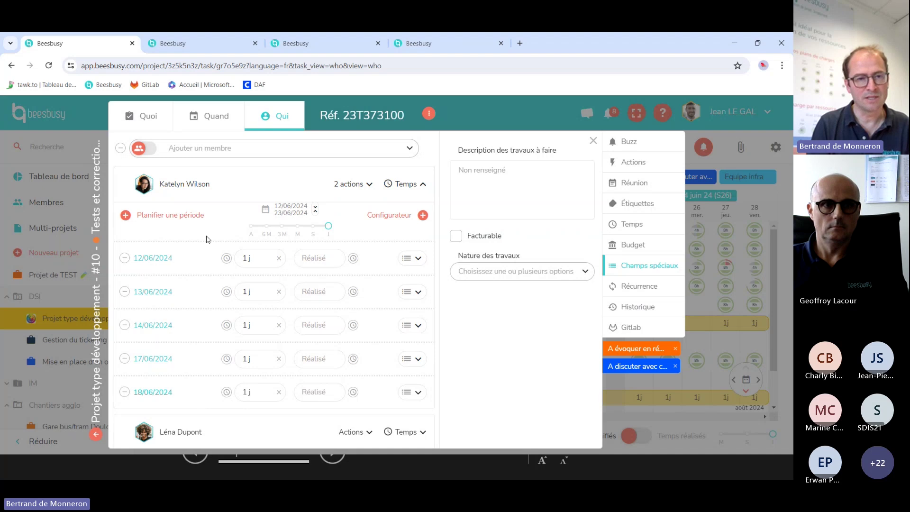
pyautogui.click(197, 221)
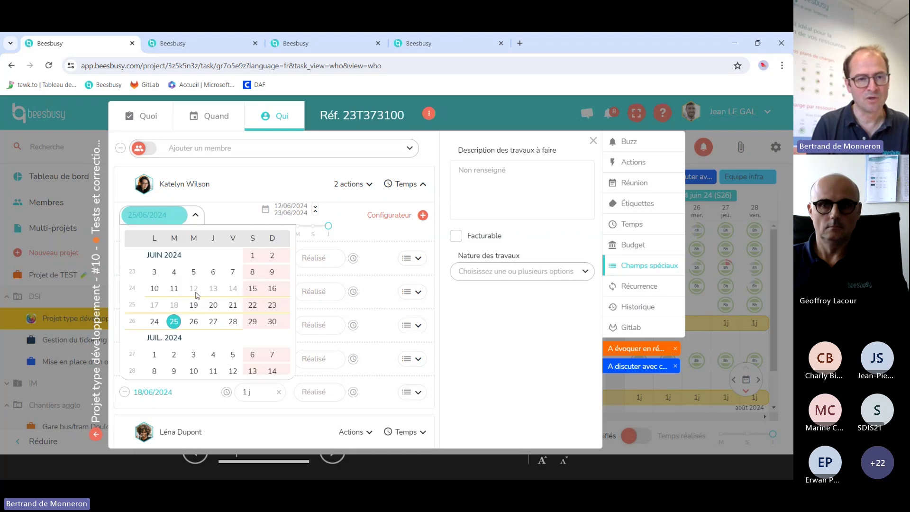
pyautogui.moveTo(196, 291)
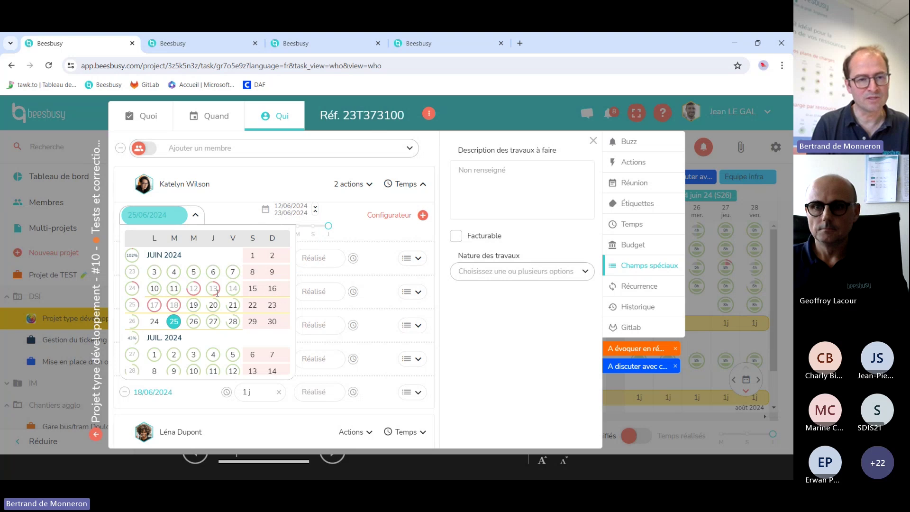
pyautogui.click(351, 236)
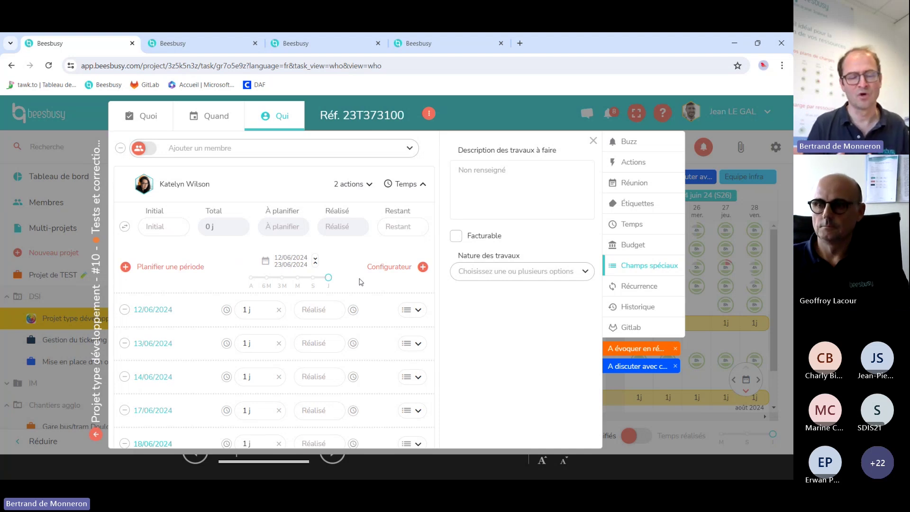
# Review the period and weekday settings in the first member's Configurateur, leave it without changes and close the task
pyautogui.click(390, 267)
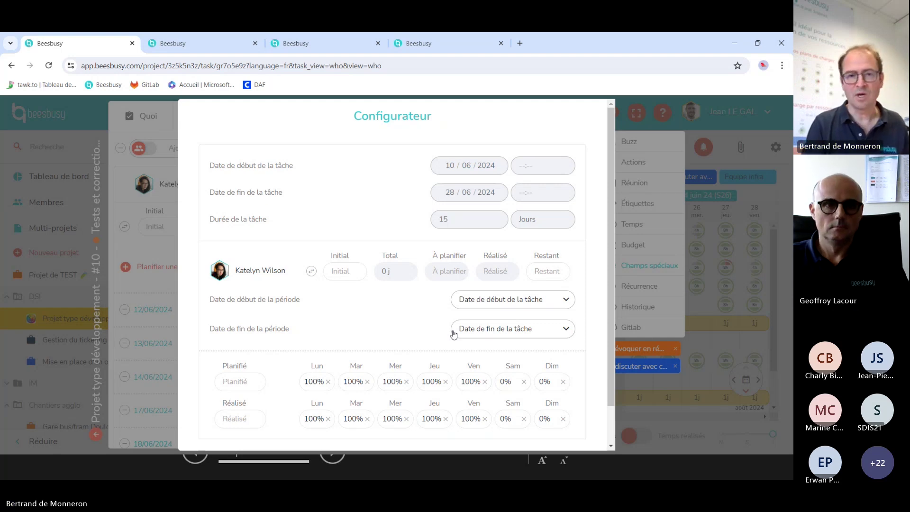
pyautogui.click(121, 159)
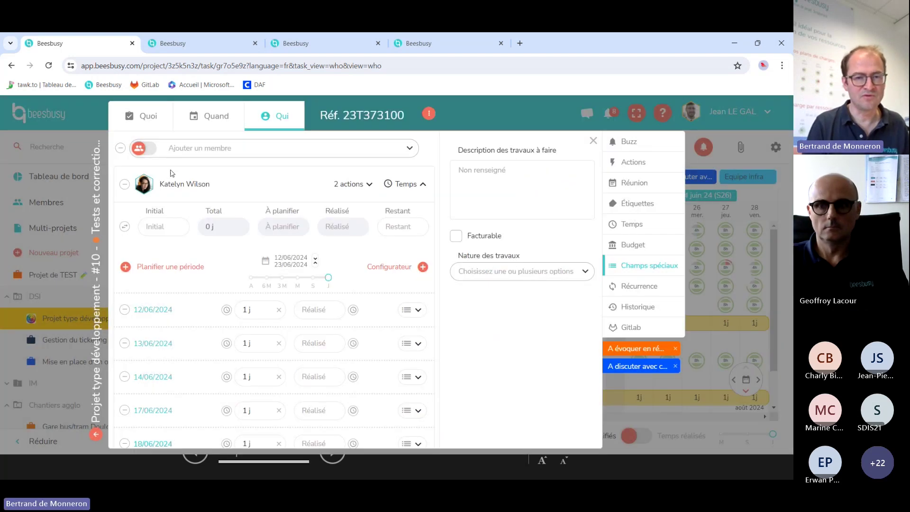
pyautogui.click(466, 109)
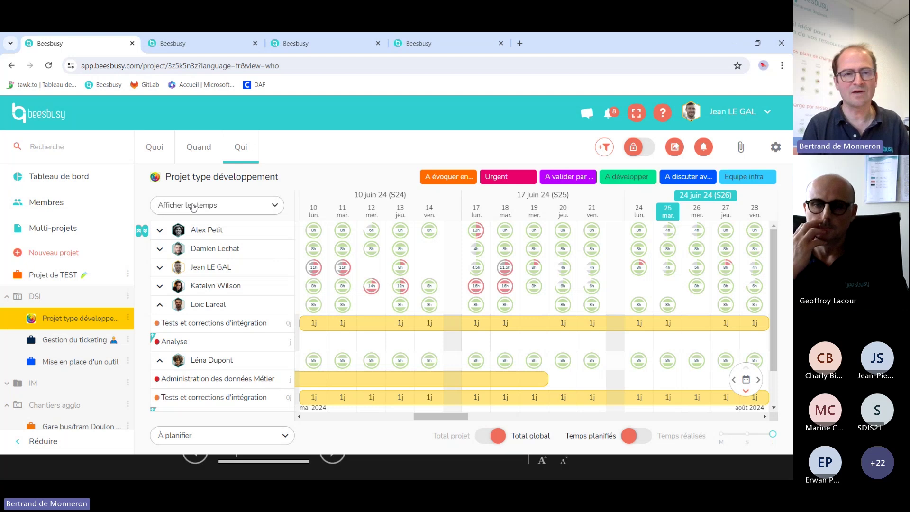
# Go to the Multi-projets calendar and examine the available display modes, including "Simuler avec les temps initiaux"
pyautogui.click(97, 230)
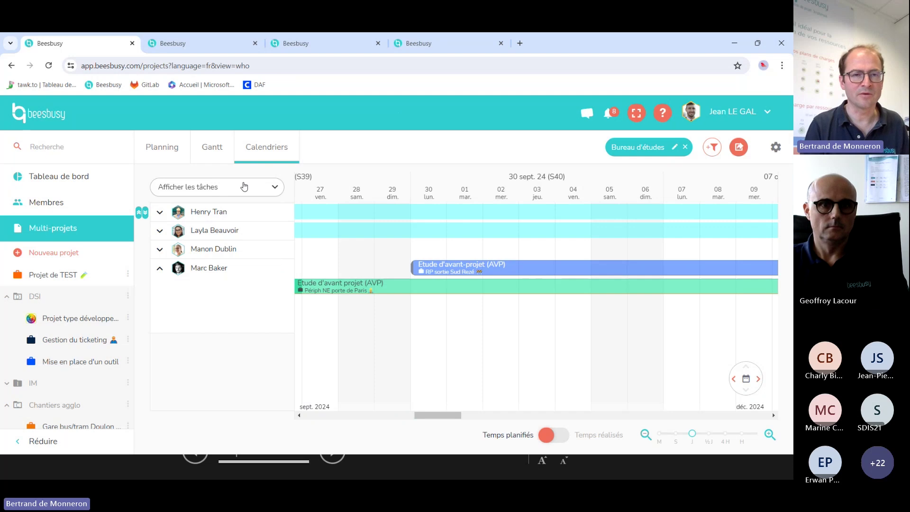
pyautogui.click(273, 190)
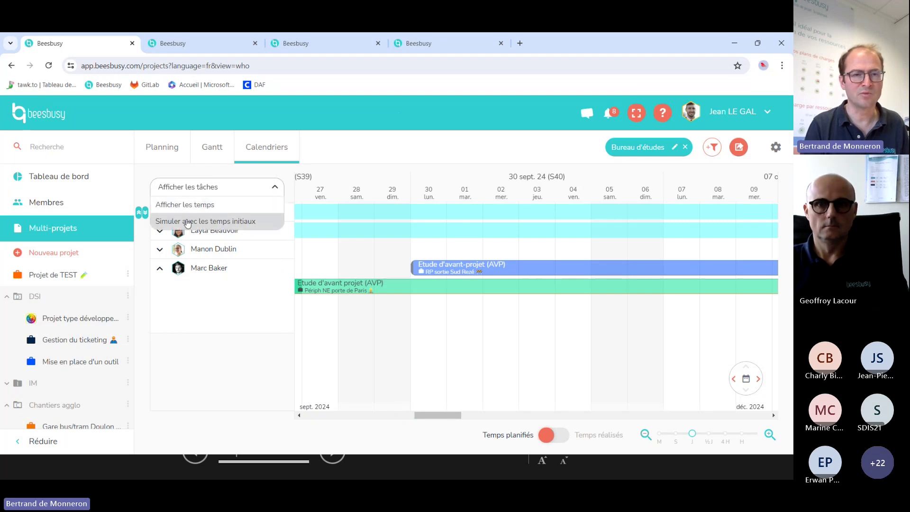
pyautogui.click(217, 179)
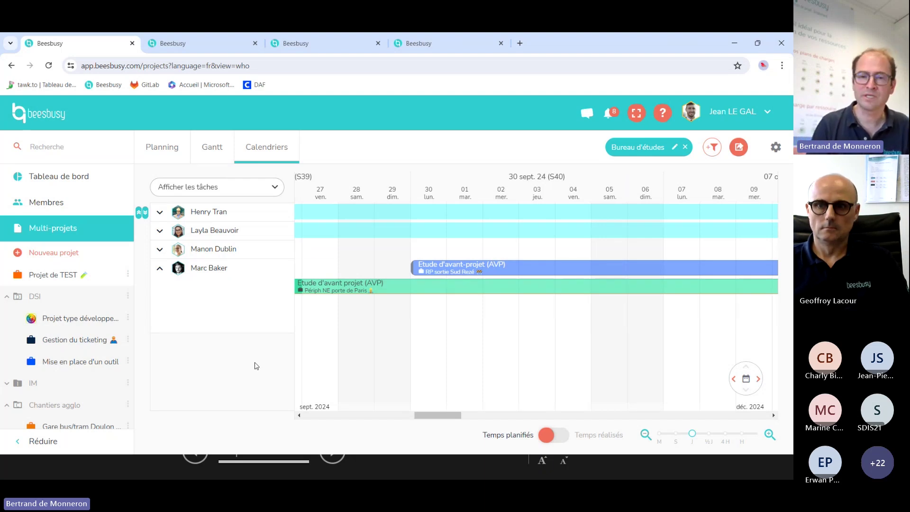
# Open "Etude d'avant-projet (AVP)" of RP sortie Sud Rezé, review its dates and the assigned member's time, and close it
pyautogui.click(443, 268)
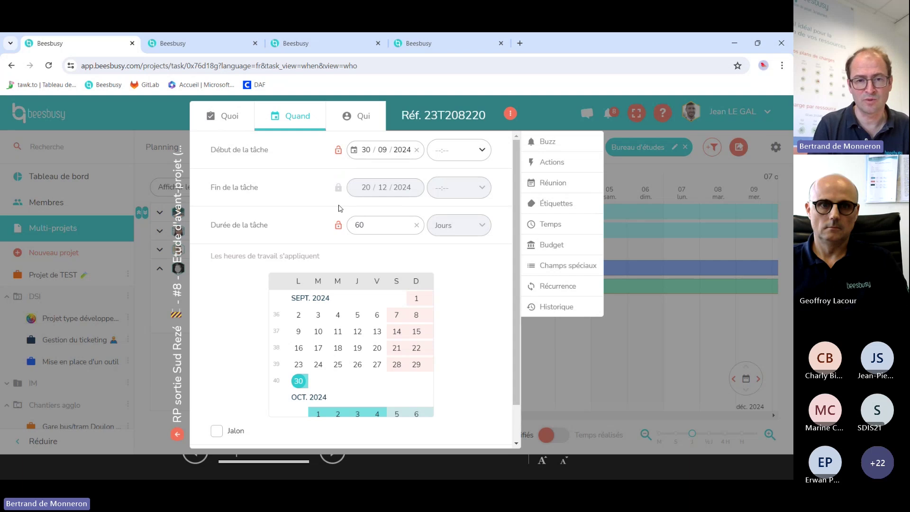
pyautogui.click(348, 116)
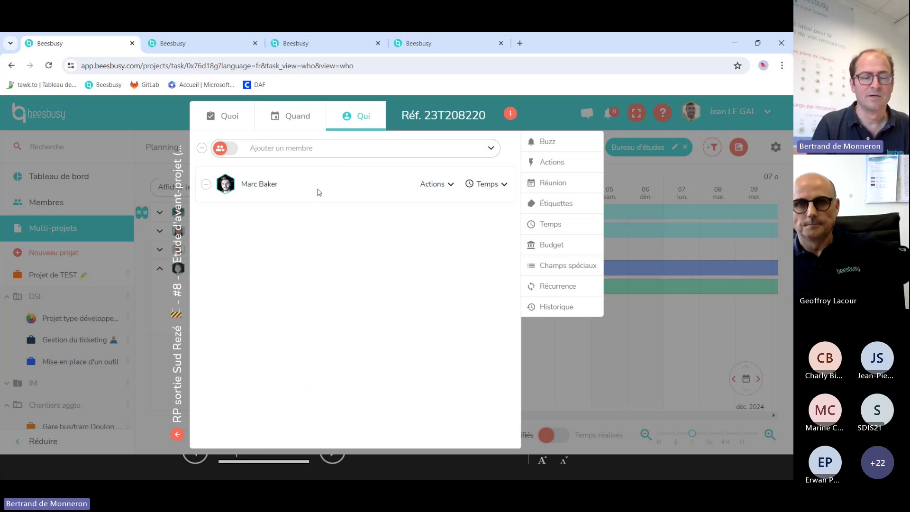
pyautogui.click(490, 188)
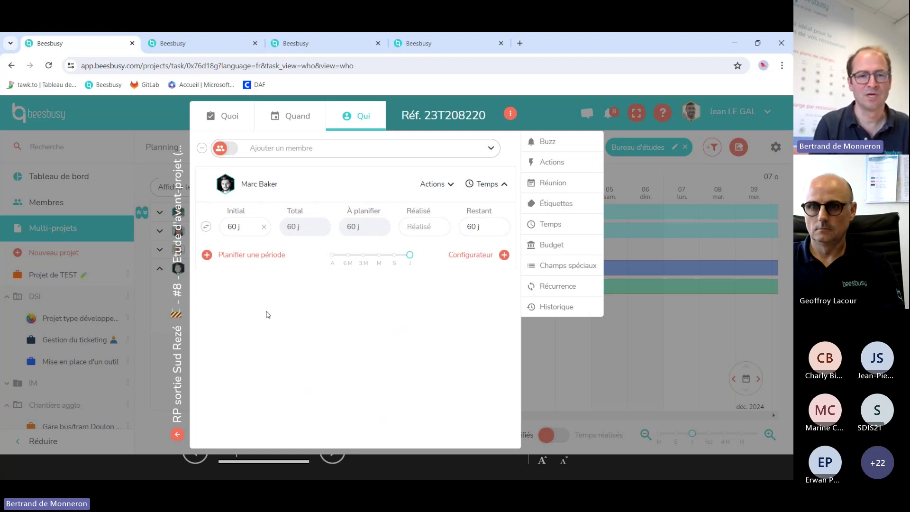
pyautogui.click(560, 351)
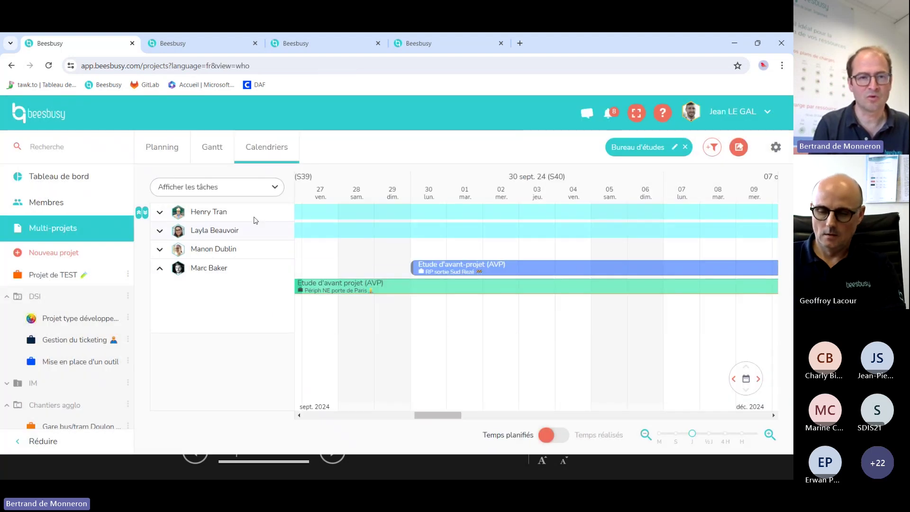
# Follow the "Etude d'avant-projet (AVP)" bar to its end in December 2024 and return to its start in late September
pyautogui.moveTo(436, 271)
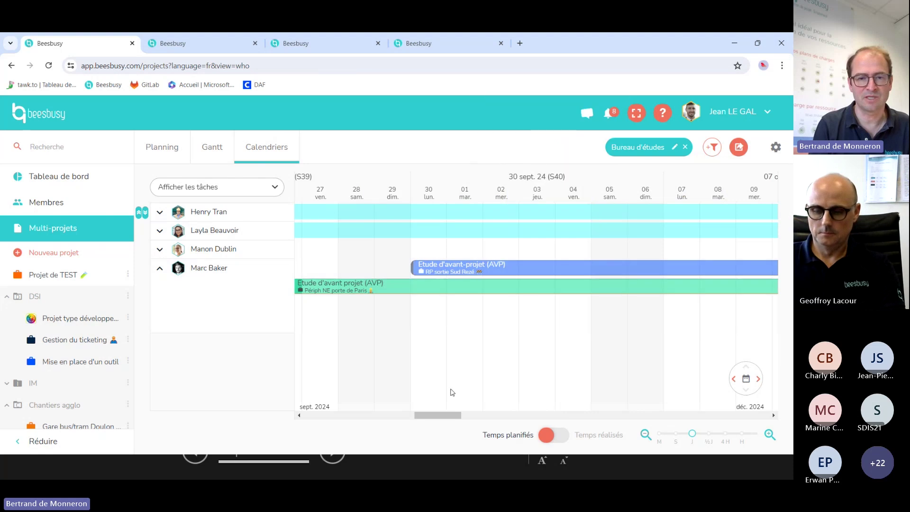
pyautogui.moveTo(448, 416); pyautogui.dragTo(728, 405)
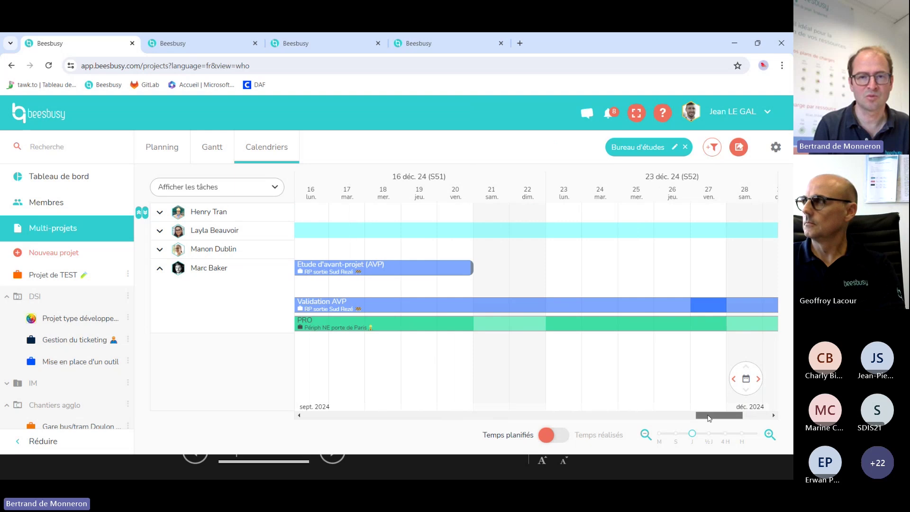
pyautogui.moveTo(709, 417); pyautogui.dragTo(411, 412)
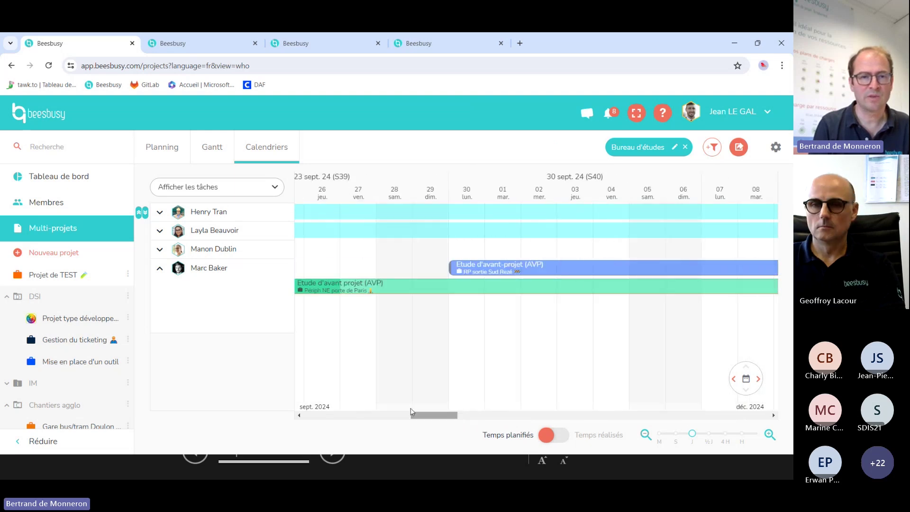
# Switch the calendar to "Afficher les temps" and plan 1 day each on 30 September and 1 October for RP sortie Sud Rezé's "Etude d'avant-projet (AVP)"
pyautogui.click(188, 195)
pyautogui.click(193, 209)
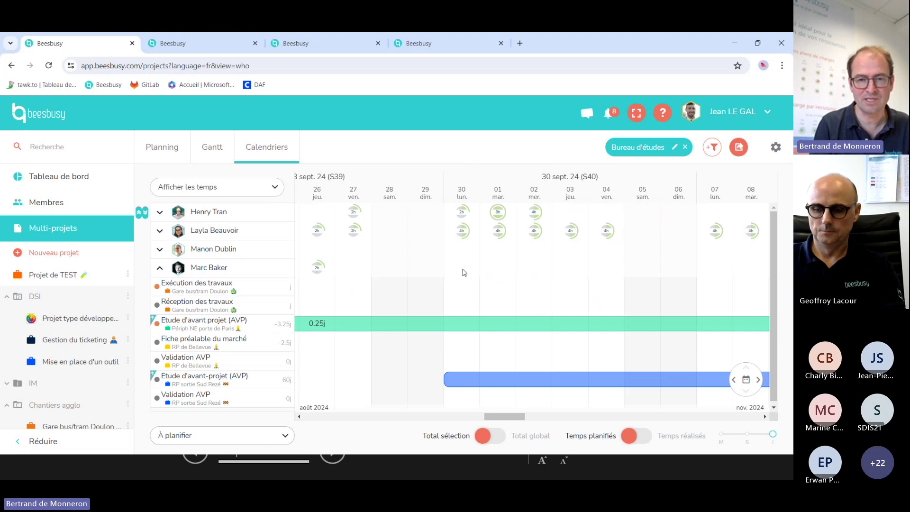
pyautogui.click(466, 381)
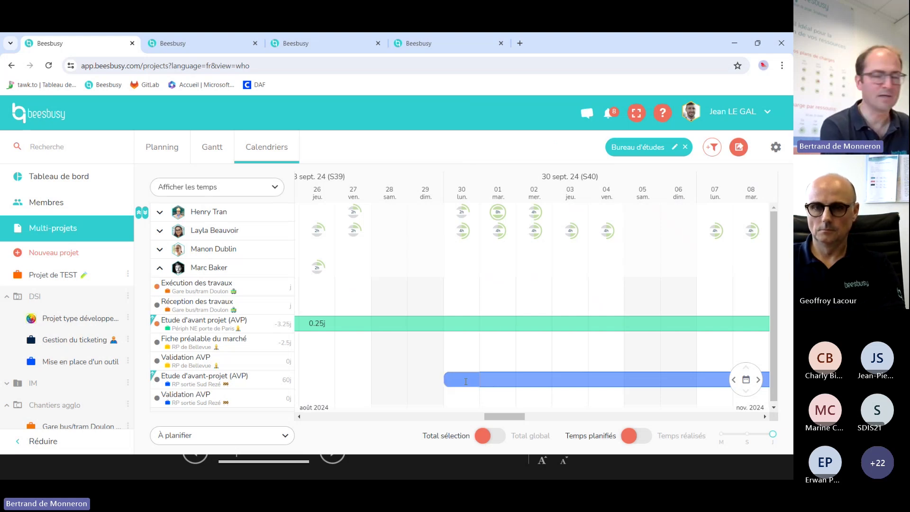
pyautogui.press('Tab')
pyautogui.write('1')
pyautogui.press('Tab')
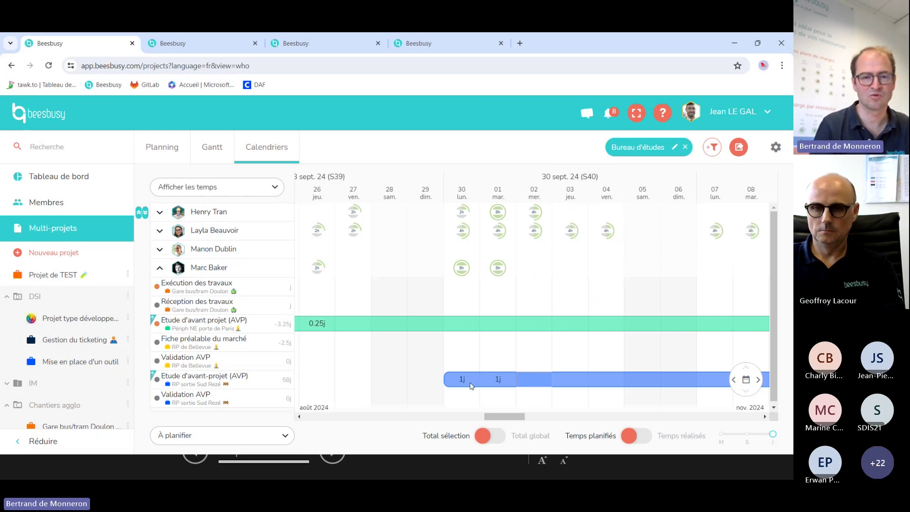
# Clear the planned times on 30 September and 1 October from RP sortie Sud Rezé's "Etude d'avant-projet (AVP)"
pyautogui.click(471, 382)
pyautogui.click(503, 381)
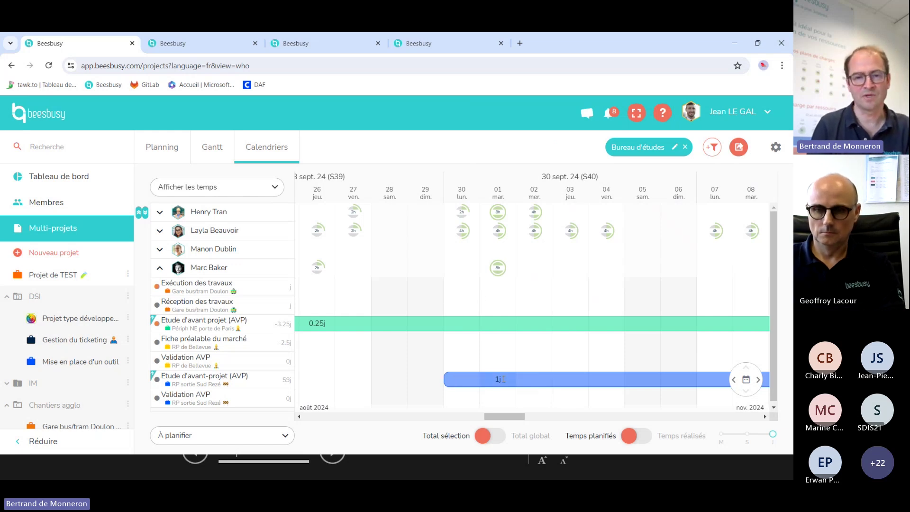
pyautogui.click(468, 376)
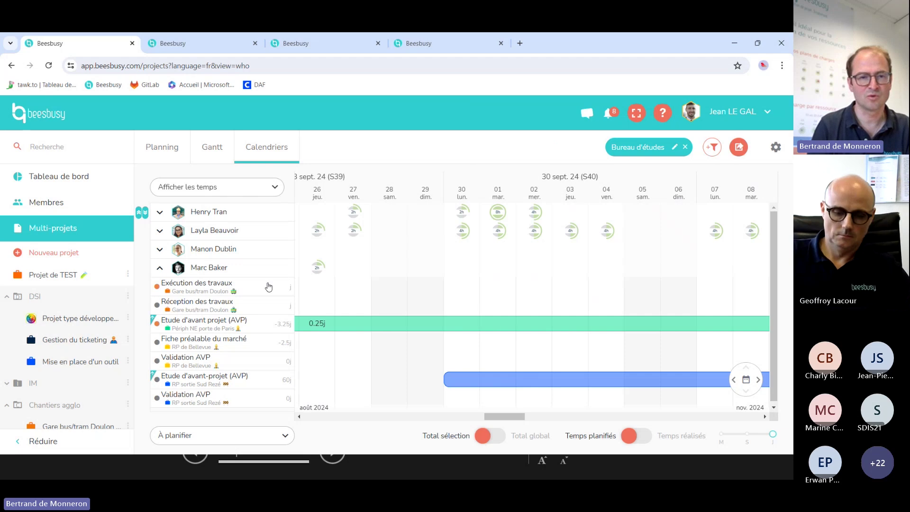
# Switch the calendar to "Simuler avec les temps initiaux" and review the expanded member's monthly simulated task times
pyautogui.click(238, 195)
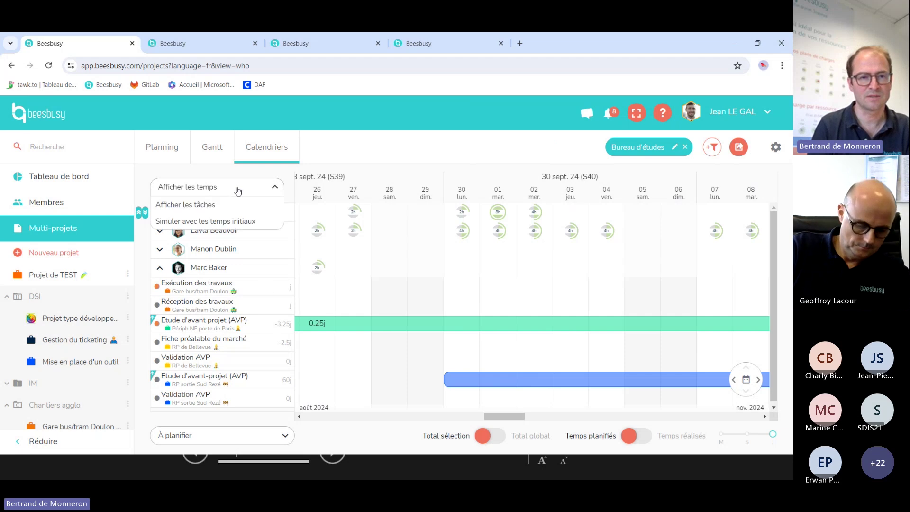
pyautogui.click(228, 221)
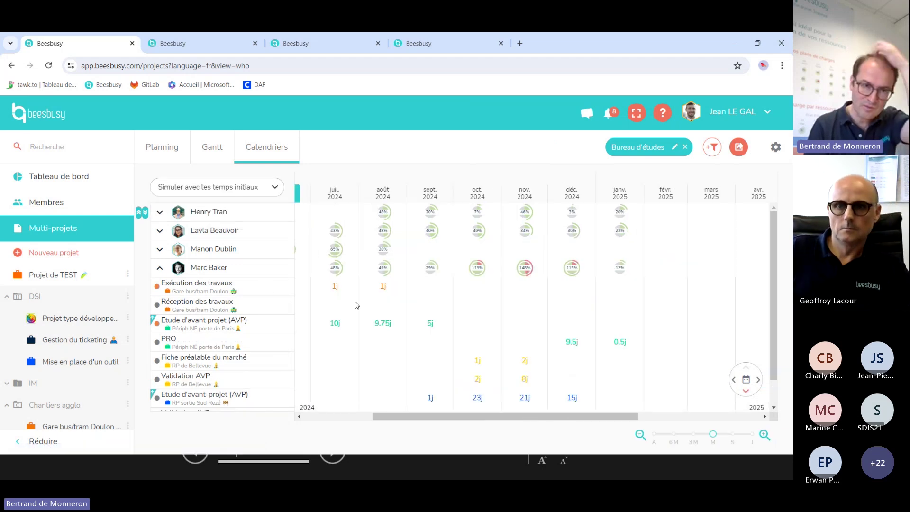
pyautogui.scroll(-4, 457, 348)
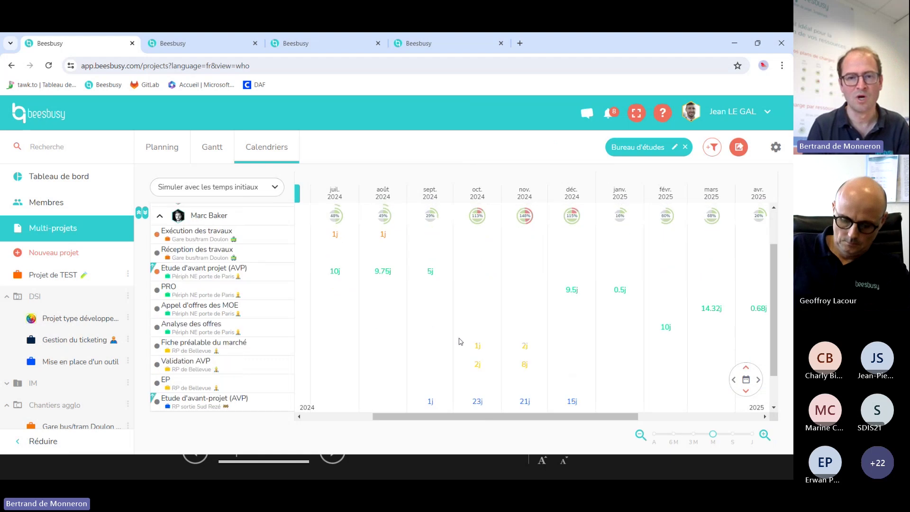